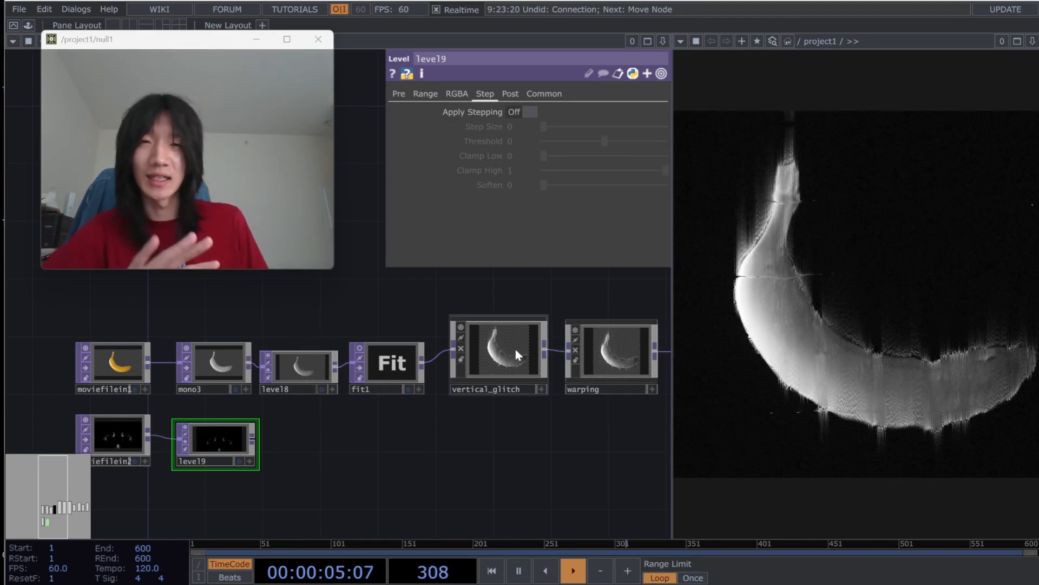
# - Examine the banana node chain and the custom parameters of its vertical_glitch and warping components
pyautogui.moveTo(586, 433); pyautogui.dragTo(317, 454)
pyautogui.moveTo(405, 443); pyautogui.dragTo(570, 440)
pyautogui.moveTo(139, 332); pyautogui.dragTo(188, 353)
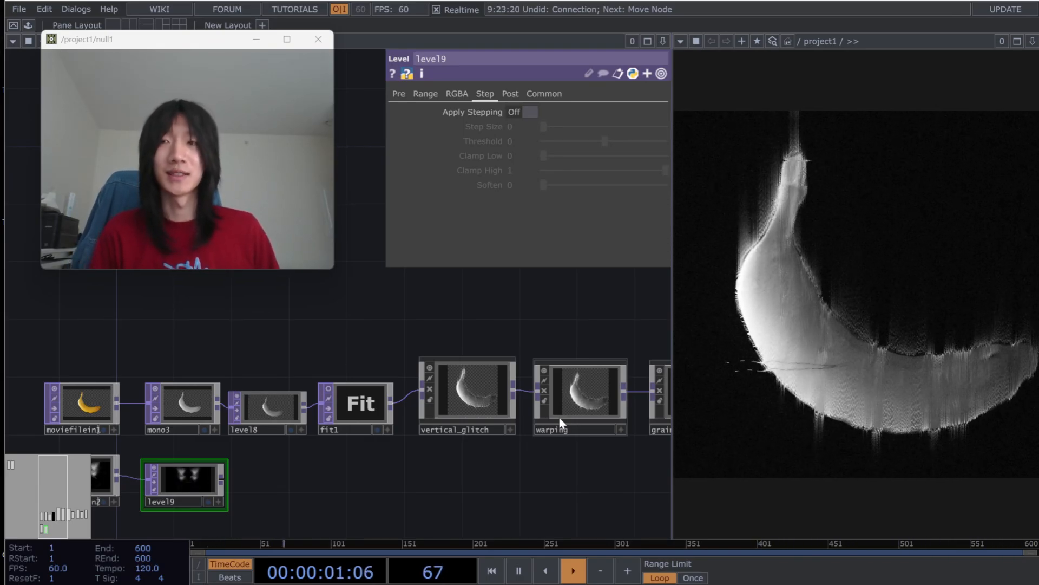
pyautogui.moveTo(450, 481); pyautogui.dragTo(389, 467)
pyautogui.click(164, 384)
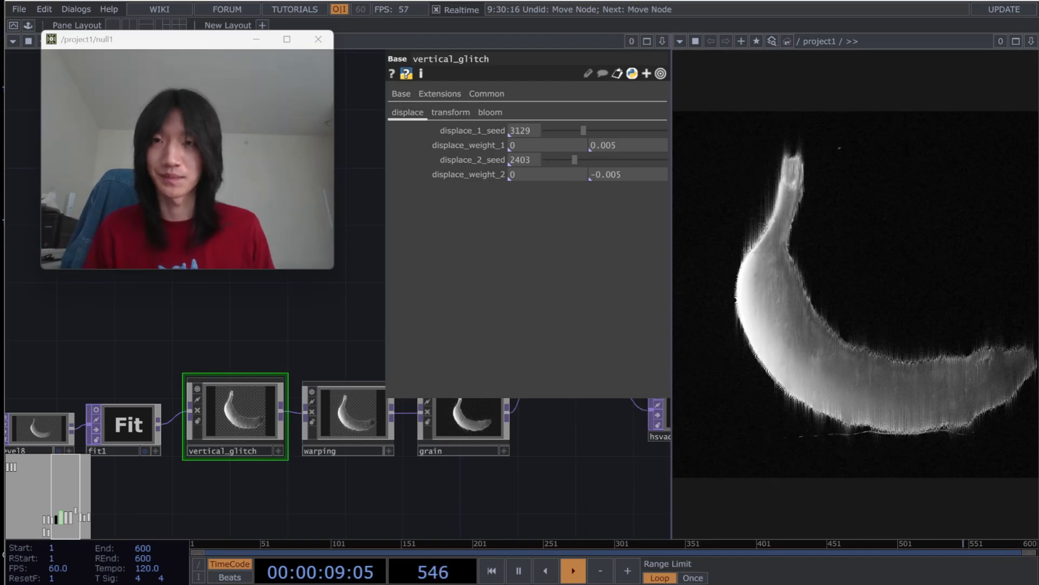
pyautogui.moveTo(108, 341); pyautogui.dragTo(390, 364)
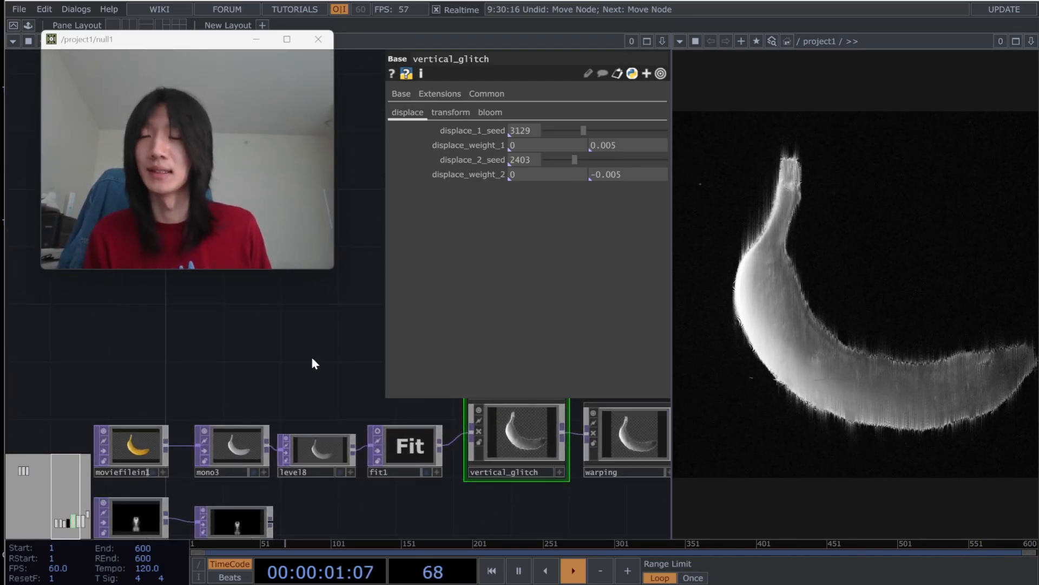
pyautogui.moveTo(260, 392); pyautogui.dragTo(63, 414)
pyautogui.moveTo(362, 403); pyautogui.dragTo(180, 415)
pyautogui.moveTo(431, 480); pyautogui.dragTo(331, 481)
pyautogui.moveTo(353, 383); pyautogui.dragTo(587, 391)
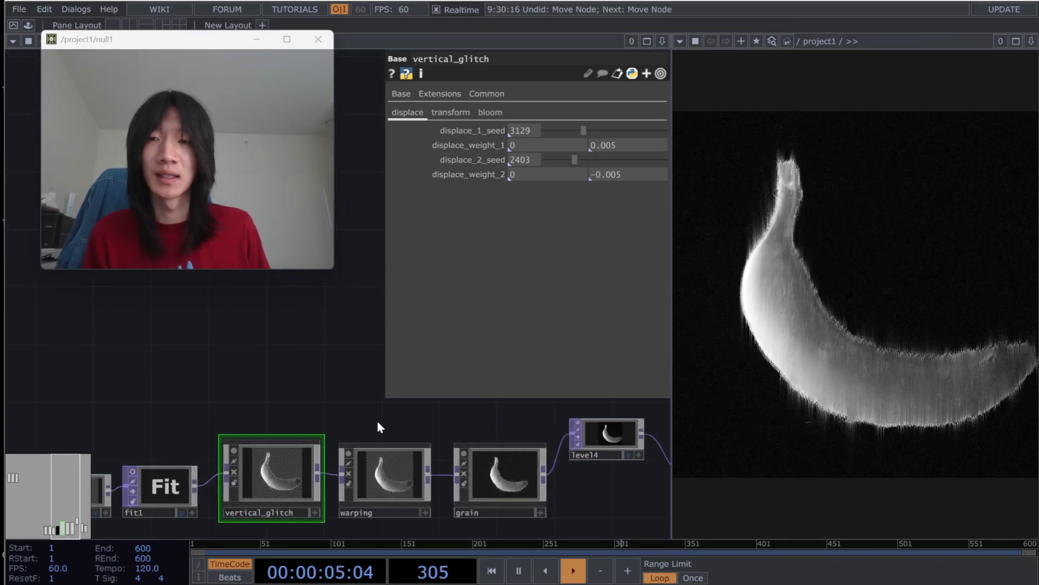
pyautogui.moveTo(381, 427); pyautogui.dragTo(356, 370)
pyautogui.moveTo(220, 470); pyautogui.dragTo(218, 466)
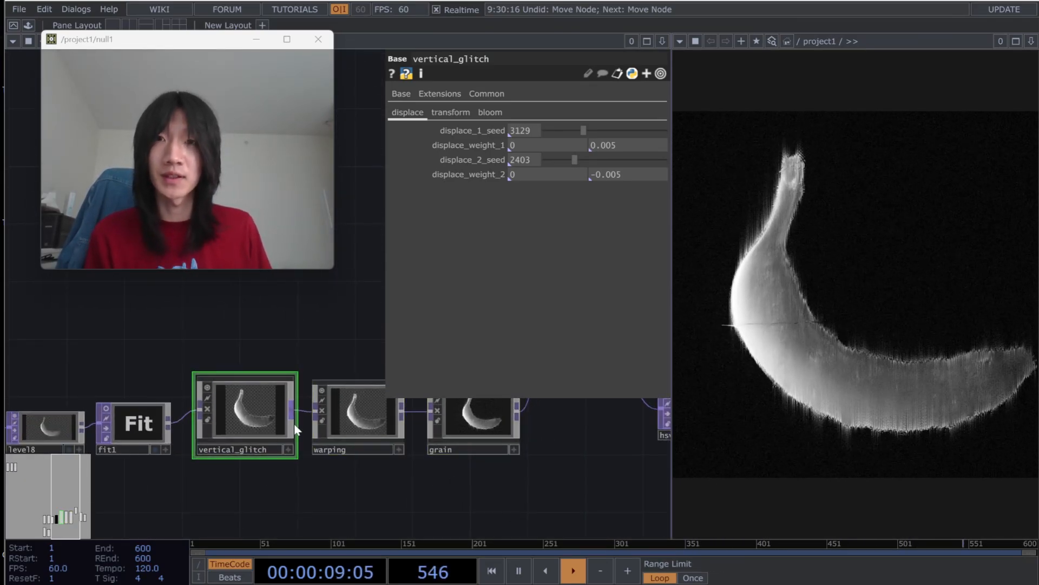
pyautogui.click(369, 421)
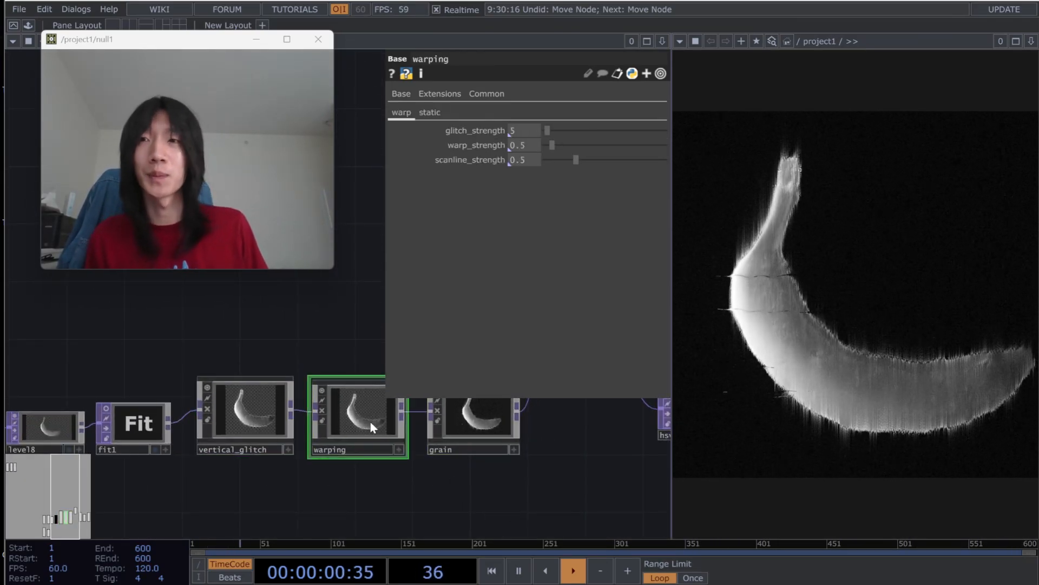
# - Move the warping and grain components below the chain and connect vertical_glitch directly to level4, bypassing them
pyautogui.click(501, 441)
pyautogui.moveTo(519, 485); pyautogui.dragTo(474, 484)
pyautogui.keyDown('shift'); pyautogui.click(321, 402); pyautogui.keyUp('shift')
pyautogui.moveTo(560, 483); pyautogui.dragTo(615, 423)
pyautogui.scroll(-3, 444, 474)
pyautogui.moveTo(576, 466); pyautogui.dragTo(535, 496)
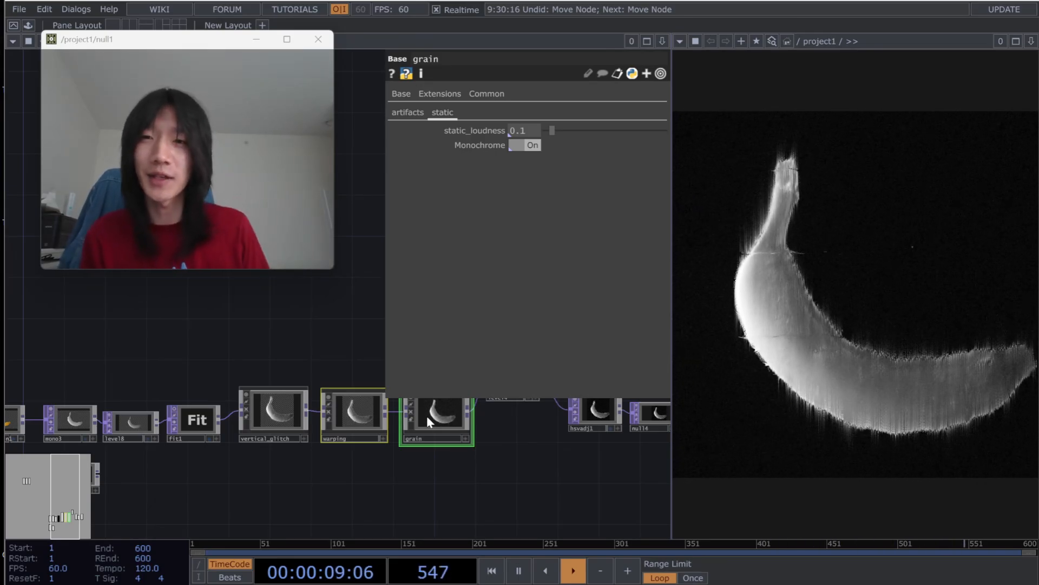
pyautogui.moveTo(427, 416); pyautogui.dragTo(427, 449)
pyautogui.moveTo(316, 393); pyautogui.dragTo(408, 428)
pyautogui.scroll(3, 230, 371)
pyautogui.moveTo(464, 497); pyautogui.dragTo(537, 446)
pyautogui.moveTo(446, 489); pyautogui.dragTo(257, 390, button='right')
pyautogui.moveTo(287, 403); pyautogui.dragTo(287, 415)
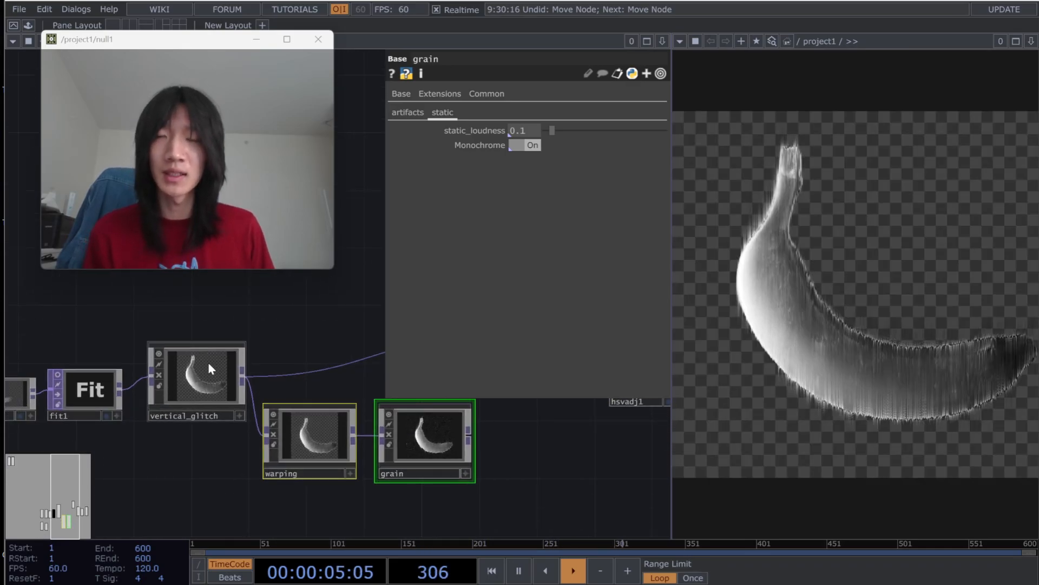
# - Set vertical_glitch's displace_1_seed to 5698 and displace_2_seed to 5587
pyautogui.click(211, 369)
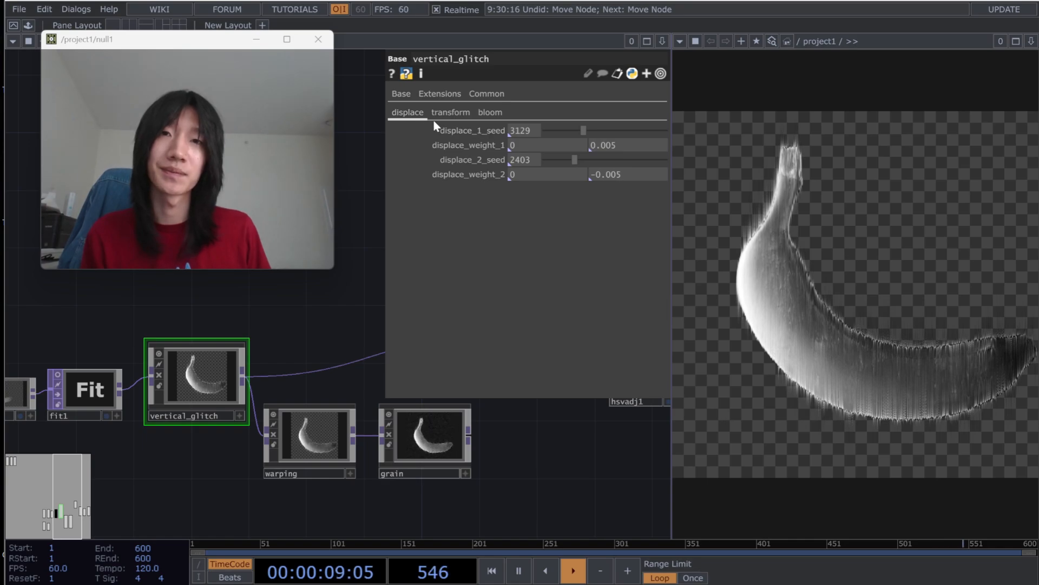
pyautogui.moveTo(580, 161); pyautogui.dragTo(613, 161)
pyautogui.moveTo(582, 129); pyautogui.dragTo(619, 130)
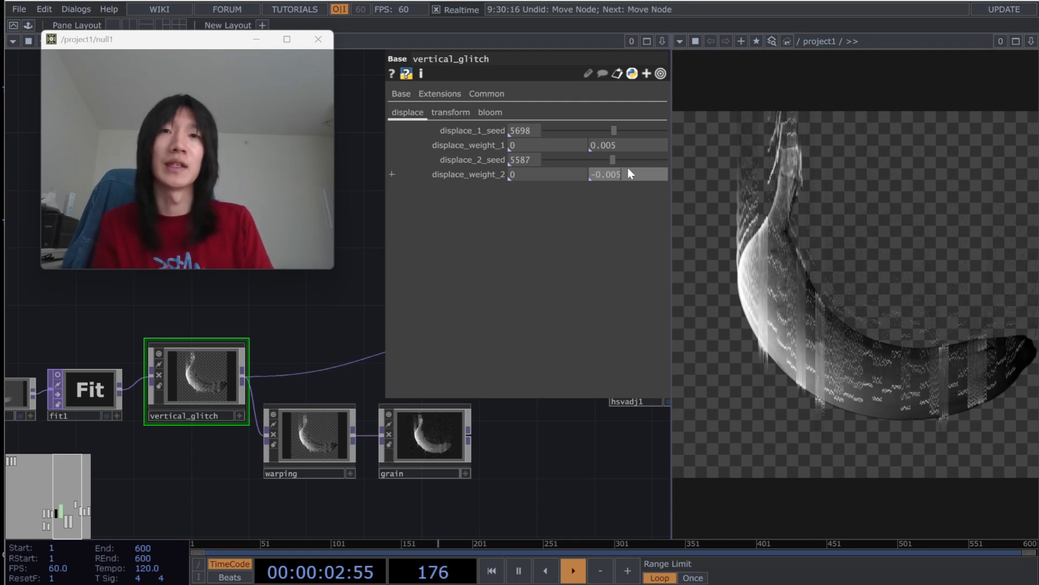
# - Try values such as -0.001, -0.002 and -0.05 for the second displace_weight_2 component, then restore -0.005
pyautogui.write('1')
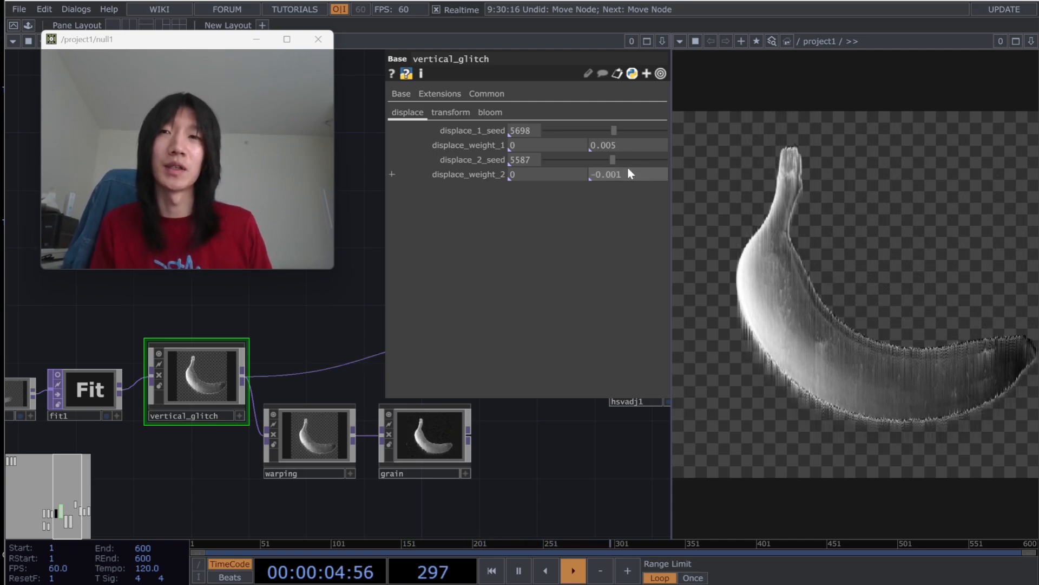
pyautogui.click(633, 169)
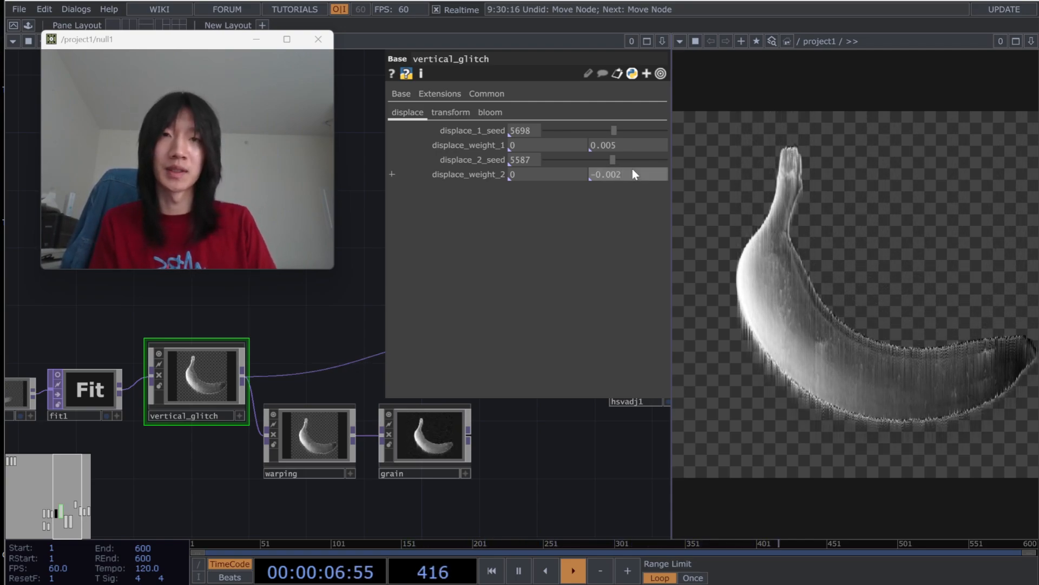
pyautogui.click(633, 171)
pyautogui.press('BackSpace')
pyautogui.write('1')
pyautogui.press('Return')
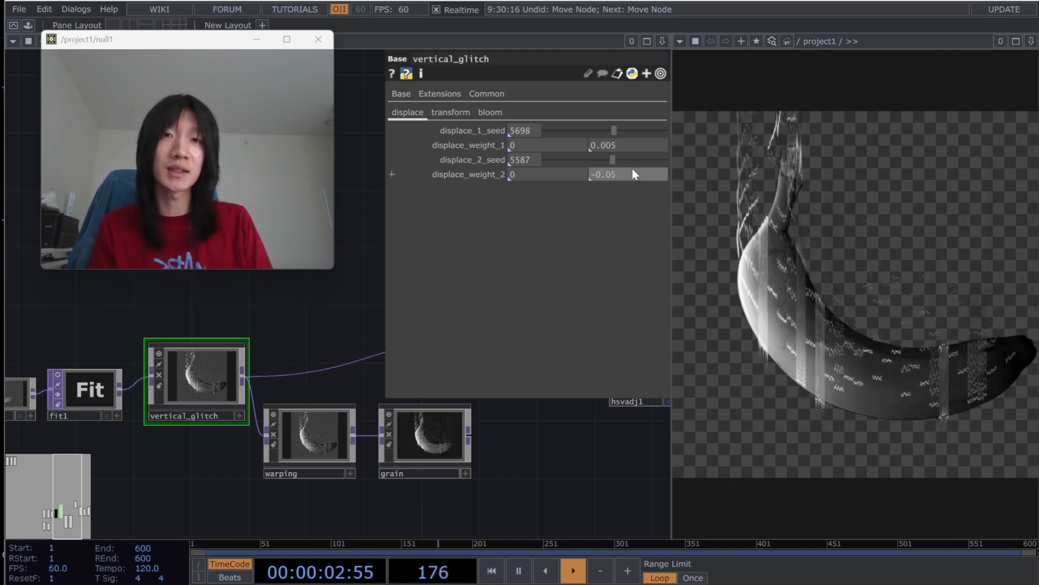
pyautogui.write('5')
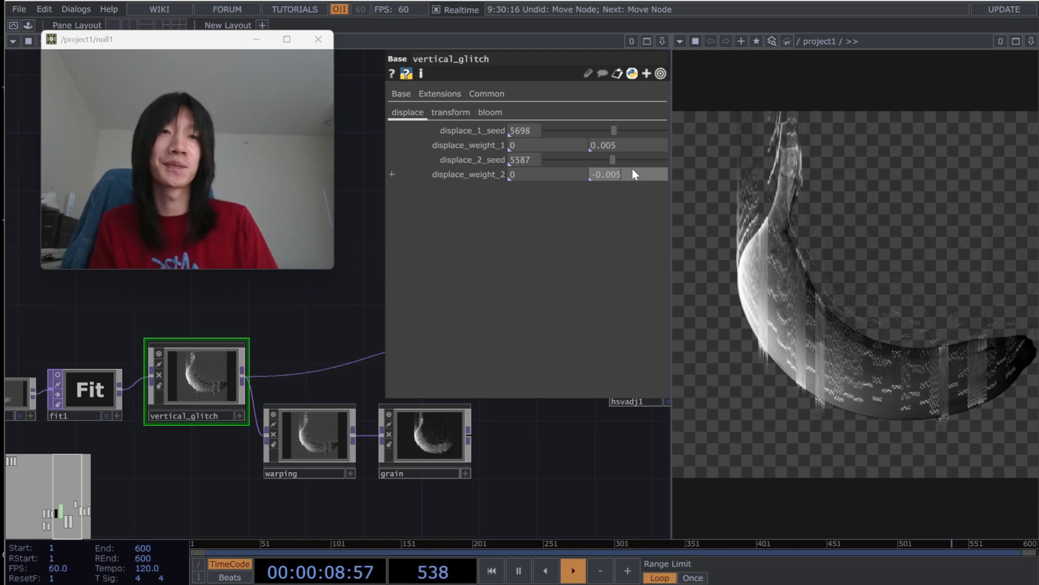
# - Try -0.01, -0.001 and -0.005 for the first displace_weight_2 component with displace_2_seed at 4581, then reset the weight to 0
pyautogui.click(570, 176)
pyautogui.write('-')
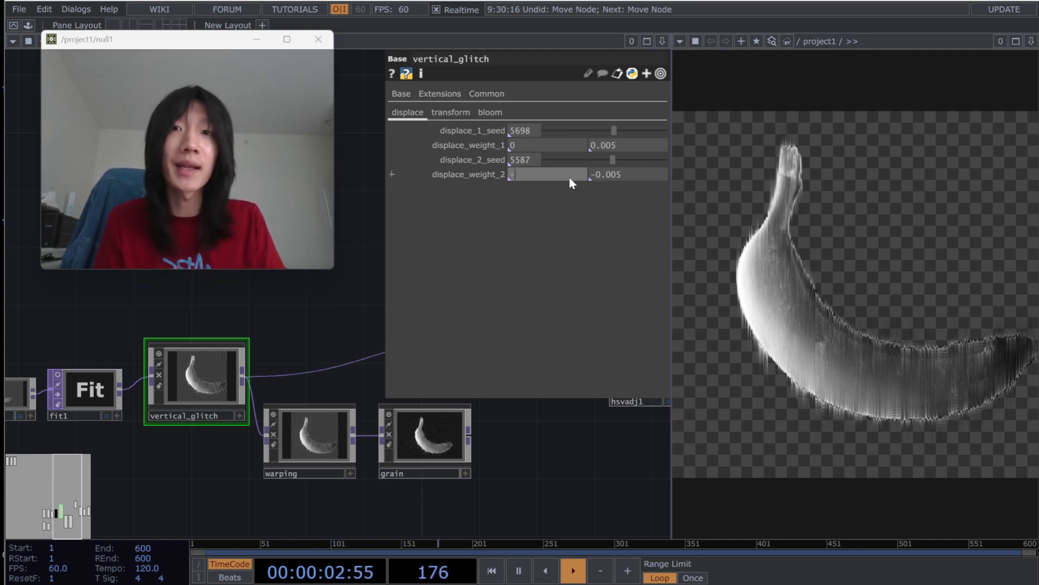
pyautogui.write('0.01')
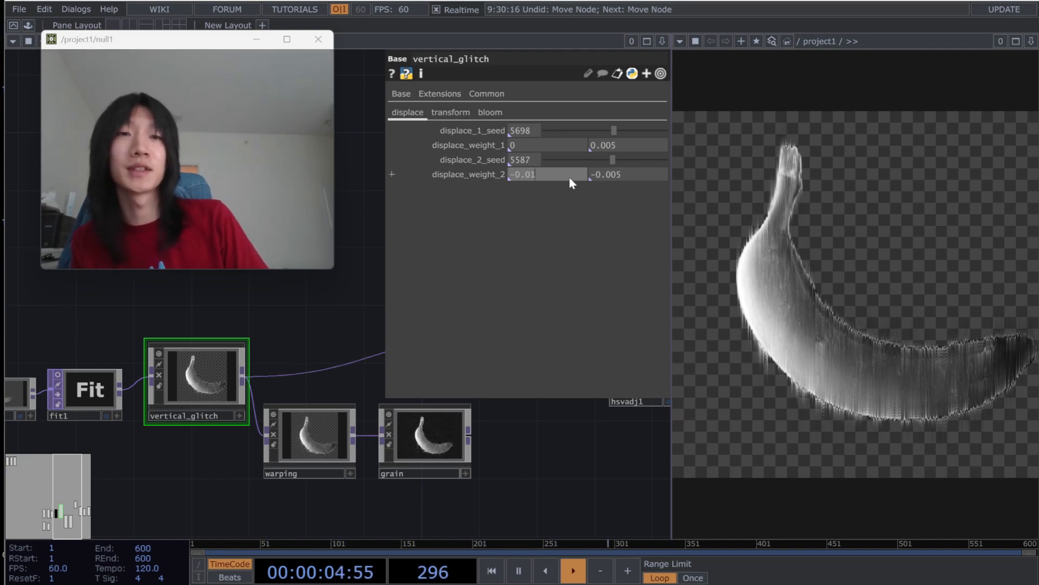
pyautogui.press('Return')
pyautogui.click(570, 176)
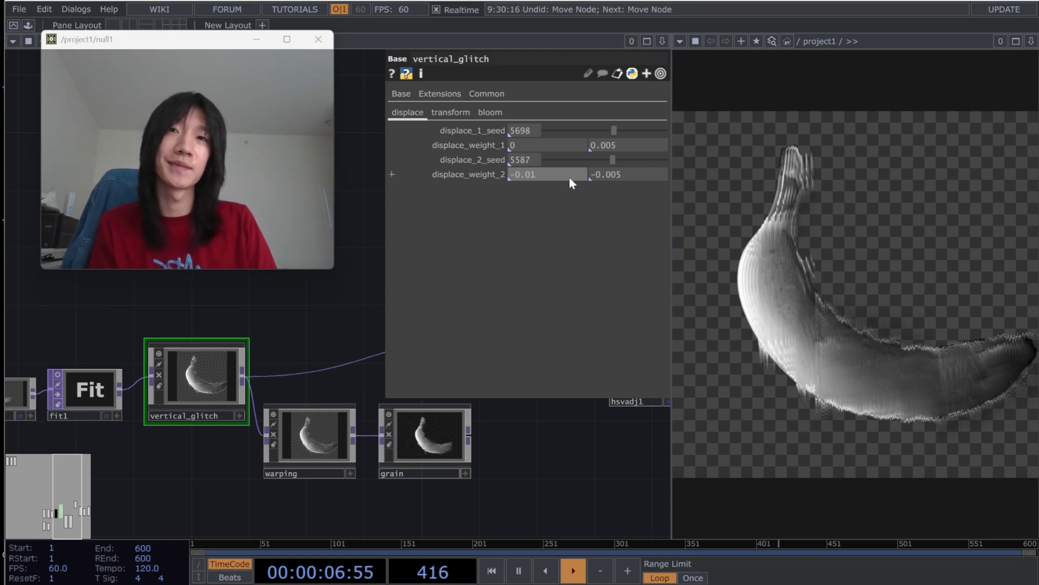
pyautogui.press('BackSpace')
pyautogui.write('01')
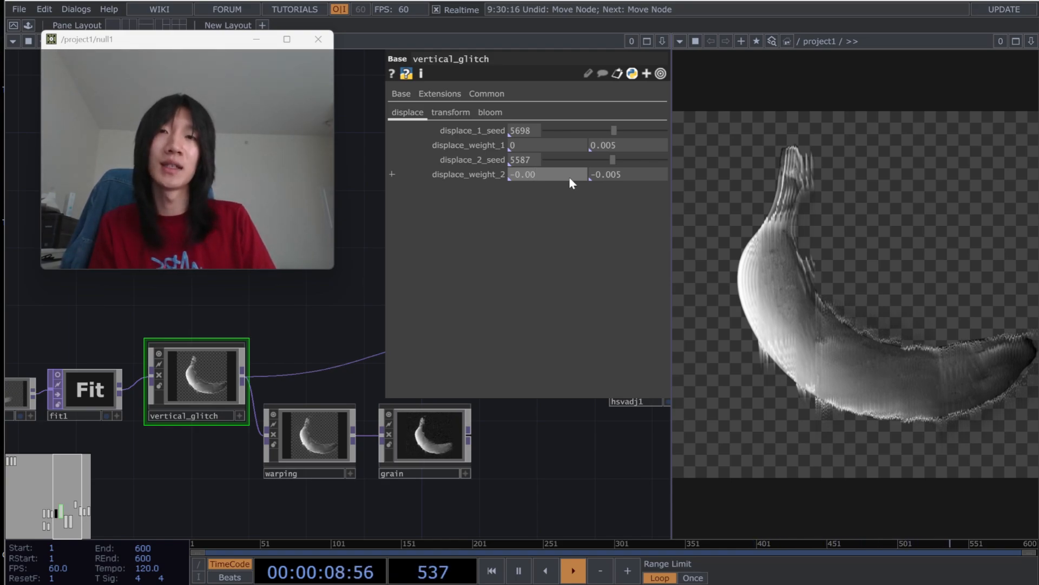
pyautogui.press('Return')
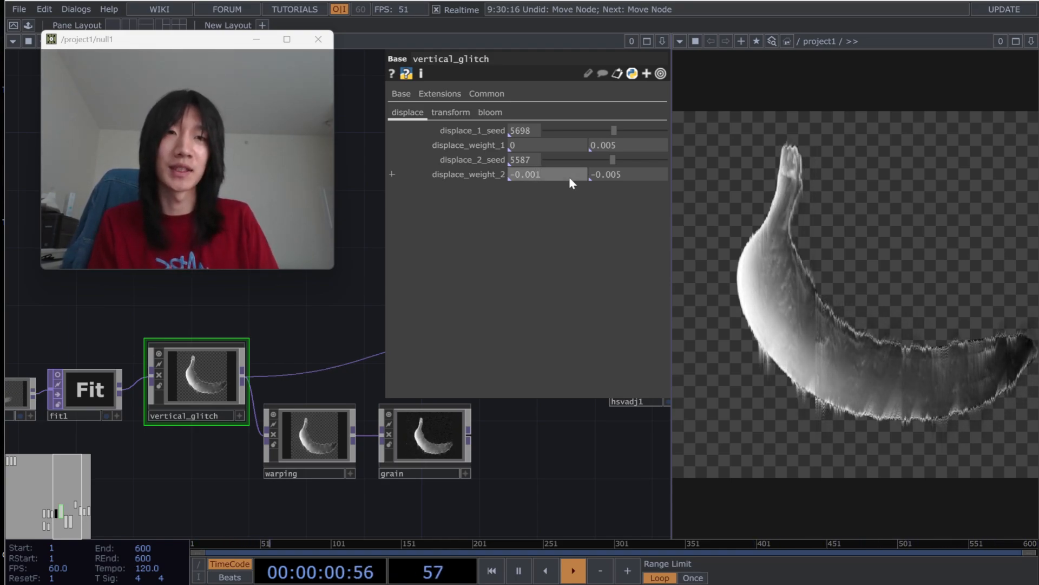
pyautogui.click(599, 159)
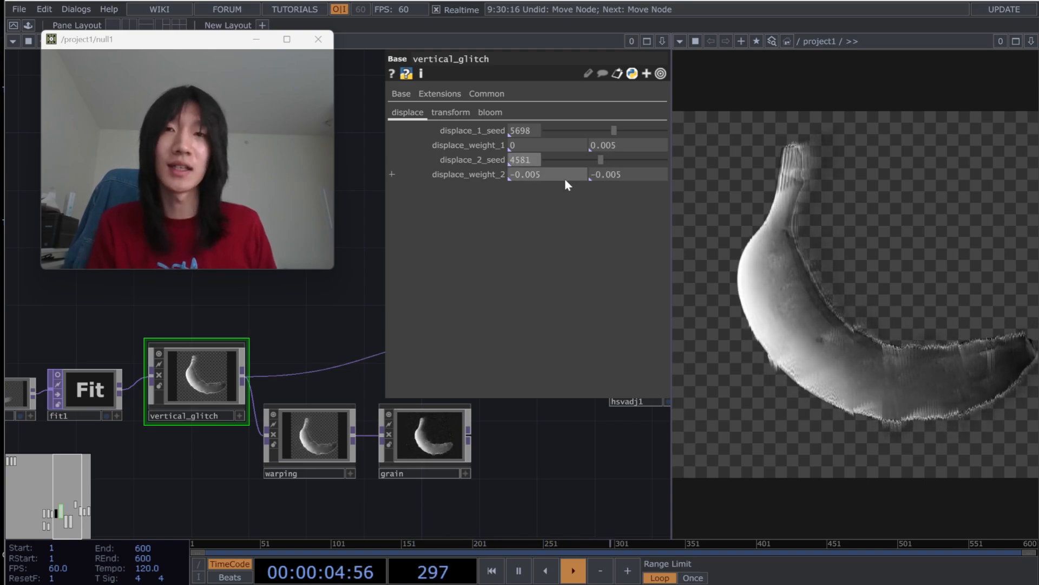
pyautogui.write('0')
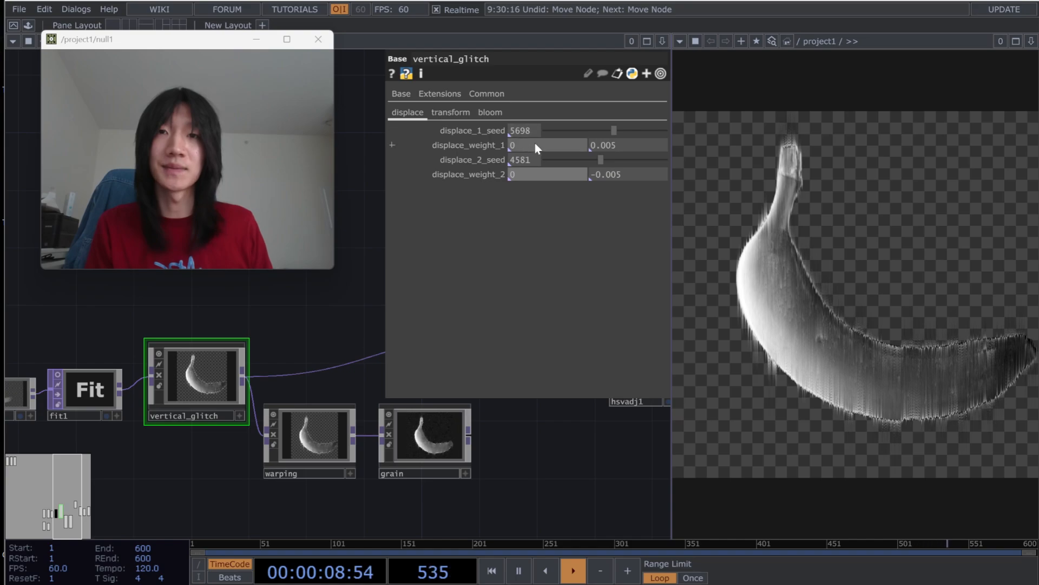
# - Drive displace_2_seed with the expression absTime.seconds
pyautogui.moveTo(421, 170)
pyautogui.write('abs')
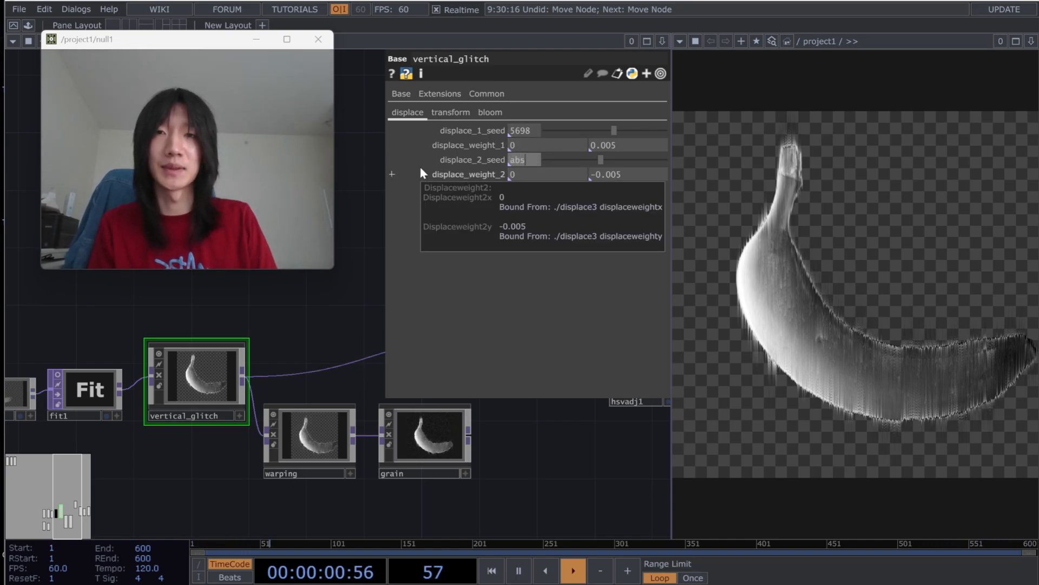
pyautogui.press('capslock')
pyautogui.write('T')
pyautogui.press('capslock')
pyautogui.write('ime.seconds')
pyautogui.press('Return')
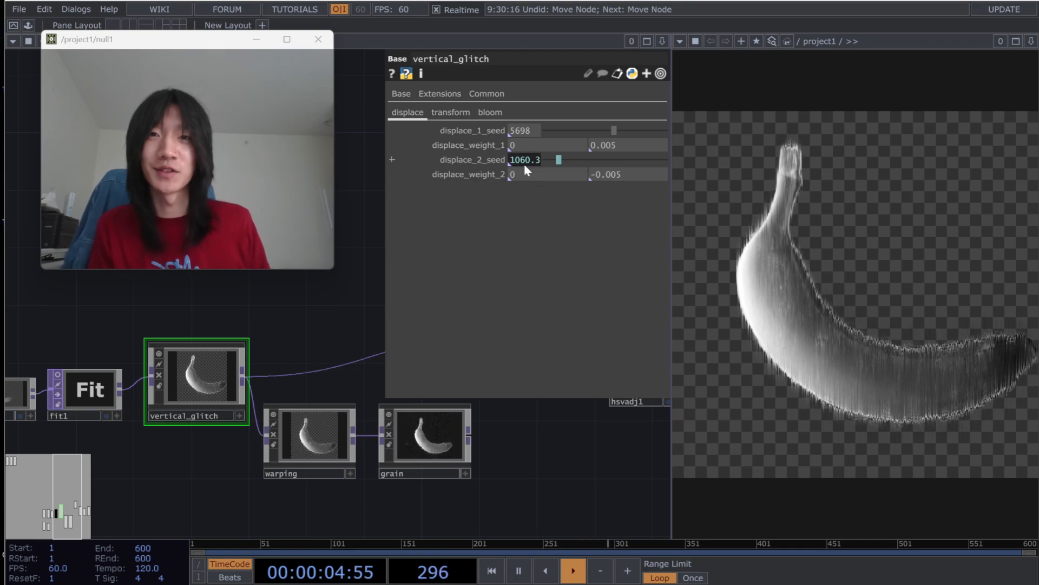
# - Change the displace_2_seed expression to math.floor(absTime.seconds)
pyautogui.click(481, 161)
pyautogui.click(482, 174)
pyautogui.write('math')
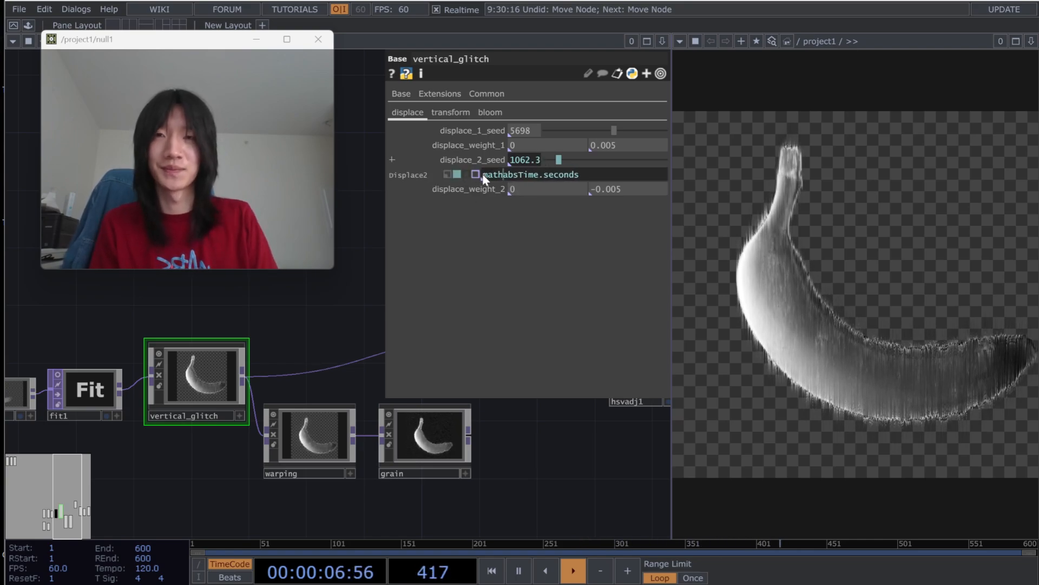
pyautogui.write('.floor(')
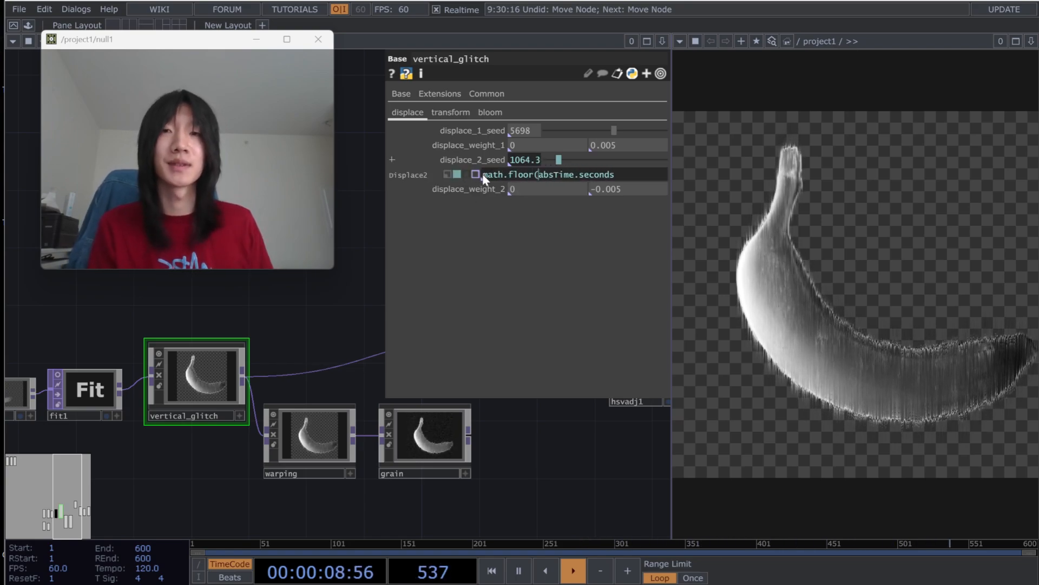
pyautogui.click(619, 175)
pyautogui.write(')')
pyautogui.press('Return')
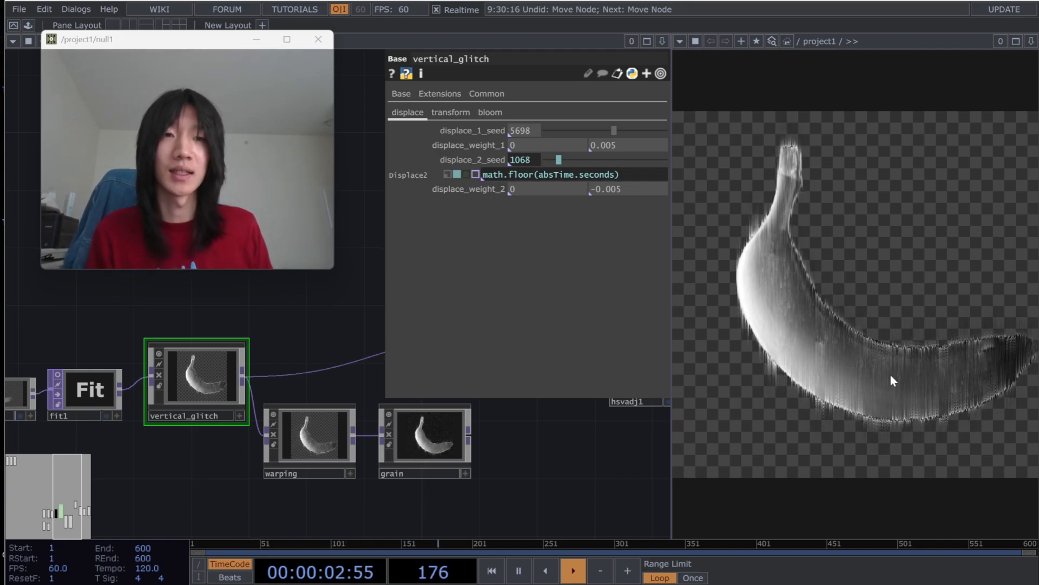
# - Set both scale values on vertical_glitch's transform page to 1.746
pyautogui.click(448, 114)
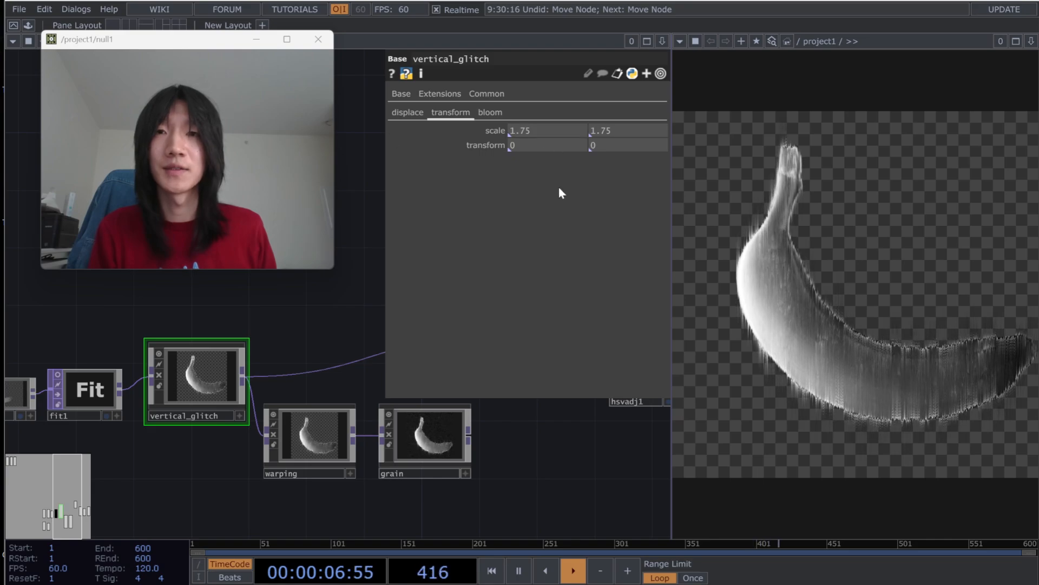
pyautogui.moveTo(498, 128); pyautogui.dragTo(496, 165, button='middle')
pyautogui.moveTo(489, 111); pyautogui.dragTo(474, 145, button='middle')
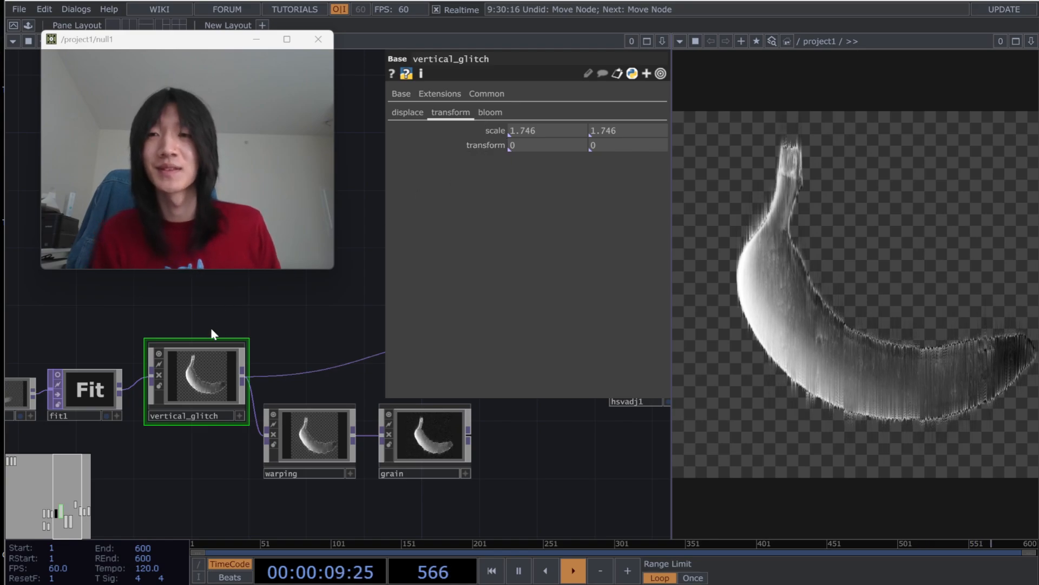
# - Enter the vertical_glitch component and examine its internal node network
pyautogui.doubleClick(217, 379)
pyautogui.moveTo(420, 407); pyautogui.dragTo(184, 461)
pyautogui.moveTo(371, 328); pyautogui.dragTo(459, 412)
pyautogui.scroll(-1, 293, 439)
pyautogui.scroll(-3, 460, 409)
pyautogui.moveTo(422, 338); pyautogui.dragTo(590, 276)
pyautogui.scroll(8, 346, 388)
pyautogui.moveTo(261, 374); pyautogui.dragTo(391, 391)
pyautogui.scroll(-6, 395, 392)
pyautogui.moveTo(466, 374); pyautogui.dragTo(191, 350)
pyautogui.moveTo(441, 323); pyautogui.dragTo(334, 331)
pyautogui.moveTo(273, 318); pyautogui.dragTo(94, 315)
pyautogui.scroll(-5, 311, 378)
pyautogui.moveTo(379, 342); pyautogui.dragTo(207, 374)
pyautogui.moveTo(469, 365); pyautogui.dragTo(647, 349)
pyautogui.moveTo(41, 347); pyautogui.dragTo(544, 356)
pyautogui.moveTo(319, 365); pyautogui.dragTo(406, 408)
pyautogui.scroll(4, 292, 382)
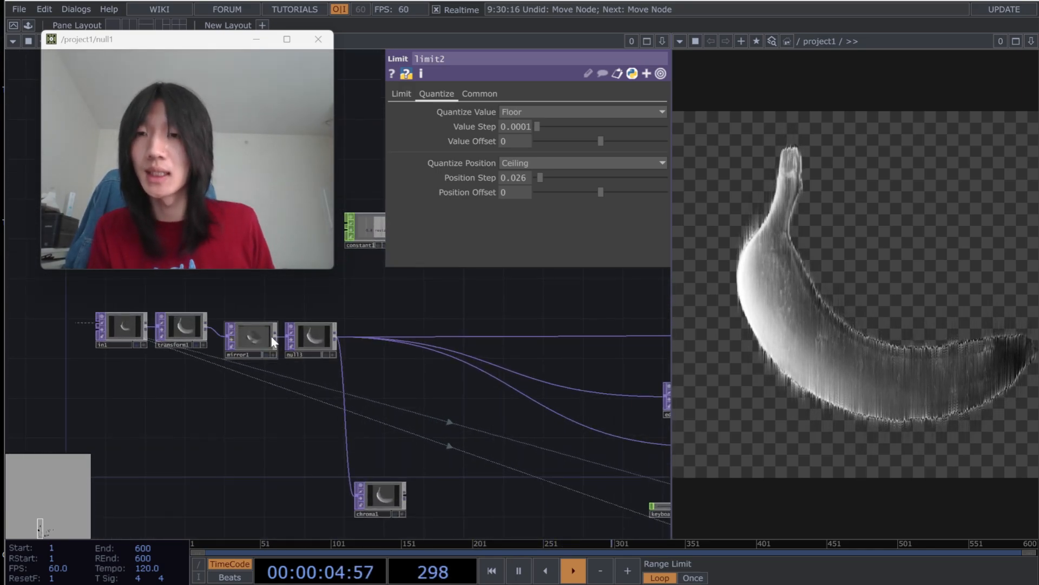
# - Inspect transform1's parameter references, then view the parent component's parameters and close them
pyautogui.click(182, 327)
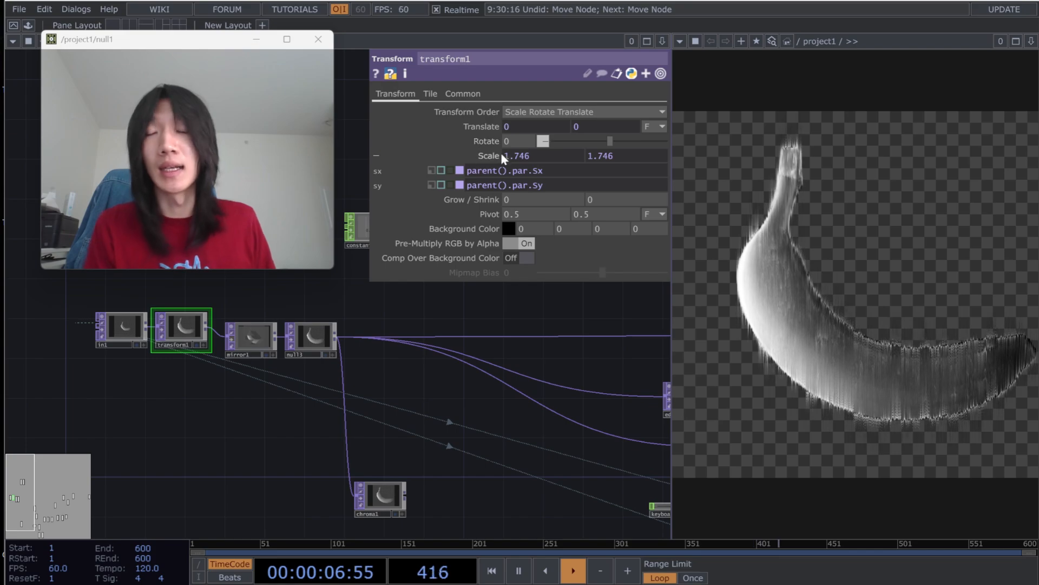
pyautogui.rightClick(408, 414)
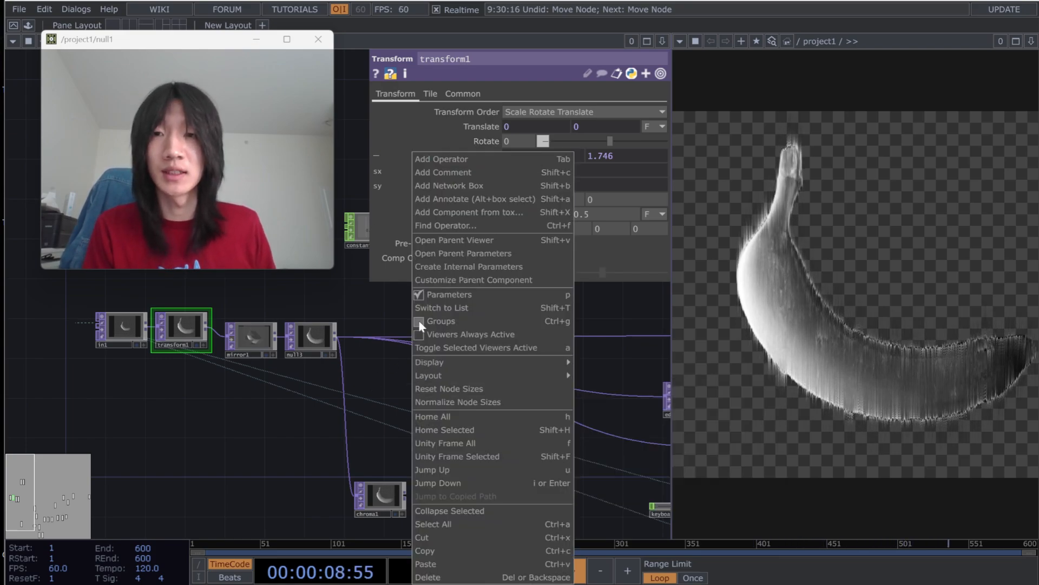
pyautogui.click(466, 253)
pyautogui.moveTo(456, 134); pyautogui.dragTo(298, 134)
pyautogui.click(451, 130)
# - Open the Component Editor for vertical_glitch and show the custom parameters on its transform page
pyautogui.rightClick(417, 412)
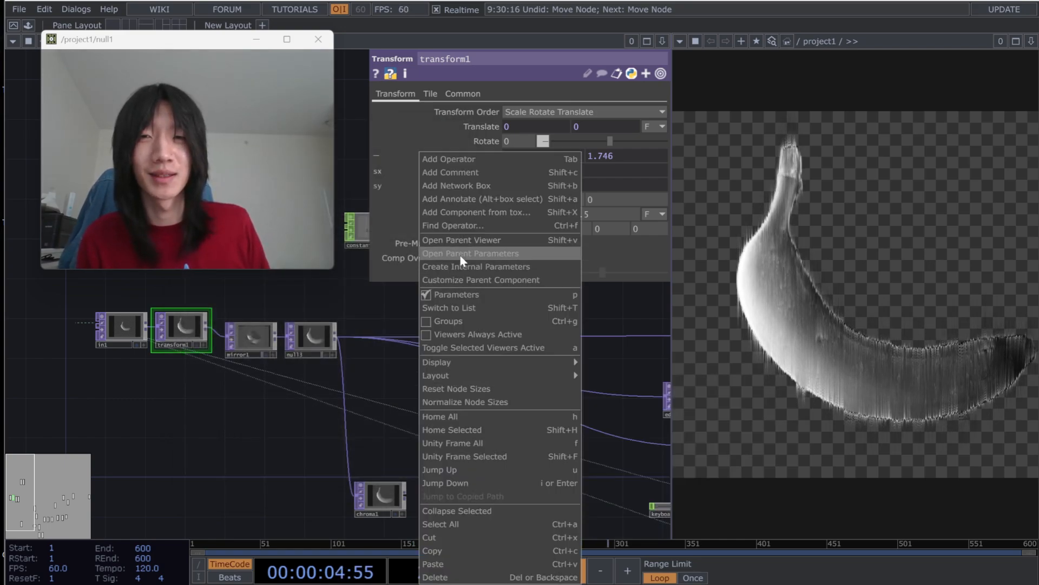
pyautogui.click(458, 282)
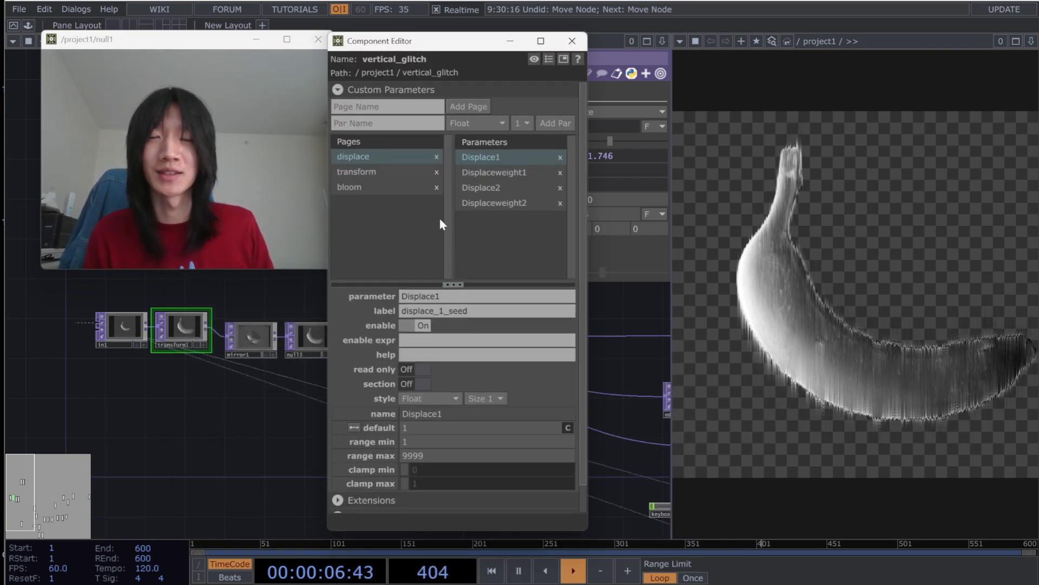
pyautogui.moveTo(412, 43); pyautogui.dragTo(145, 51)
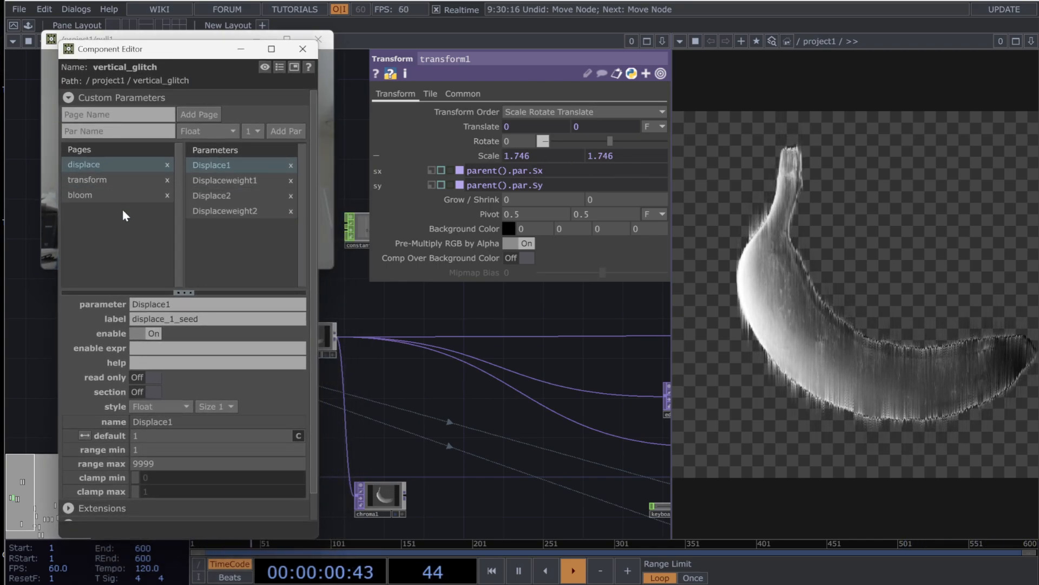
pyautogui.click(98, 185)
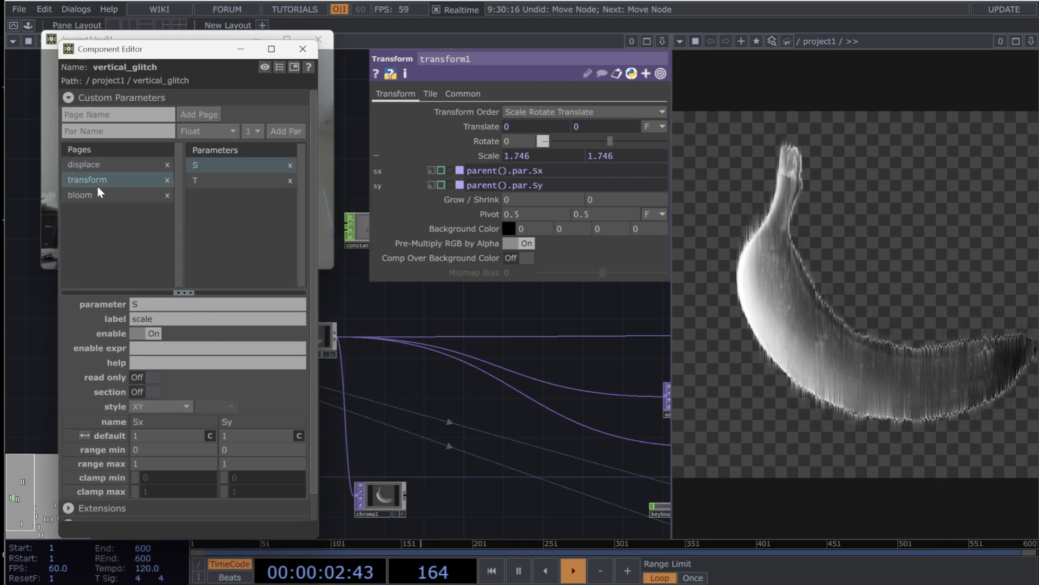
# - Add transform1's Rotate to vertical_glitch's transform page as a new parameter bound as master, and label it rotate
pyautogui.moveTo(480, 141); pyautogui.dragTo(259, 206)
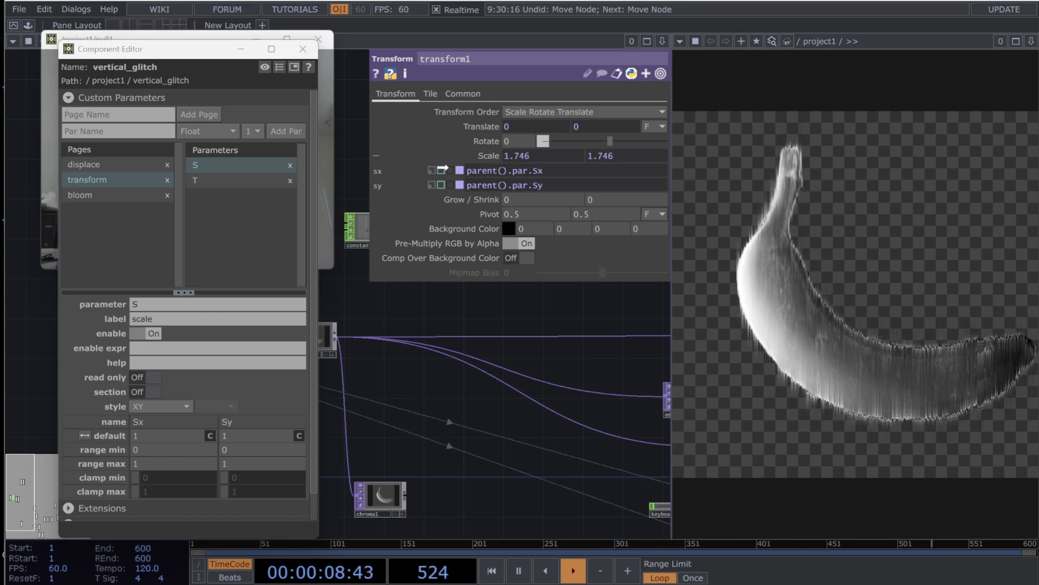
pyautogui.moveTo(257, 216); pyautogui.dragTo(259, 208)
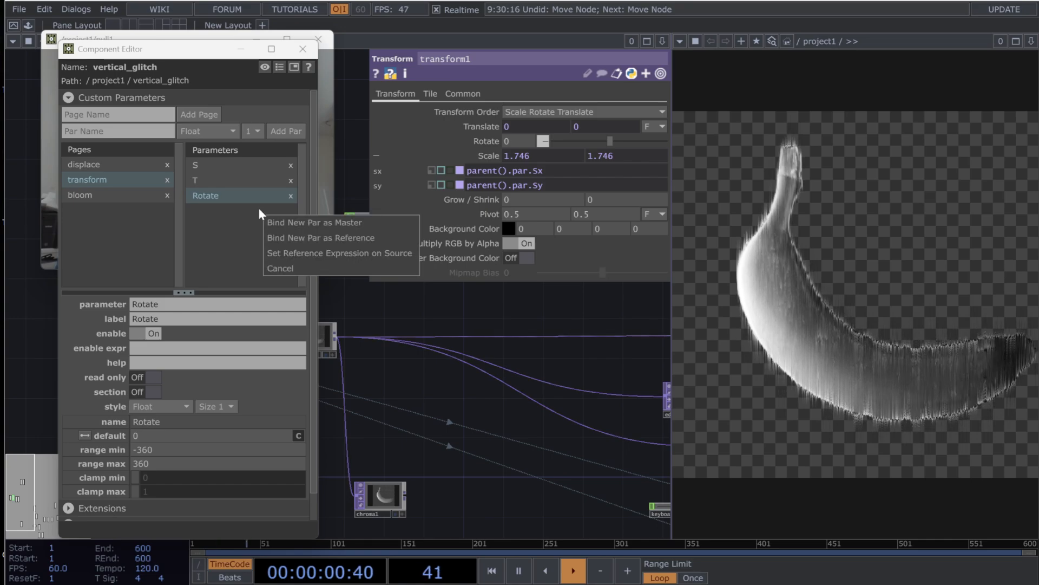
pyautogui.click(346, 222)
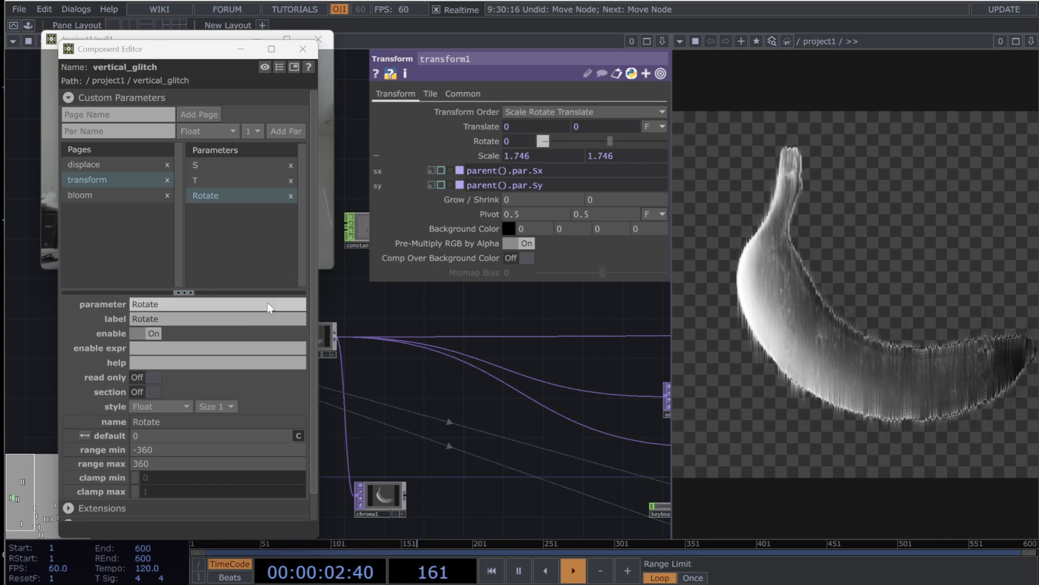
pyautogui.write('rotate')
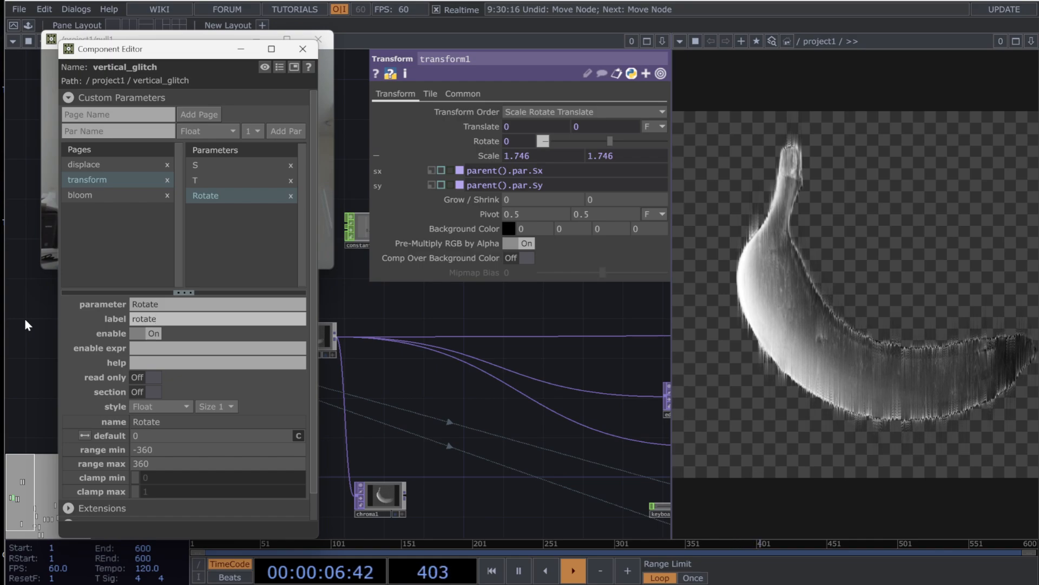
pyautogui.press('Return')
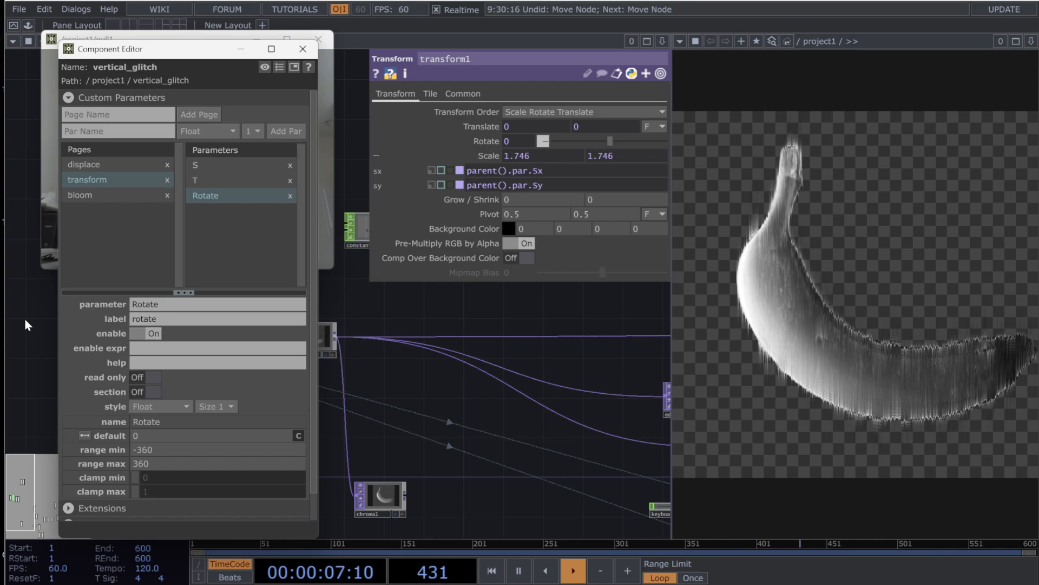
pyautogui.click(307, 53)
# - Open the parent component's parameters and set rotate to -33 on the transform page
pyautogui.rightClick(415, 358)
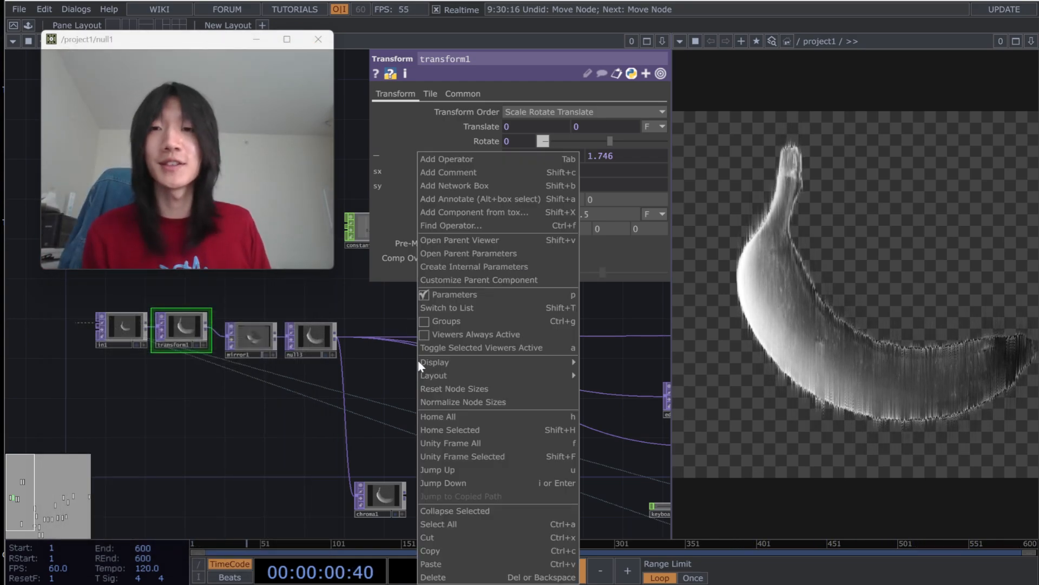
pyautogui.click(478, 252)
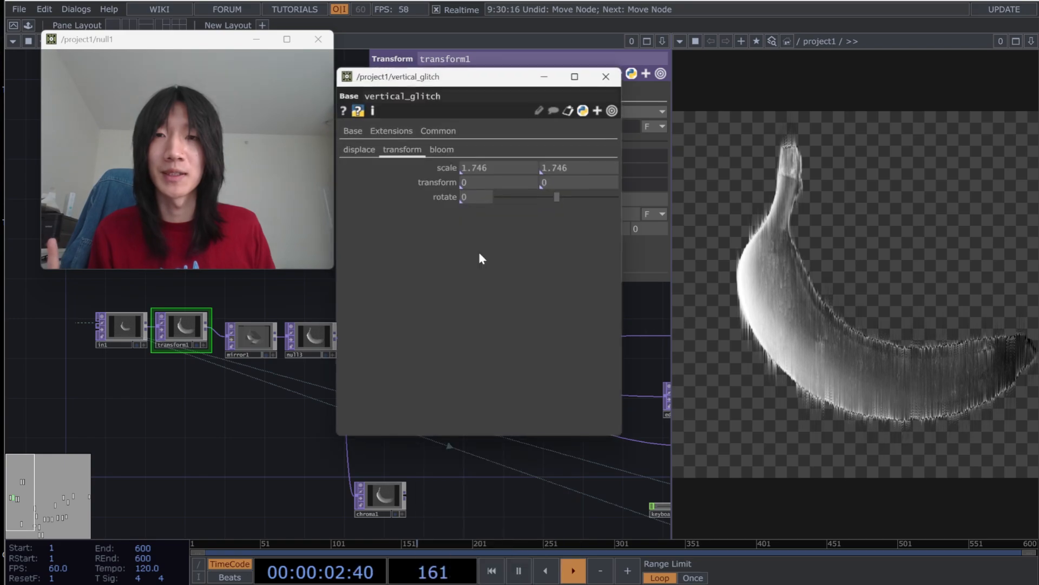
pyautogui.moveTo(559, 198)
pyautogui.mouseDown()
pyautogui.moveTo(528, 195)
pyautogui.moveTo(574, 197)
pyautogui.moveTo(527, 198)
pyautogui.moveTo(584, 197)
pyautogui.moveTo(549, 197)
pyautogui.mouseUp()
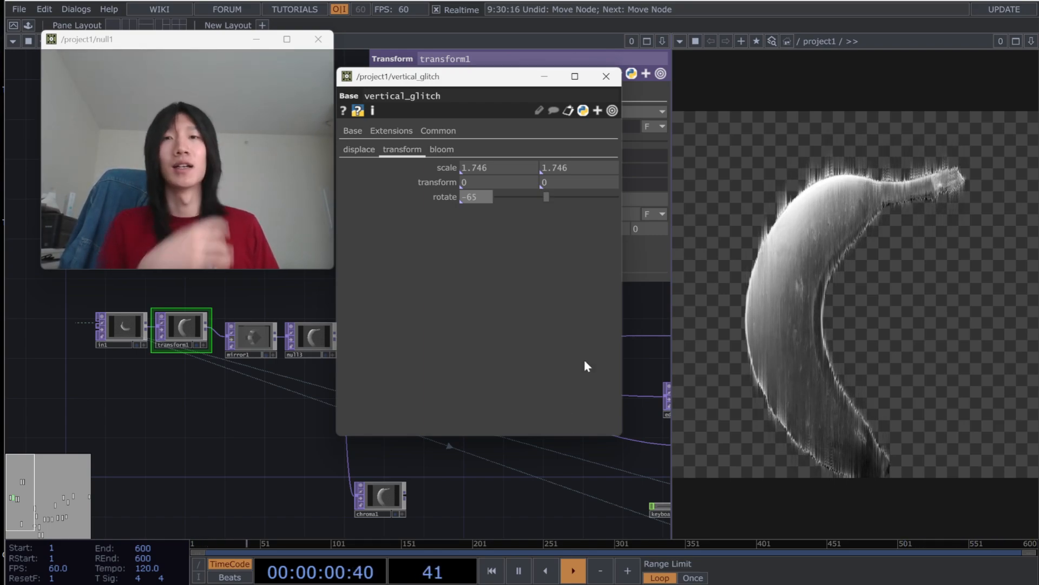
pyautogui.moveTo(545, 196); pyautogui.dragTo(552, 197)
# - Close the floating parameter window and go up from vertical_glitch's internal network to its parent network
pyautogui.moveTo(515, 459); pyautogui.dragTo(181, 371)
pyautogui.scroll(6, 419, 486)
pyautogui.moveTo(374, 476); pyautogui.dragTo(220, 468)
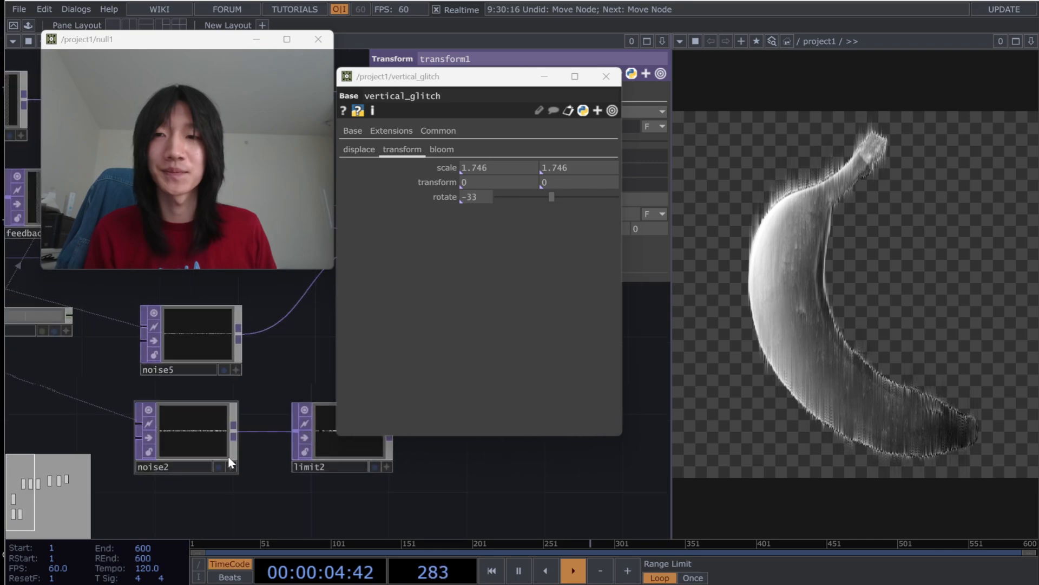
pyautogui.click(608, 76)
pyautogui.press('u')
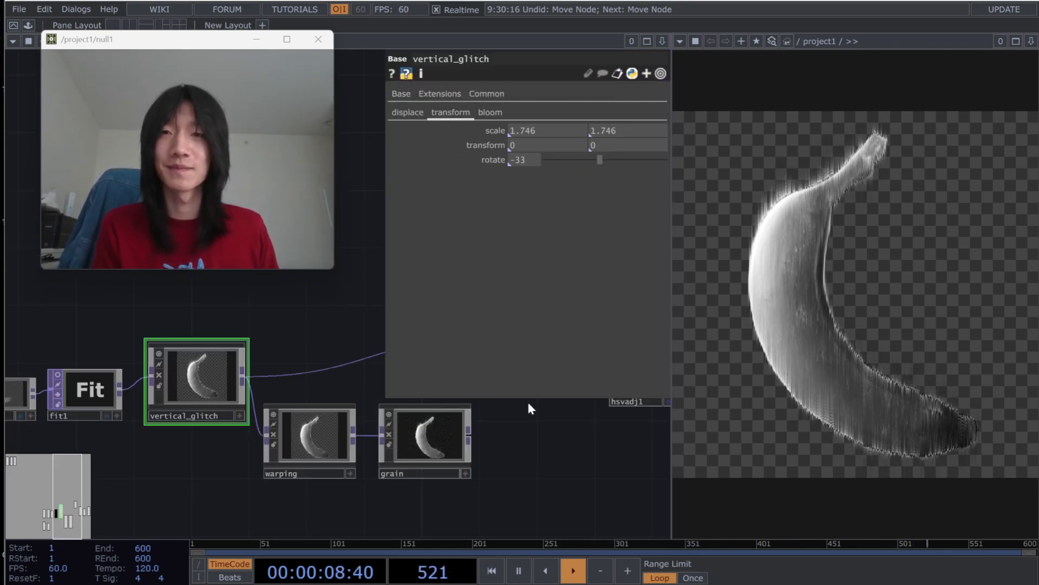
# - Set vertical_glitch's bloom Pre-Black Level to 0.391 and Pre-Gamma to 2.06
pyautogui.click(490, 112)
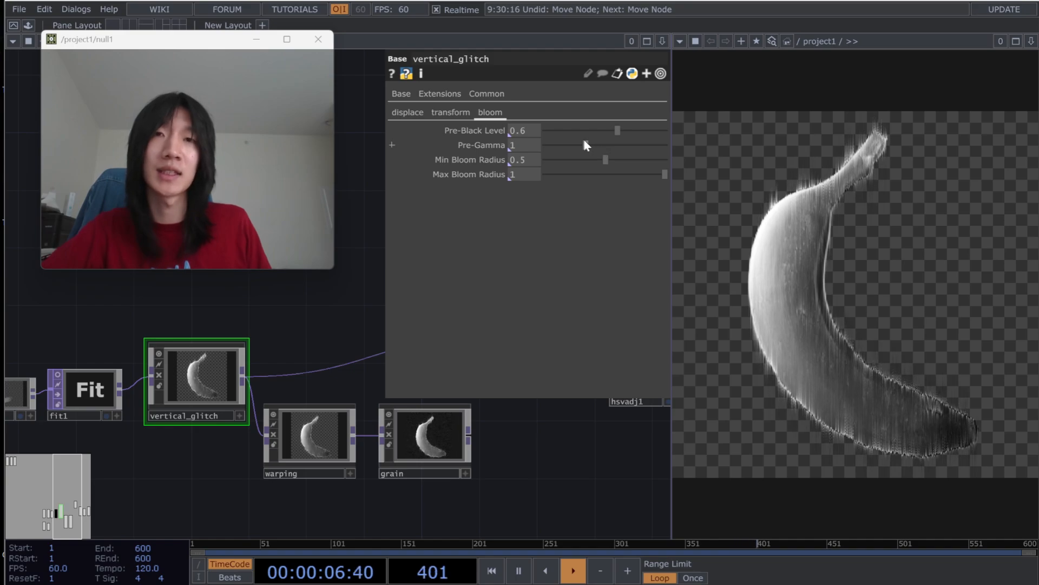
pyautogui.moveTo(584, 142); pyautogui.dragTo(669, 147)
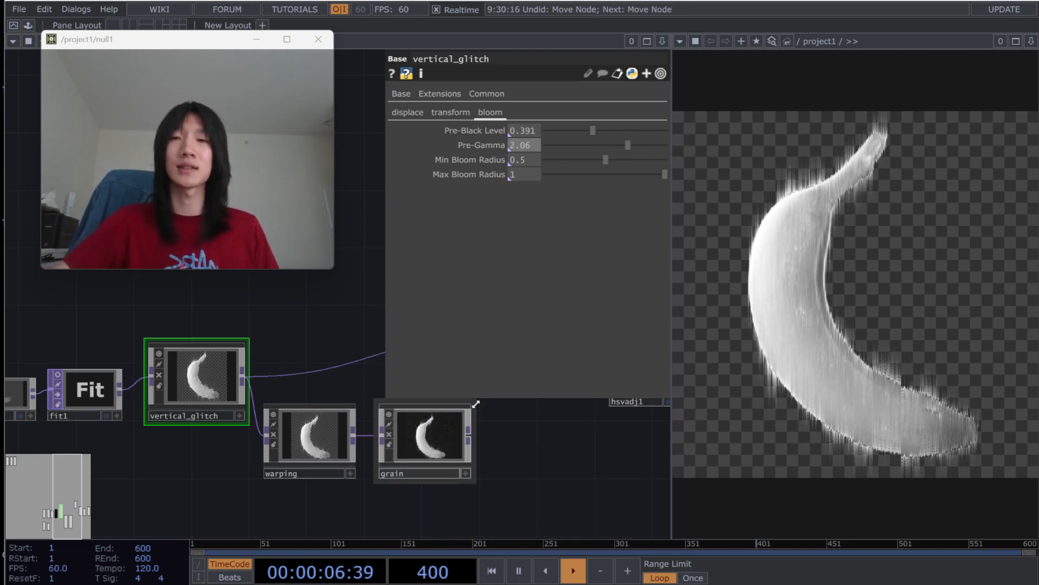
# - Connect grain's output to level4 in place of the direct vertical_glitch link, and align the vertical_glitch, warping and grain nodes
pyautogui.moveTo(500, 440); pyautogui.dragTo(368, 458)
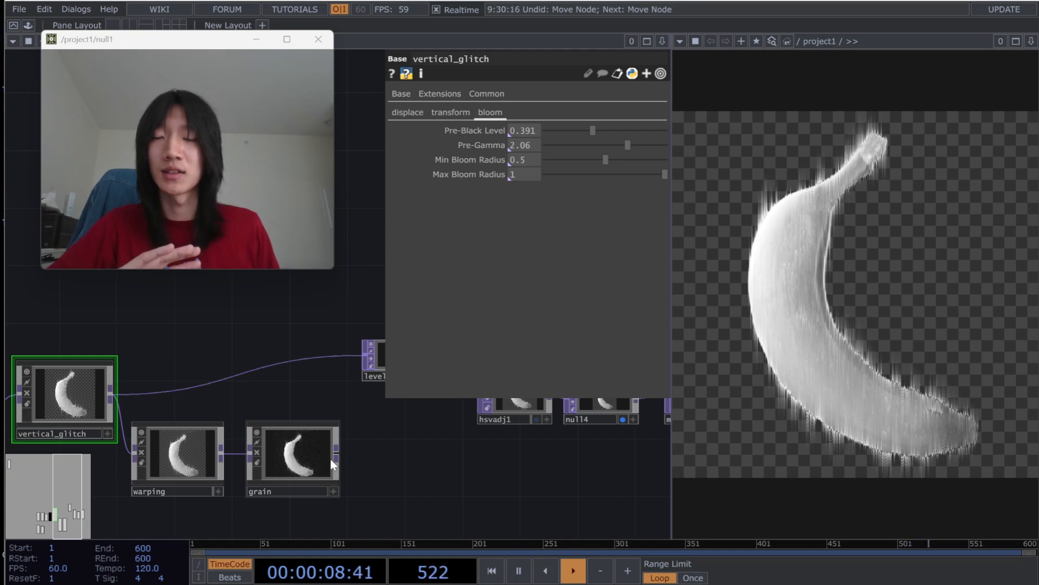
pyautogui.moveTo(331, 381); pyautogui.dragTo(329, 356)
pyautogui.moveTo(406, 419); pyautogui.dragTo(433, 372)
pyautogui.moveTo(362, 491); pyautogui.dragTo(219, 366, button='right')
pyautogui.moveTo(295, 393); pyautogui.dragTo(295, 335)
# - Select vertical_glitch and set its bloom Pre-Black Level to 0.536 and Pre-Gamma to 2.26
pyautogui.click(116, 359)
pyautogui.moveTo(594, 135); pyautogui.dragTo(559, 132)
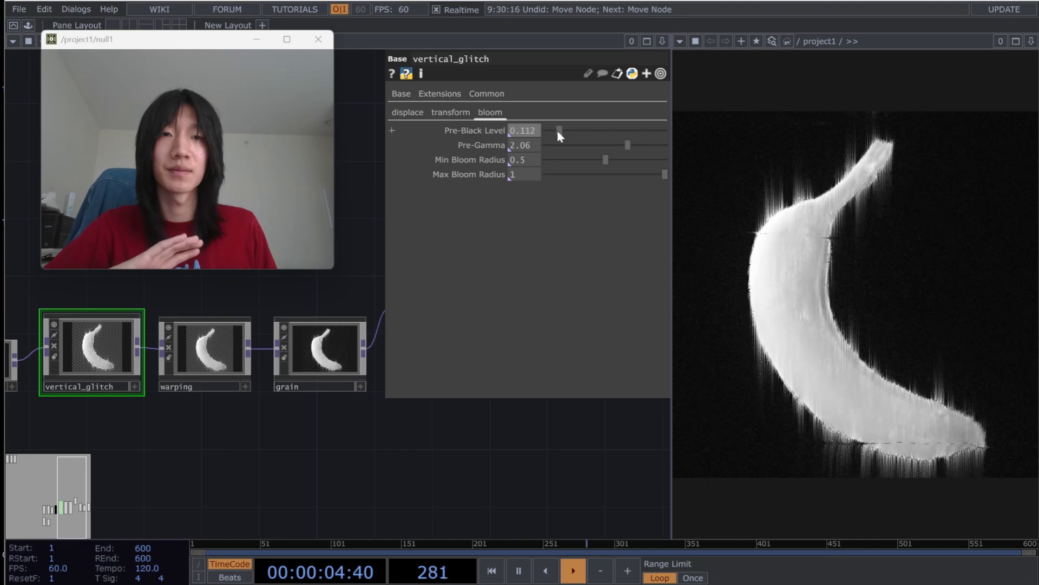
pyautogui.moveTo(628, 144)
pyautogui.mouseDown()
pyautogui.moveTo(567, 146)
pyautogui.moveTo(629, 143)
pyautogui.moveTo(613, 130)
pyautogui.mouseUp()
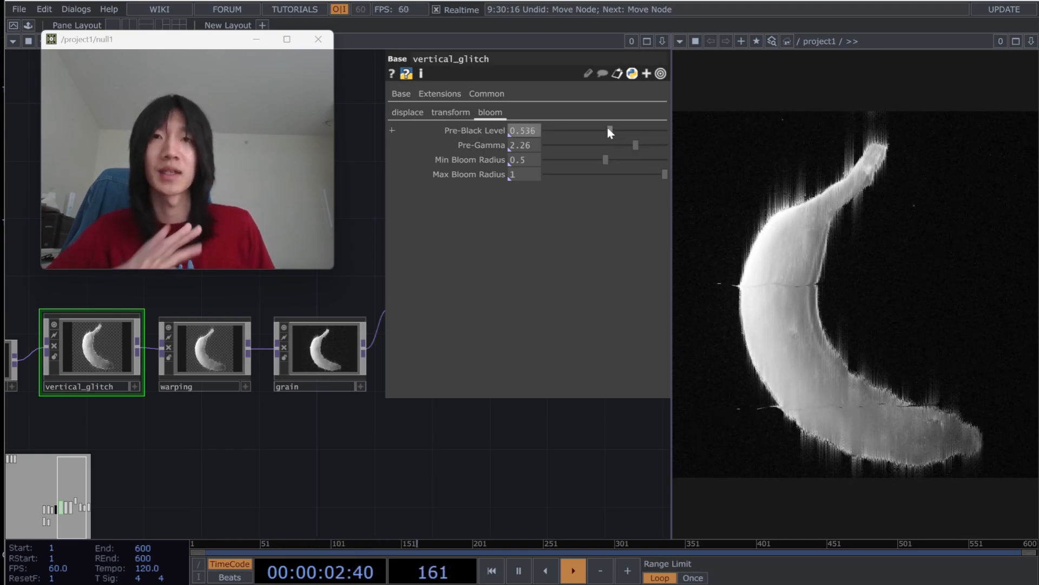
# - Feed level9 into vertical_glitch in place of fit1, and reset rotate to 0 on the component's transform page
pyautogui.scroll(-3, 259, 487)
pyautogui.moveTo(246, 490); pyautogui.dragTo(386, 476)
pyautogui.moveTo(202, 497); pyautogui.dragTo(246, 471)
pyautogui.moveTo(342, 447); pyautogui.dragTo(316, 442)
pyautogui.moveTo(129, 403); pyautogui.dragTo(258, 349)
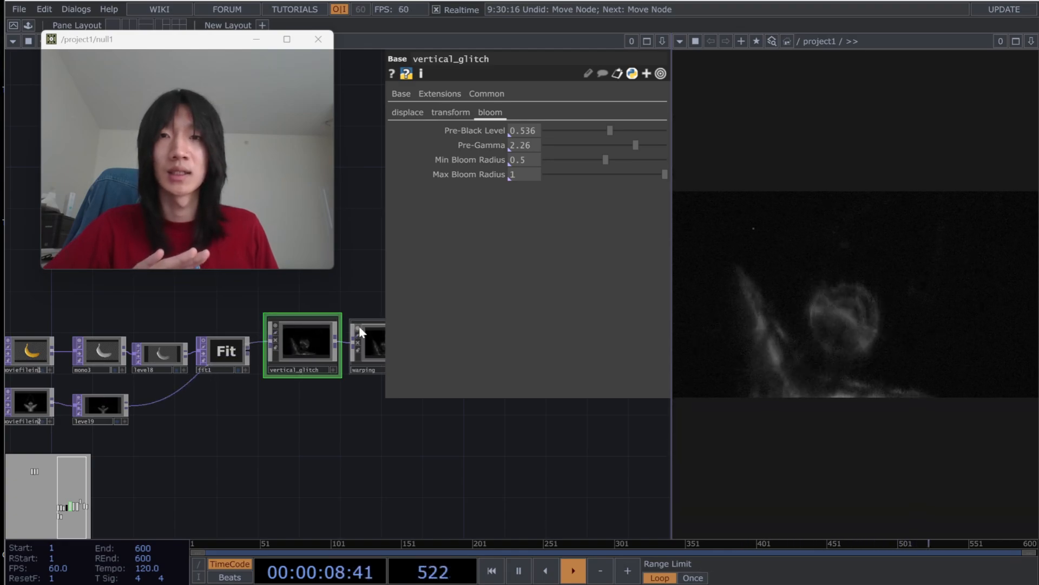
pyautogui.click(451, 113)
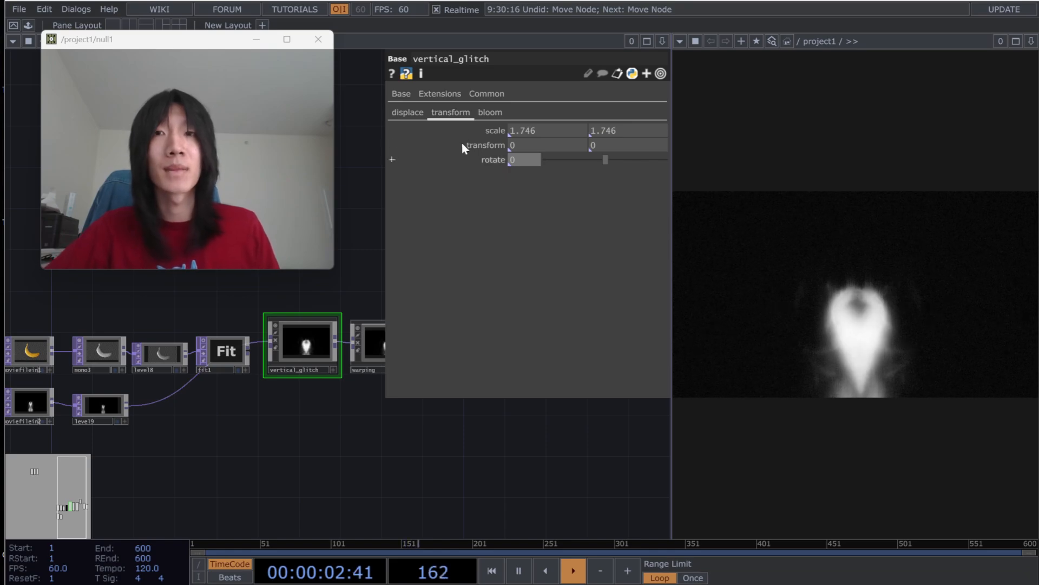
# - Set the bloom Pre-Black Level to 0, Pre-Gamma to 1.68, Min Bloom Radius to 0.073 and Max Bloom Radius to 0.542
pyautogui.click(489, 113)
pyautogui.moveTo(610, 130); pyautogui.dragTo(553, 125)
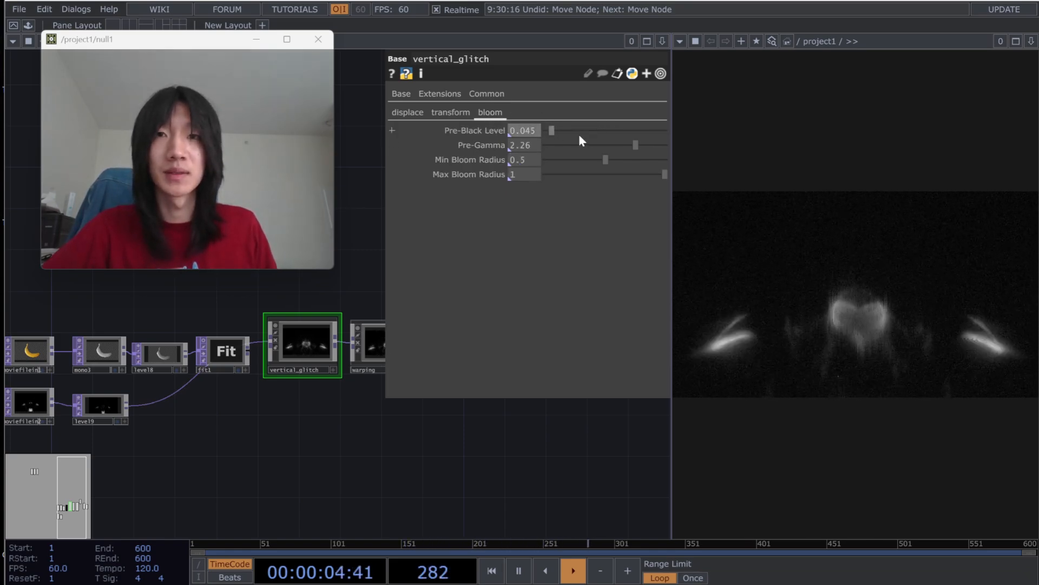
pyautogui.moveTo(615, 146); pyautogui.dragTo(560, 145)
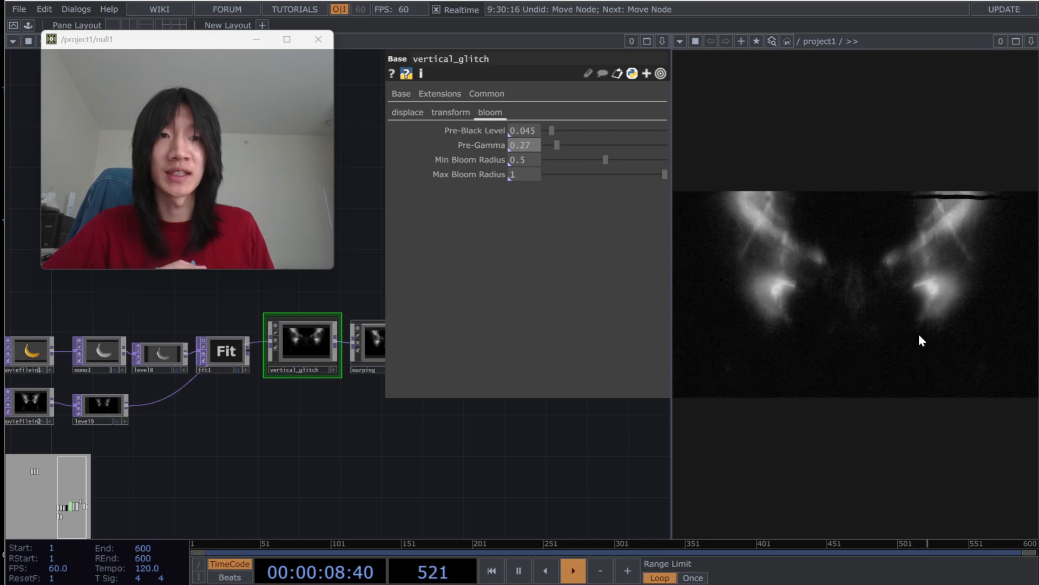
pyautogui.moveTo(556, 145); pyautogui.dragTo(649, 145)
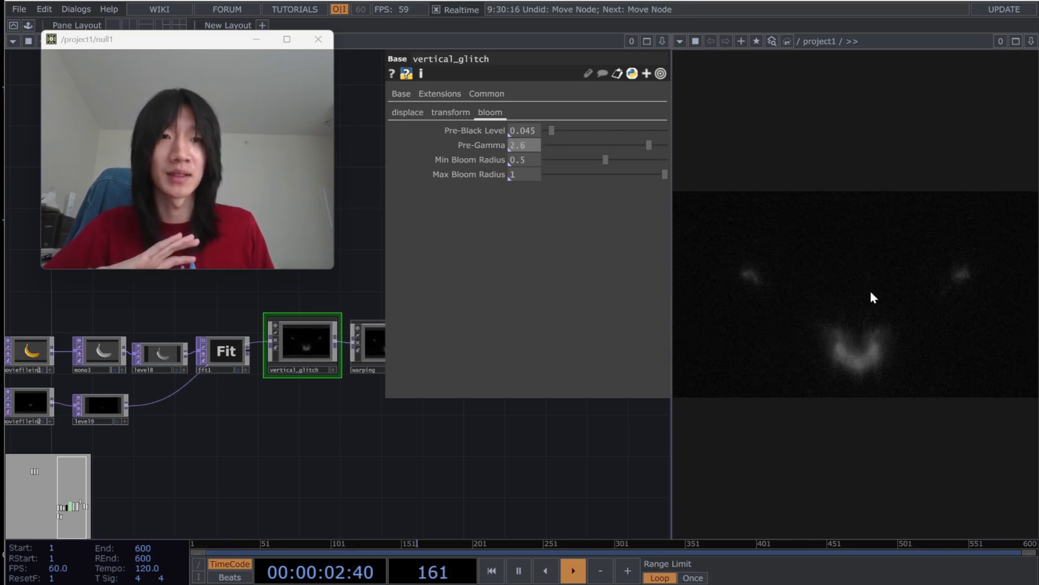
pyautogui.moveTo(549, 130); pyautogui.dragTo(556, 162)
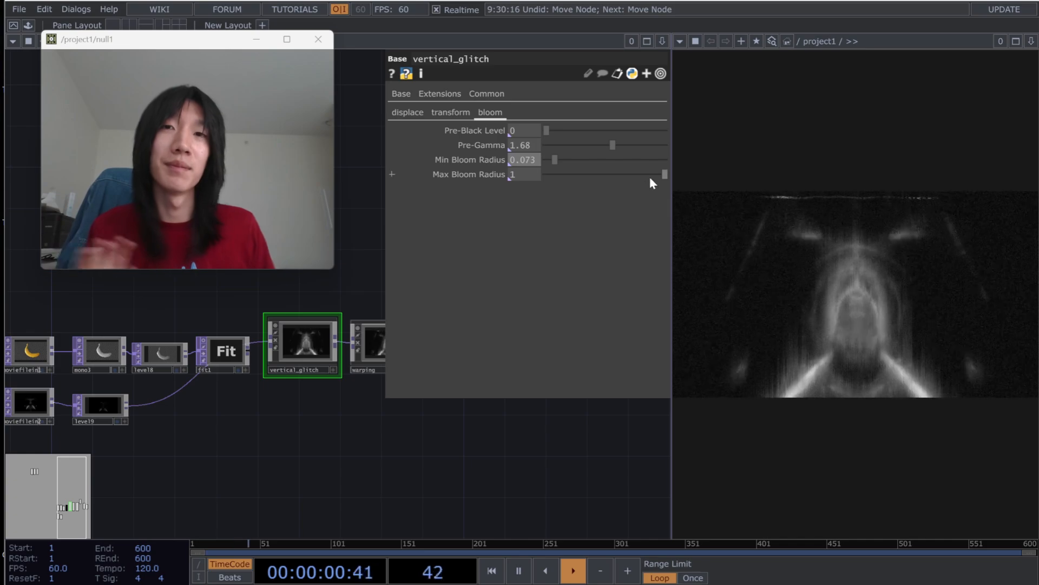
pyautogui.moveTo(653, 176); pyautogui.dragTo(612, 174)
# - Reconnect fit1 to vertical_glitch and set the bloom Pre-Black Level to 0.123
pyautogui.moveTo(556, 129)
pyautogui.mouseDown()
pyautogui.moveTo(587, 131)
pyautogui.moveTo(575, 133)
pyautogui.mouseUp()
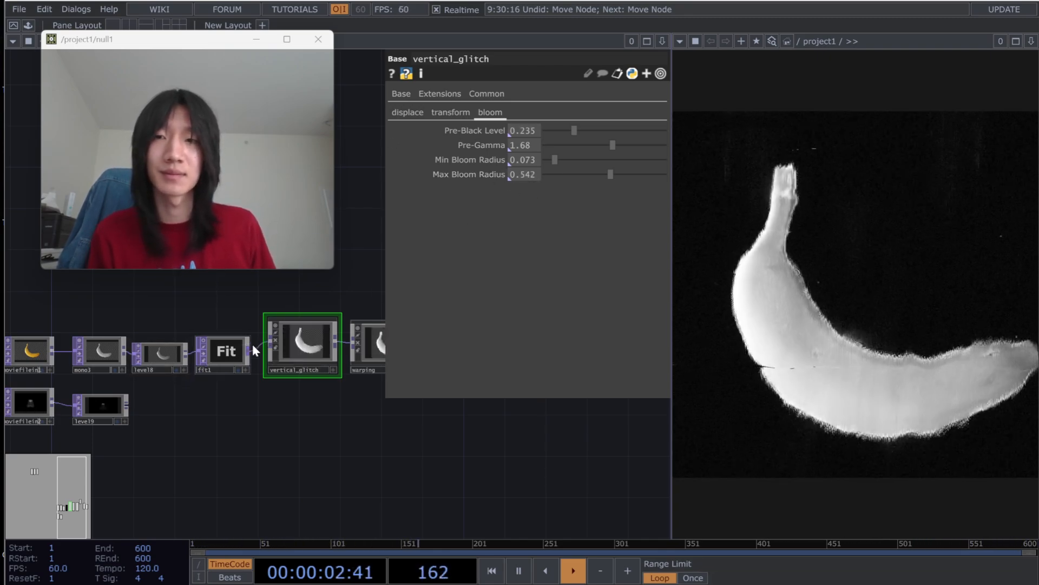
pyautogui.moveTo(353, 428); pyautogui.dragTo(285, 440)
pyautogui.moveTo(574, 131); pyautogui.dragTo(560, 132)
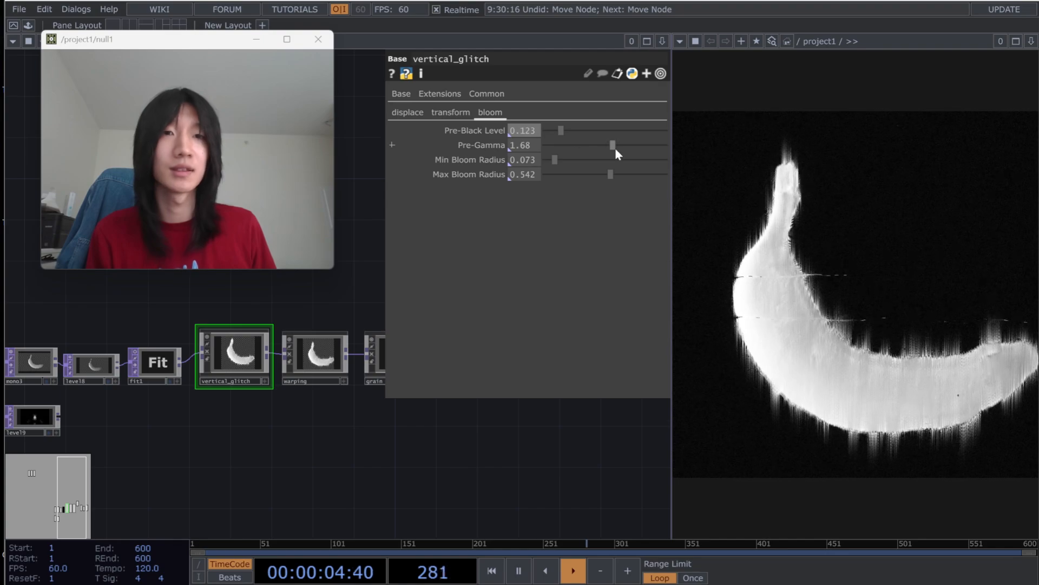
# - Select the warping component and connect fit1 directly to its input, bypassing vertical_glitch
pyautogui.moveTo(307, 435); pyautogui.dragTo(175, 429)
pyautogui.click(210, 370)
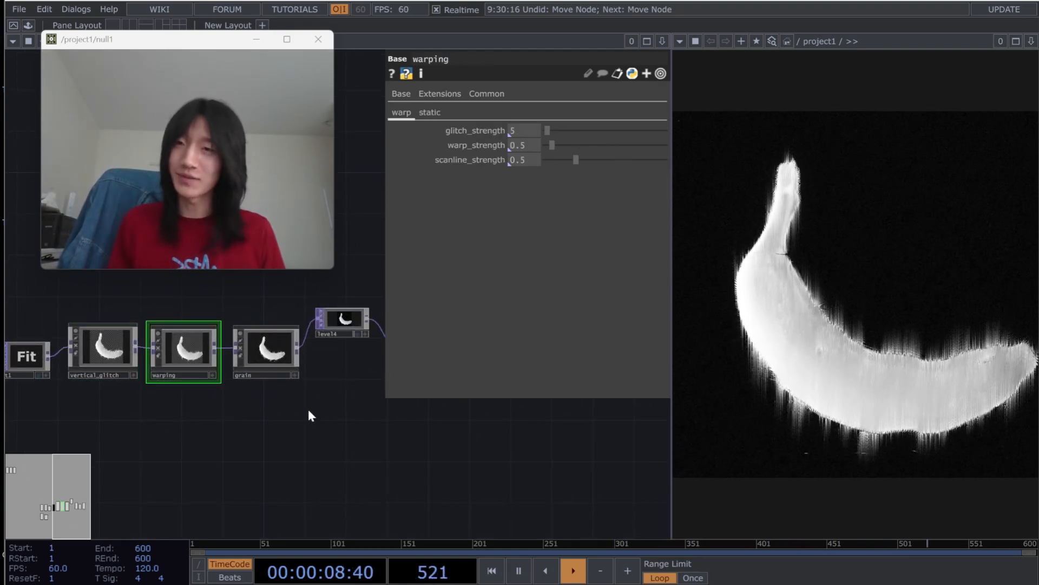
pyautogui.scroll(2, 51, 360)
pyautogui.moveTo(51, 360); pyautogui.dragTo(192, 347)
pyautogui.moveTo(253, 429); pyautogui.dragTo(195, 428)
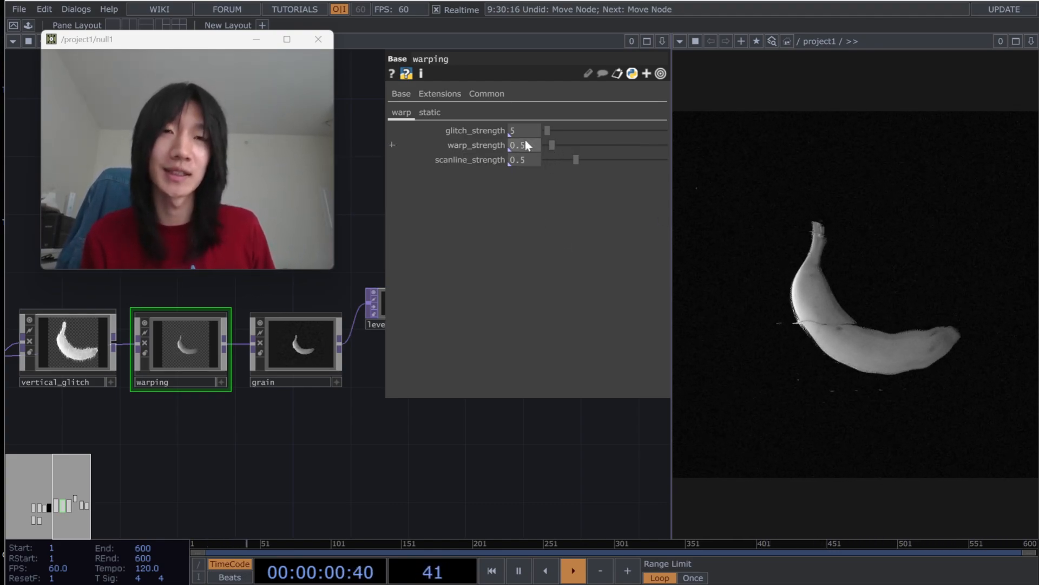
# - Review warping's static and warp pages, then set glitch_strength to 78, warp_strength to 0.11 and scanline_strength to 0.2
pyautogui.click(433, 113)
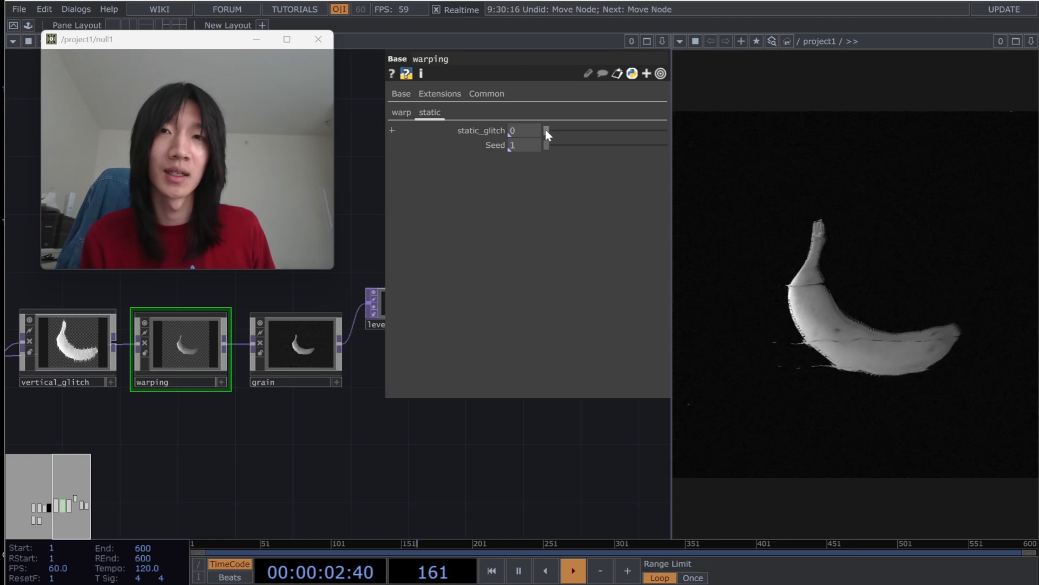
pyautogui.click(403, 113)
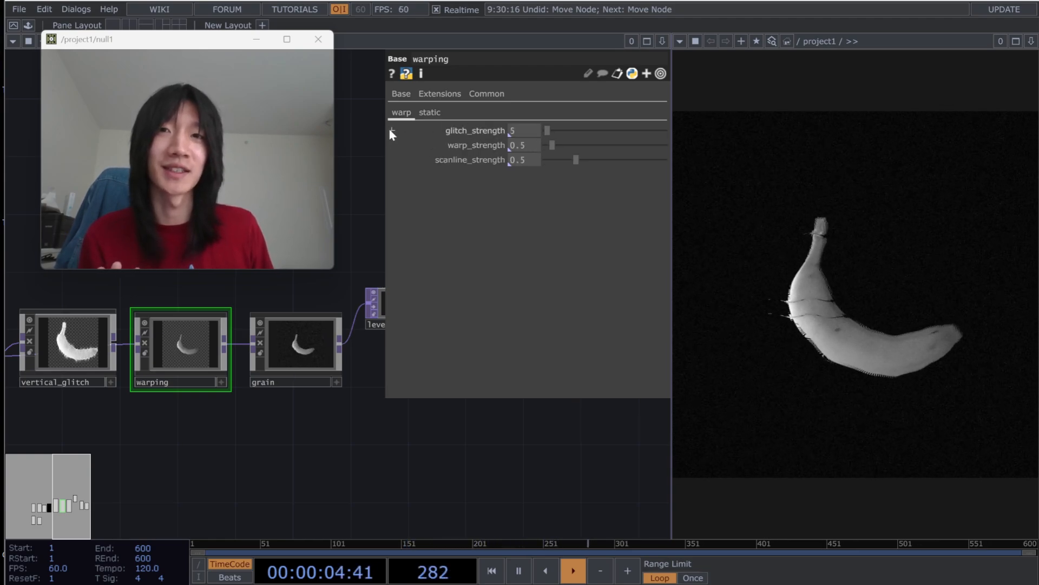
pyautogui.click(434, 112)
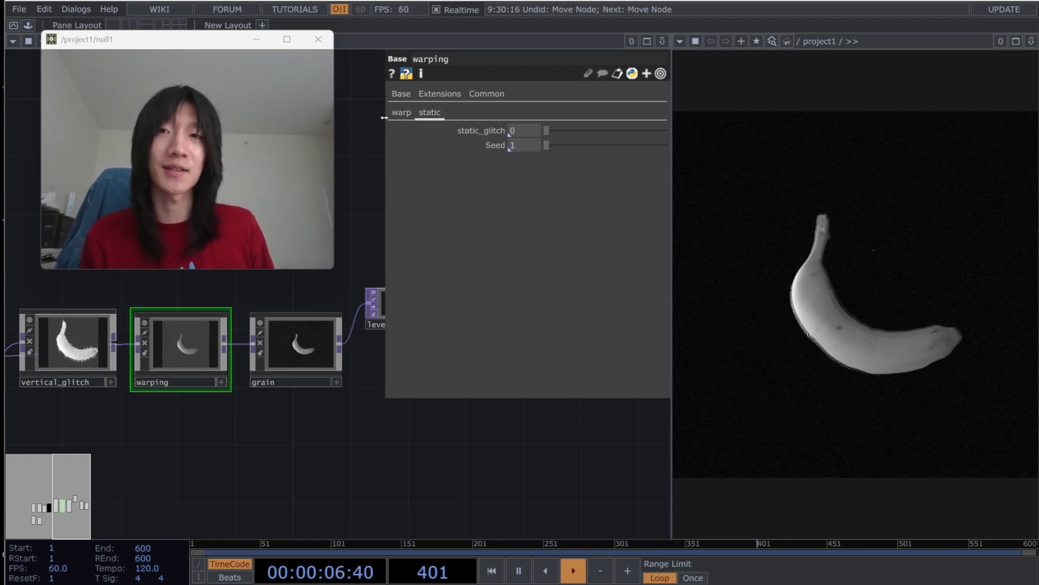
pyautogui.click(401, 113)
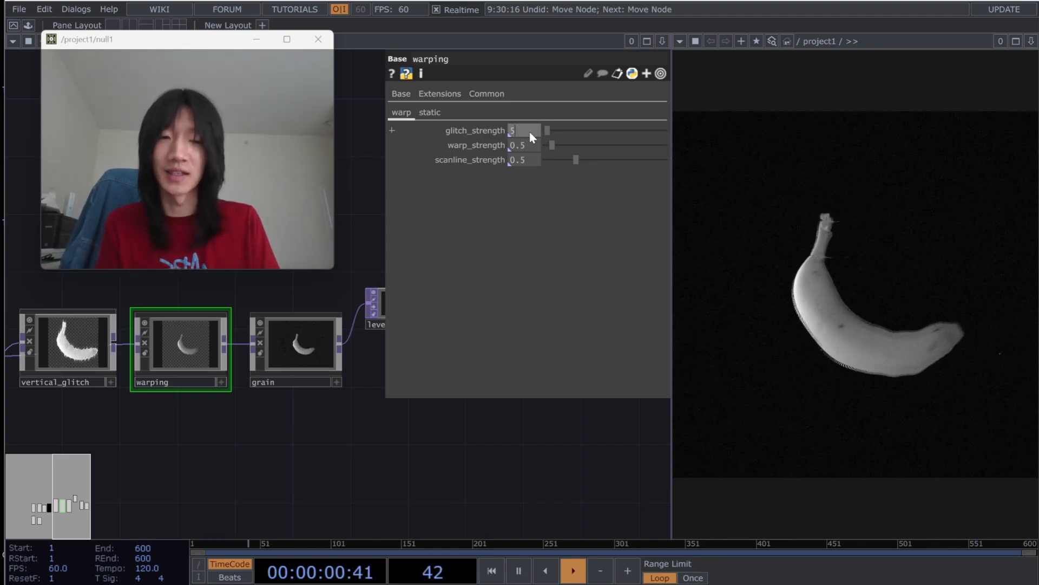
pyautogui.moveTo(530, 131); pyautogui.dragTo(570, 134)
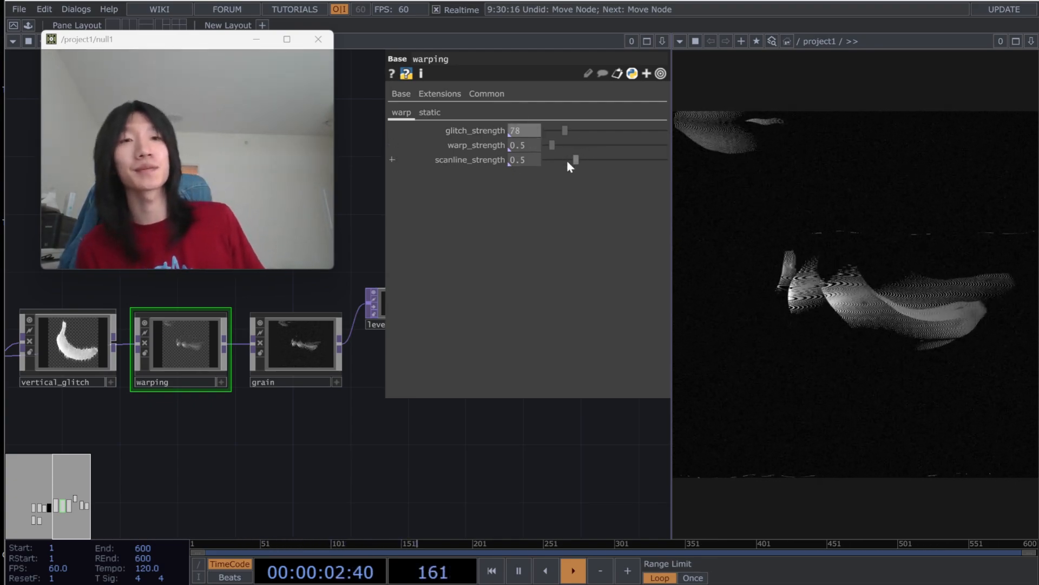
pyautogui.moveTo(556, 146); pyautogui.dragTo(559, 161)
# - Reconnect vertical_glitch to warping, and set vertical_glitch's bloom Pre-Black Level to 0.028 and Pre-Gamma to 0.17
pyautogui.moveTo(172, 432); pyautogui.dragTo(213, 431)
pyautogui.moveTo(140, 363); pyautogui.dragTo(119, 358)
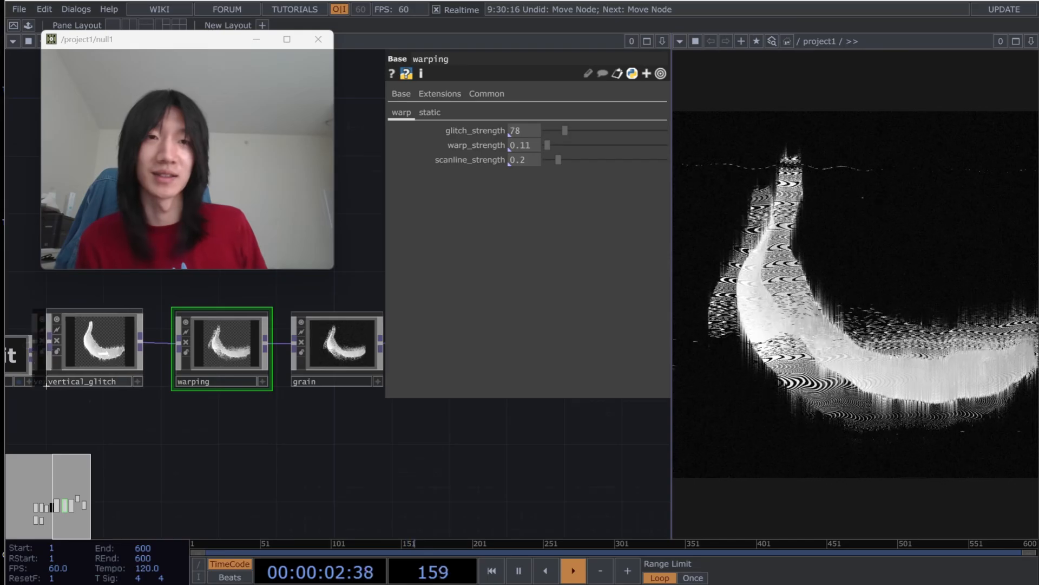
pyautogui.click(117, 357)
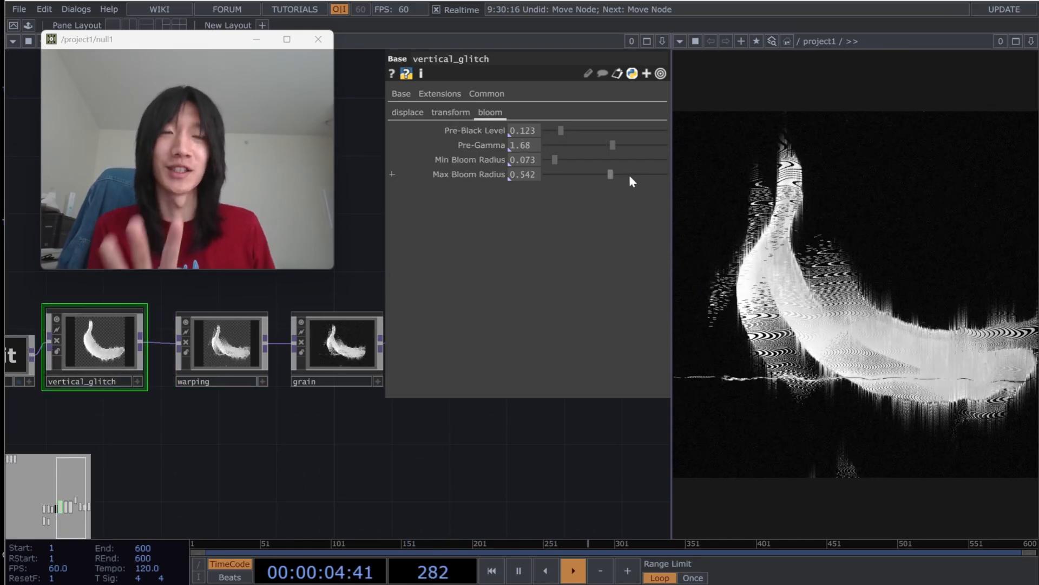
pyautogui.moveTo(560, 129); pyautogui.dragTo(549, 127)
pyautogui.moveTo(612, 145); pyautogui.dragTo(554, 147)
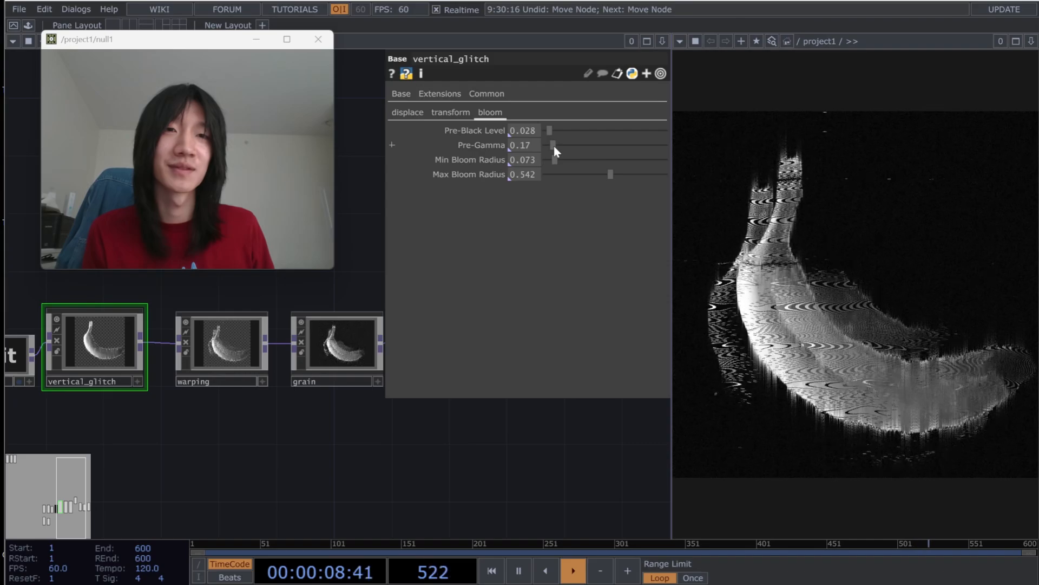
# - Shift vertical_glitch slightly closer to warping, and set warping's warp_strength to 0.17 and scanline_strength to 0.48
pyautogui.moveTo(102, 356); pyautogui.dragTo(116, 356)
pyautogui.click(230, 351)
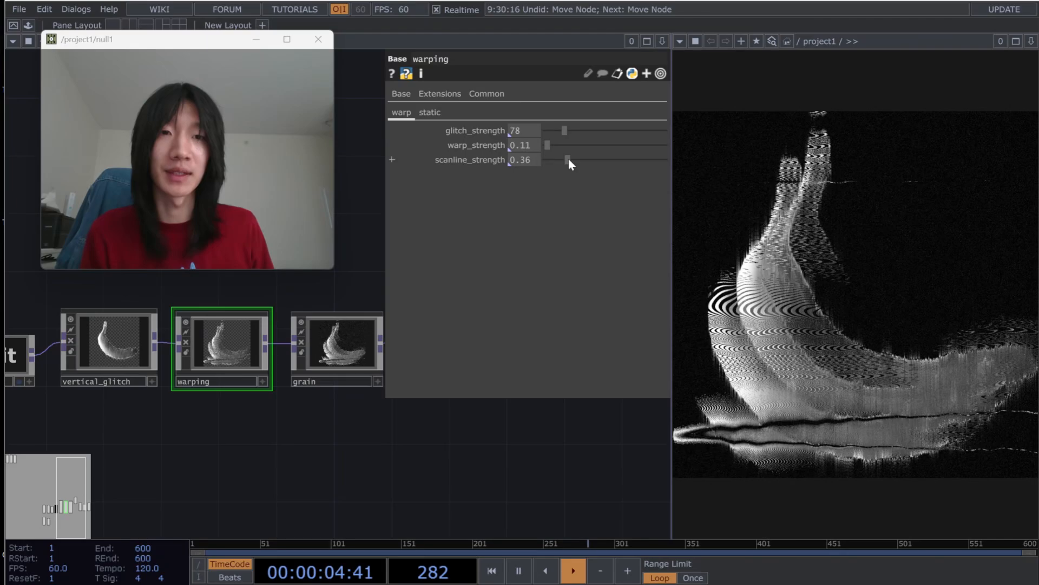
pyautogui.moveTo(580, 158); pyautogui.dragTo(550, 144)
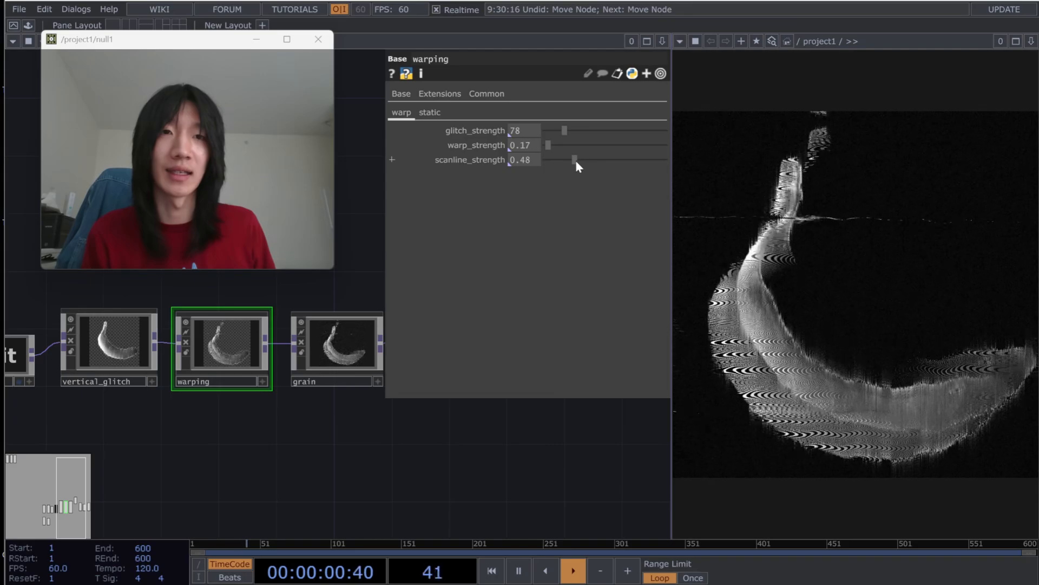
# - Set warping's scanline_strength to 0.13 and open the component's internal network
pyautogui.moveTo(558, 161); pyautogui.dragTo(558, 162)
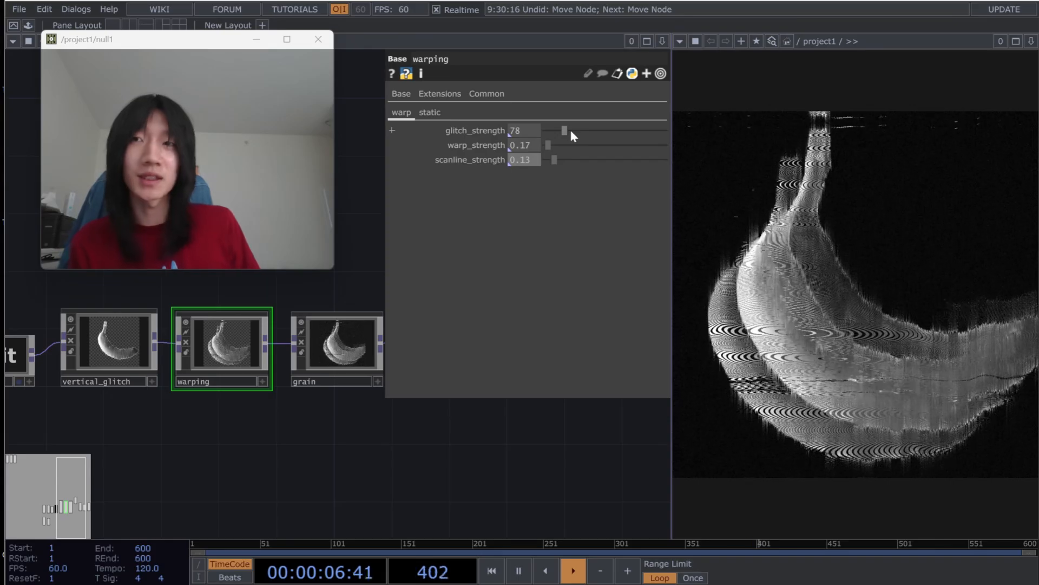
pyautogui.moveTo(268, 438); pyautogui.dragTo(236, 442)
pyautogui.doubleClick(184, 351)
pyautogui.moveTo(360, 425); pyautogui.dragTo(510, 451)
pyautogui.moveTo(372, 436); pyautogui.dragTo(424, 398)
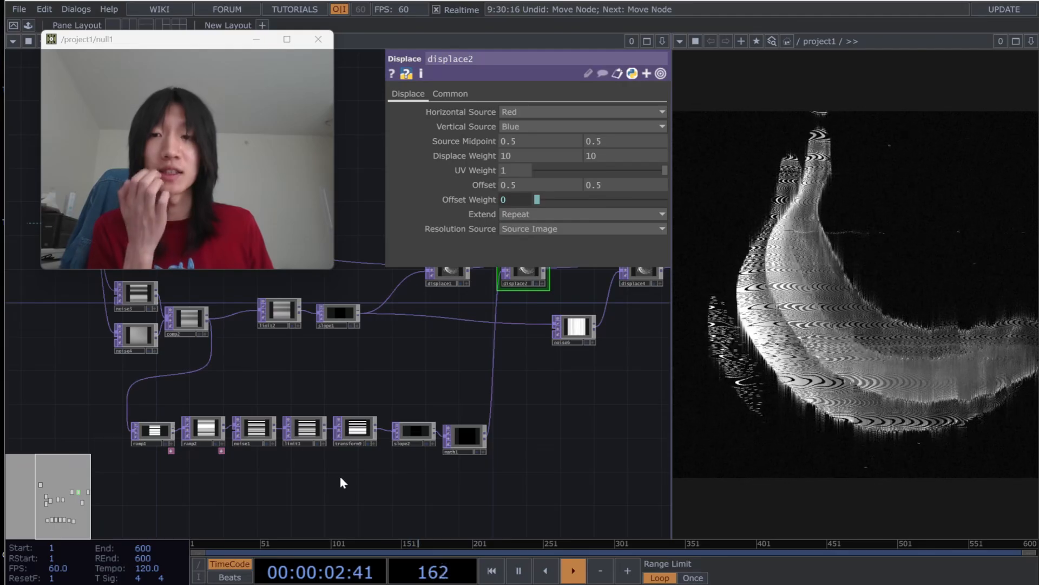
# - Review the Transform settings of noise3 and noise4 at the start of warping's network
pyautogui.moveTo(163, 381); pyautogui.dragTo(281, 381)
pyautogui.moveTo(159, 439); pyautogui.dragTo(115, 483)
pyautogui.scroll(3, 157, 402)
pyautogui.moveTo(158, 323); pyautogui.dragTo(247, 403, button='right')
pyautogui.moveTo(248, 401); pyautogui.dragTo(225, 401)
pyautogui.click(216, 324)
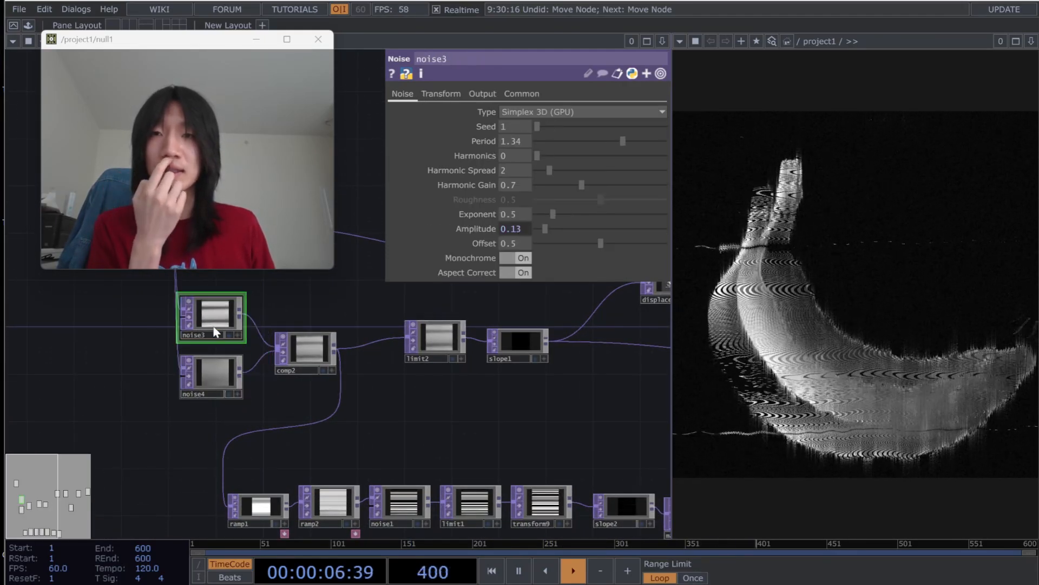
pyautogui.click(441, 93)
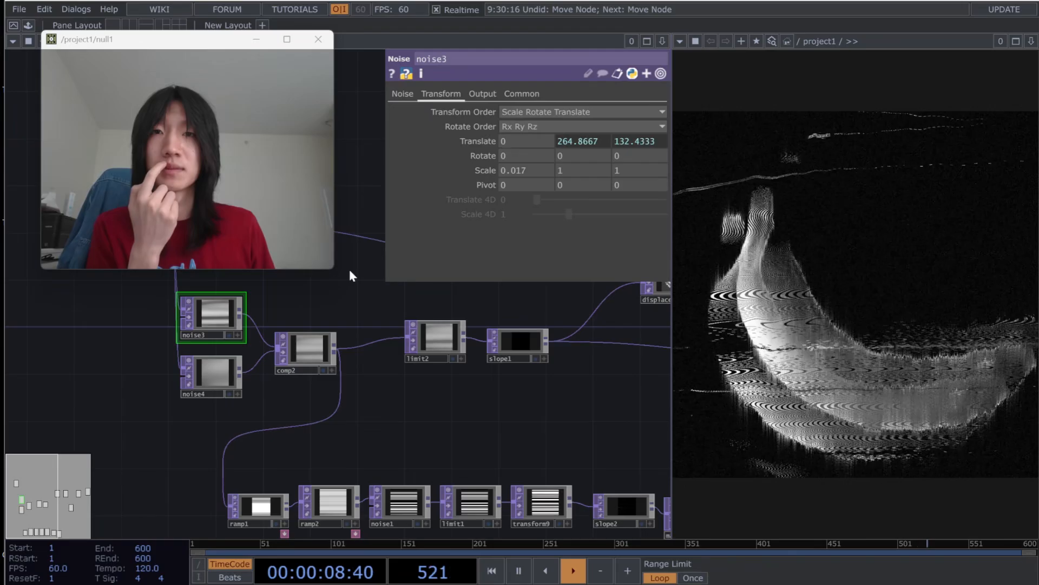
pyautogui.click(213, 365)
pyautogui.click(444, 94)
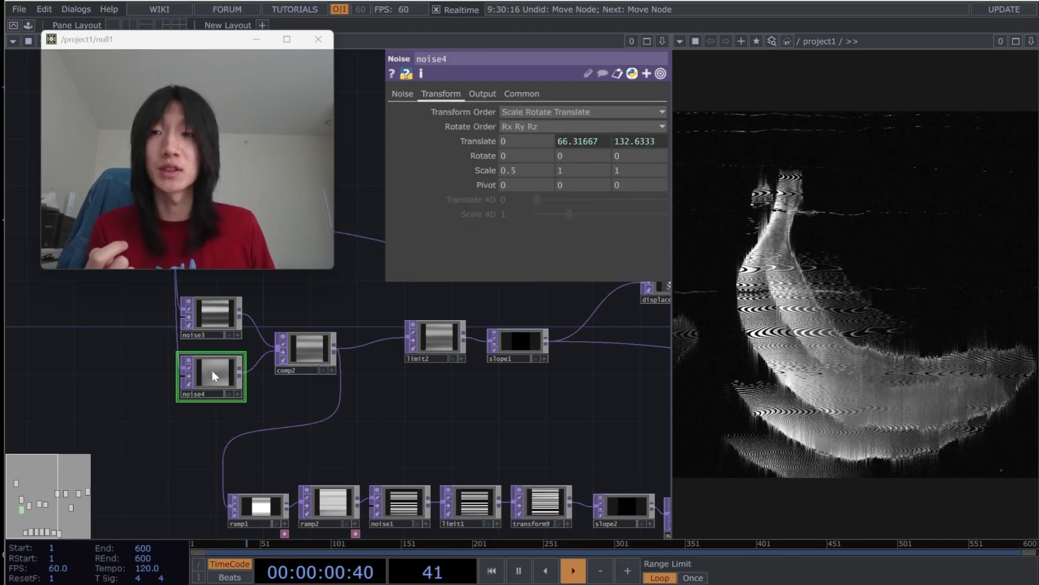
# - Lock noise3 and noise4, and unlock both again, discarding the locked changes
pyautogui.moveTo(130, 367); pyautogui.dragTo(117, 427)
pyautogui.scroll(3, 130, 385)
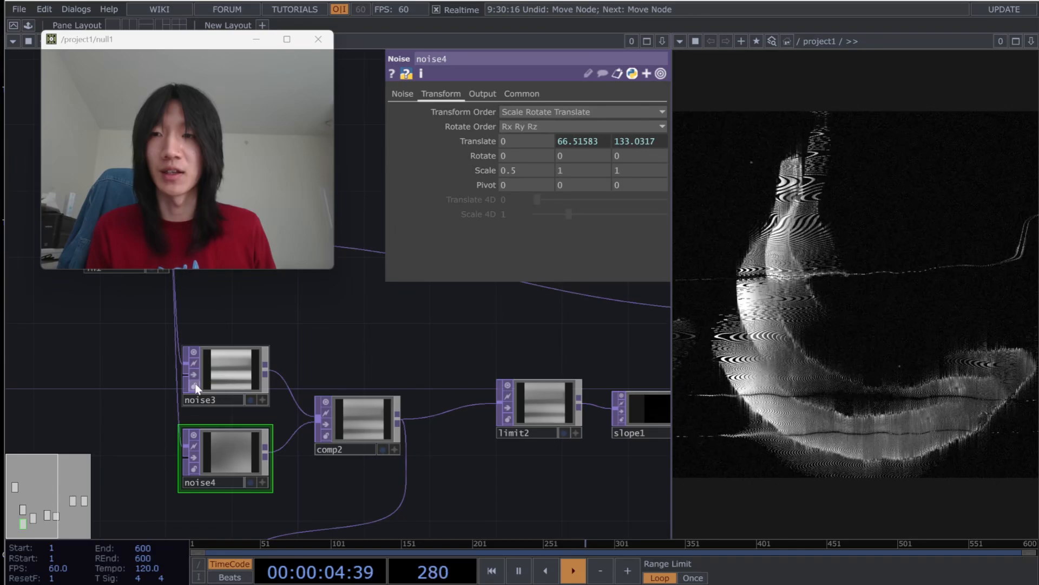
pyautogui.click(193, 469)
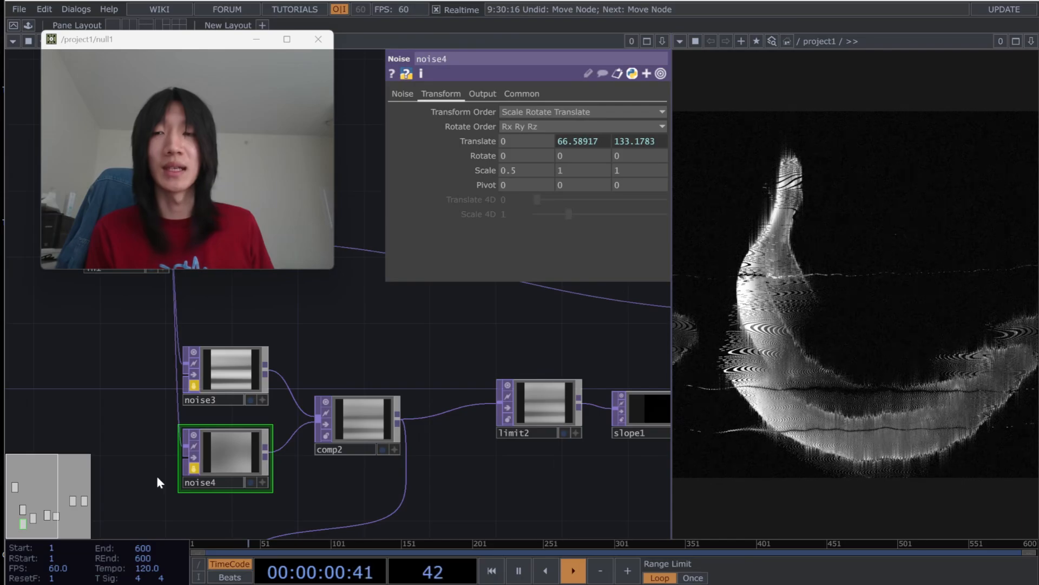
pyautogui.click(193, 468)
pyautogui.click(210, 492)
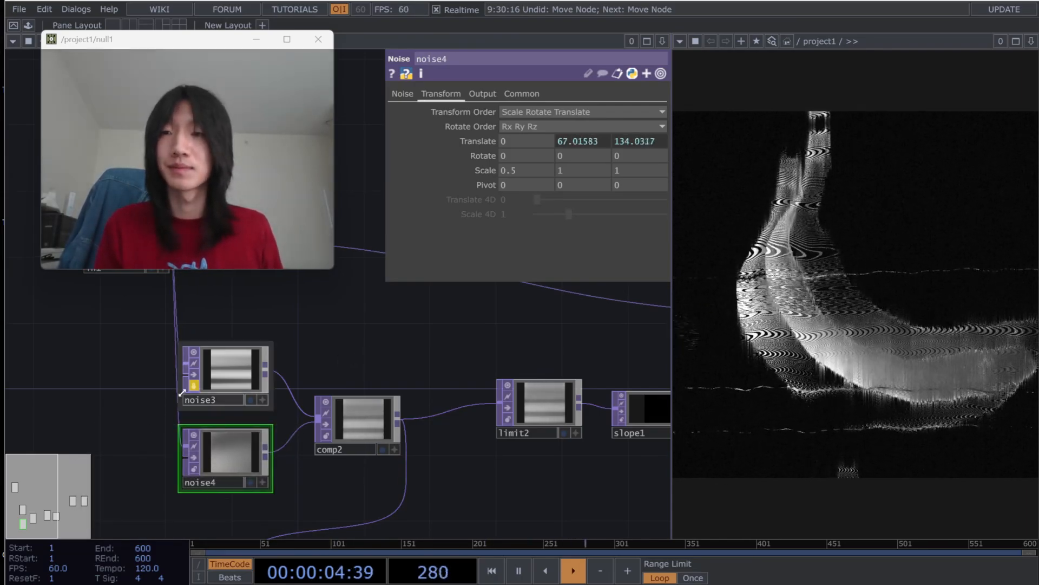
pyautogui.scroll(3, 212, 390)
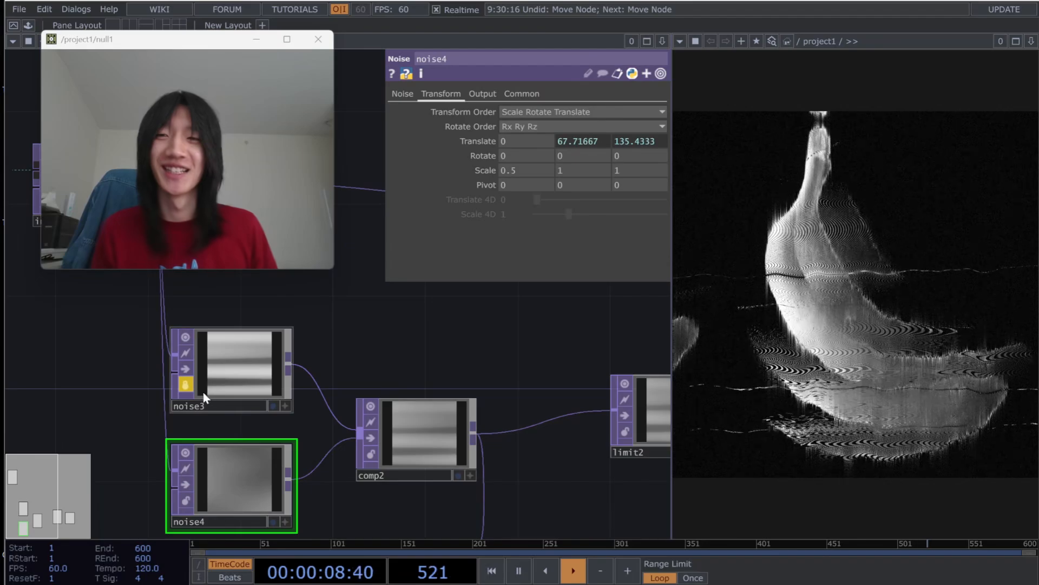
pyautogui.click(184, 386)
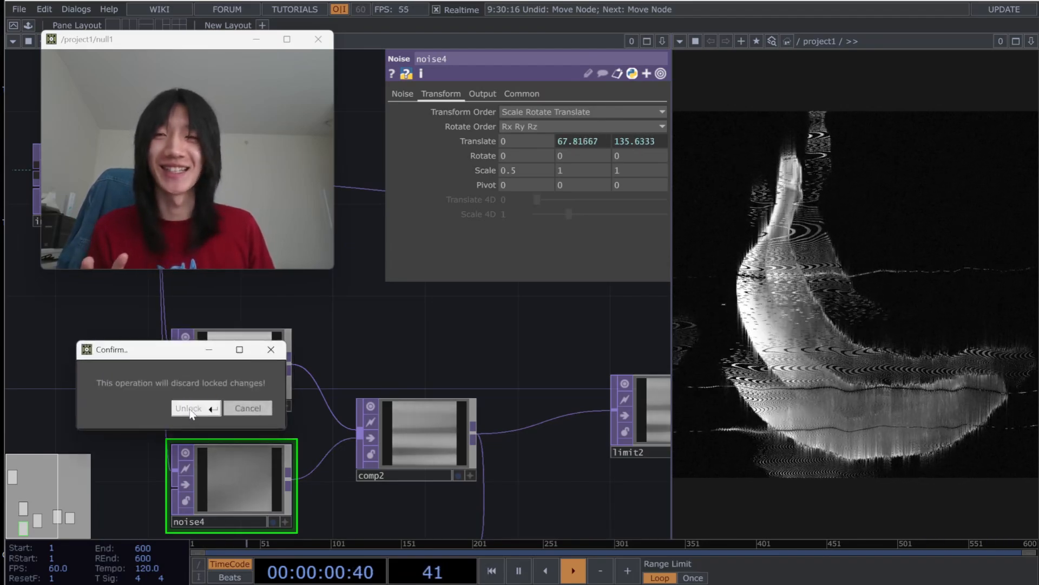
pyautogui.click(193, 409)
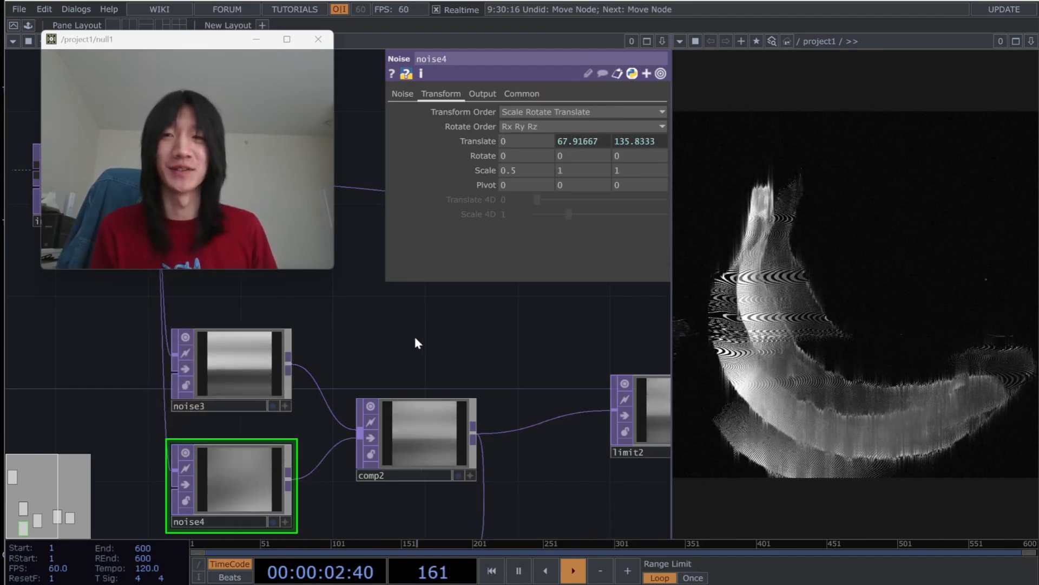
# - Return to the parent network and raise warping's glitch_strength to 436 and warp_strength to 4.92
pyautogui.press('u')
pyautogui.scroll(-2, 391, 459)
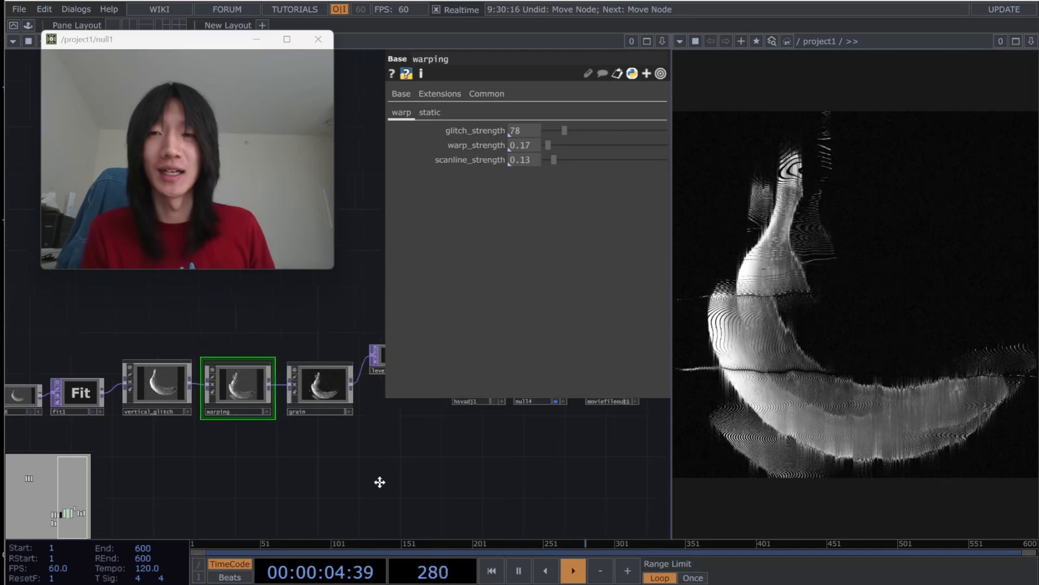
pyautogui.scroll(4, 315, 450)
pyautogui.moveTo(567, 131); pyautogui.dragTo(622, 130)
pyautogui.moveTo(561, 146); pyautogui.dragTo(651, 130)
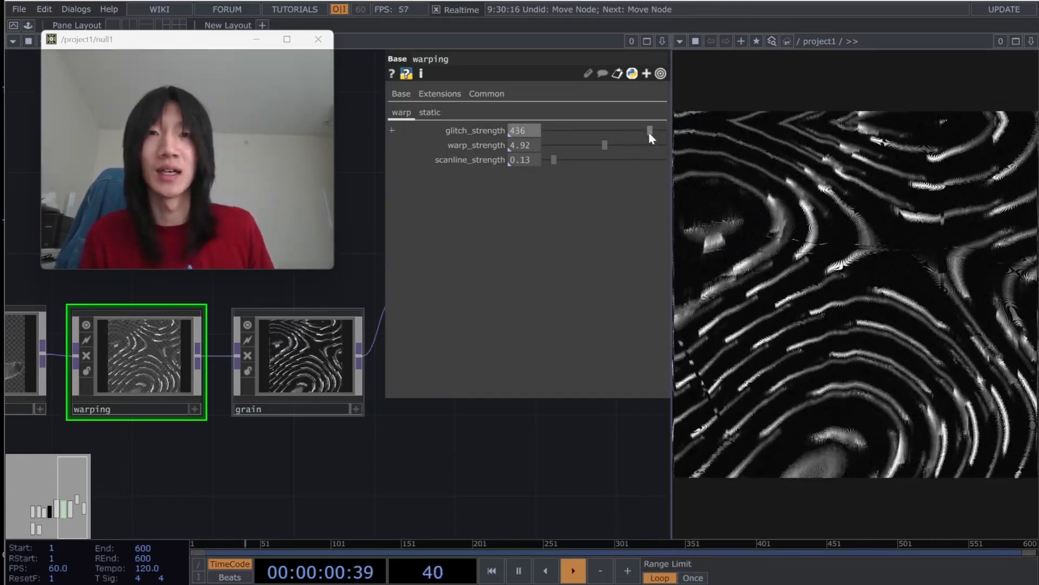
# - Lower warping's warp_strength to 0.28, and its glitch_strength to 346 and further to 95
pyautogui.moveTo(649, 132); pyautogui.dragTo(628, 131)
pyautogui.moveTo(604, 145); pyautogui.dragTo(549, 148)
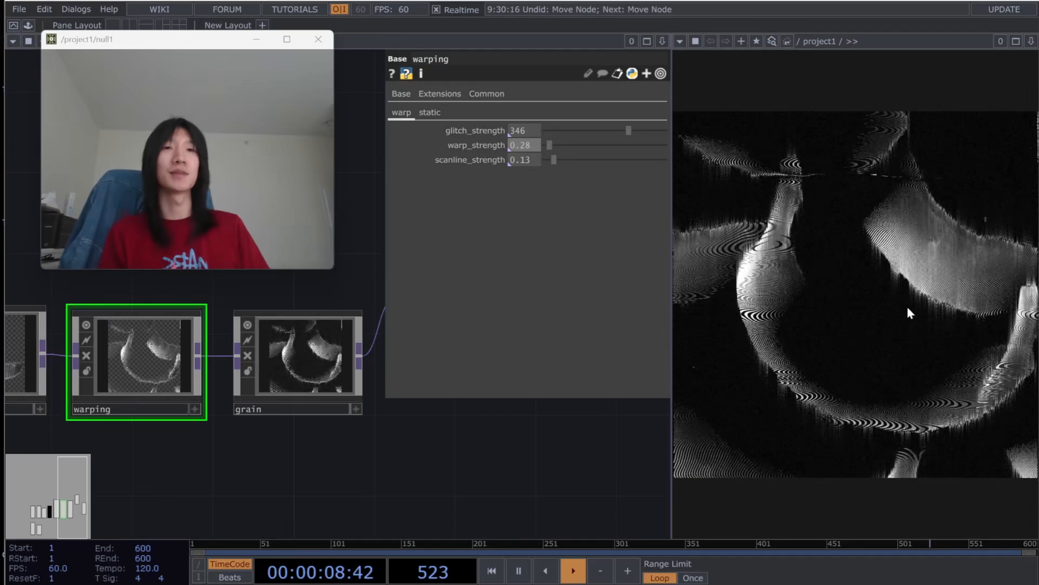
pyautogui.moveTo(628, 131); pyautogui.dragTo(569, 129)
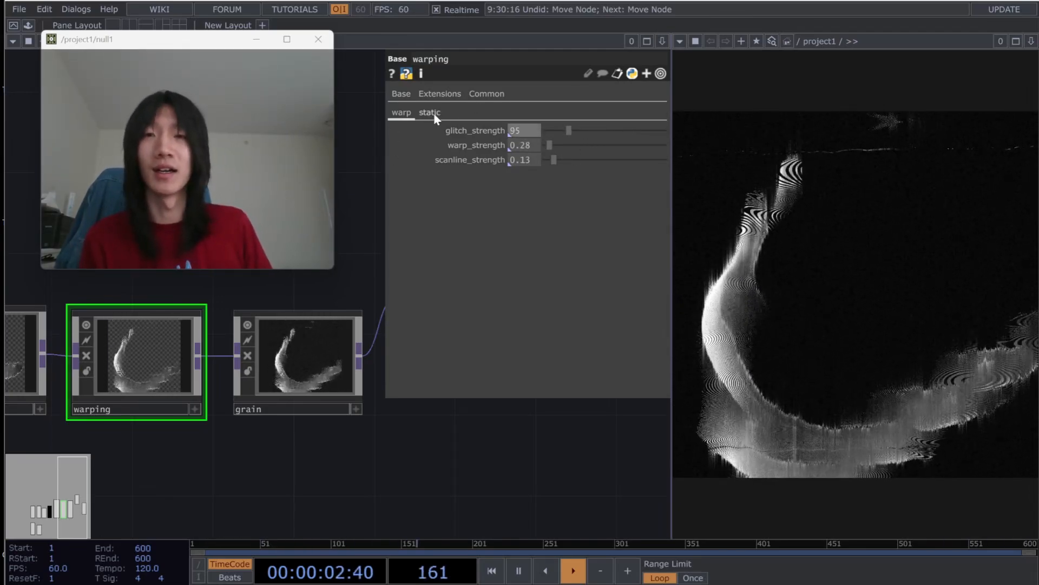
# - Try scanline_strength 1.74 with glitch_strength 413 on warping, and reduce them to 0.17 and 123
pyautogui.moveTo(554, 160); pyautogui.dragTo(637, 161)
pyautogui.moveTo(569, 130); pyautogui.dragTo(651, 160)
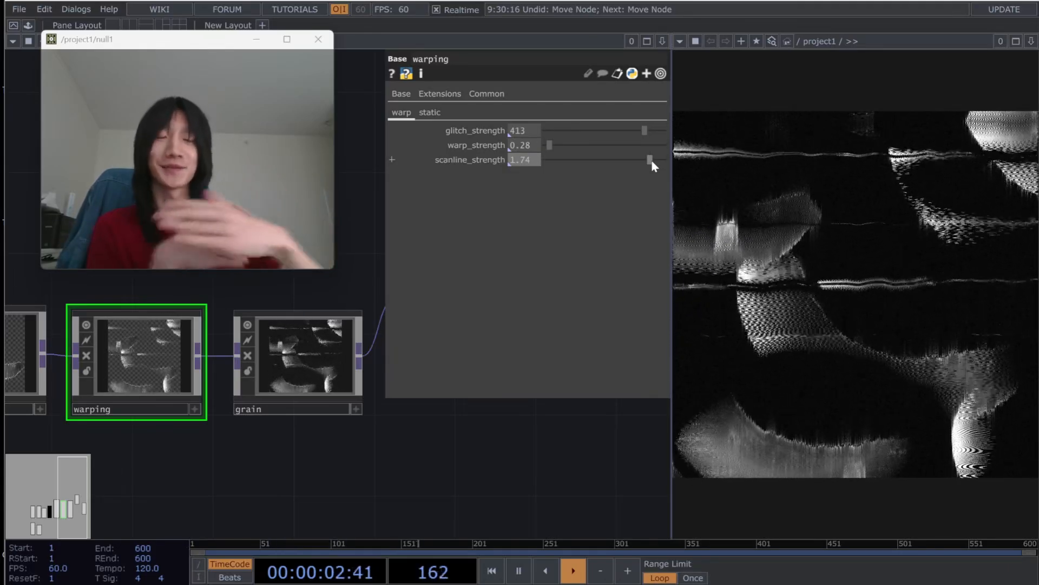
pyautogui.moveTo(652, 160); pyautogui.dragTo(556, 161)
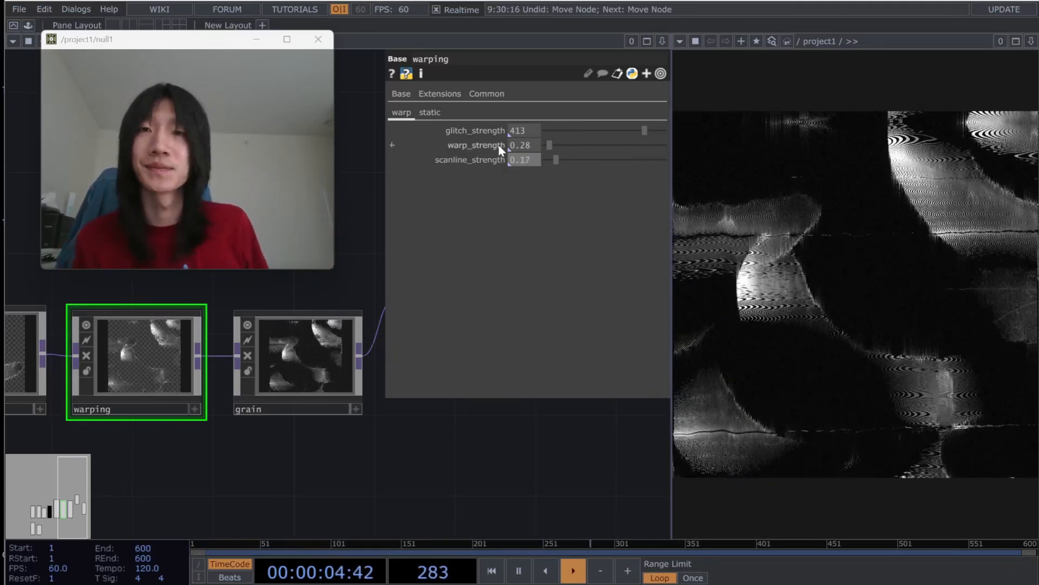
pyautogui.moveTo(644, 131); pyautogui.dragTo(575, 130)
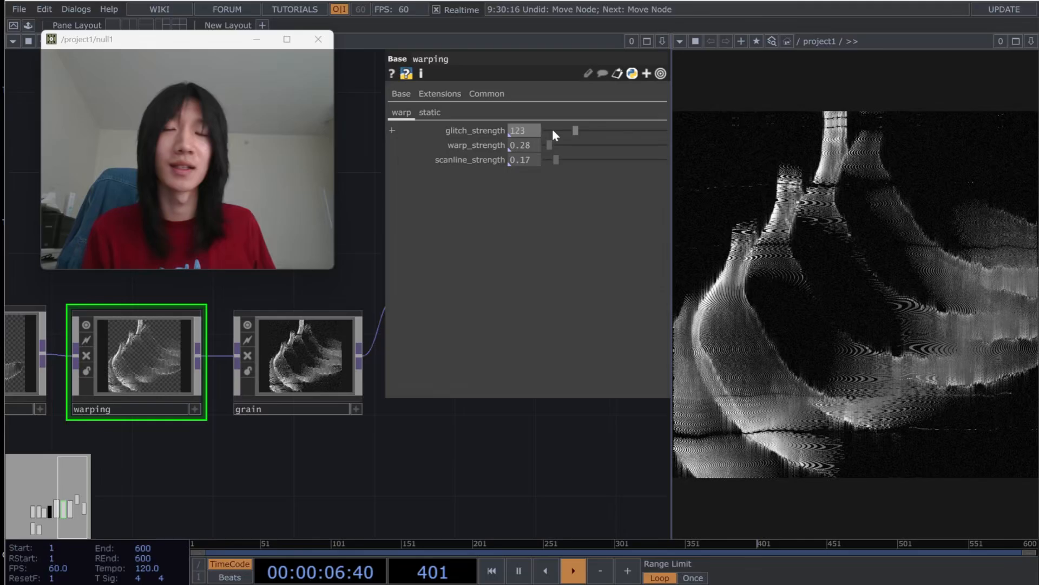
# - Set warping's static_glitch to 0.073, and reduce its glitch_strength, warp_strength to 0 and scanline_strength to 0.07
pyautogui.click(441, 114)
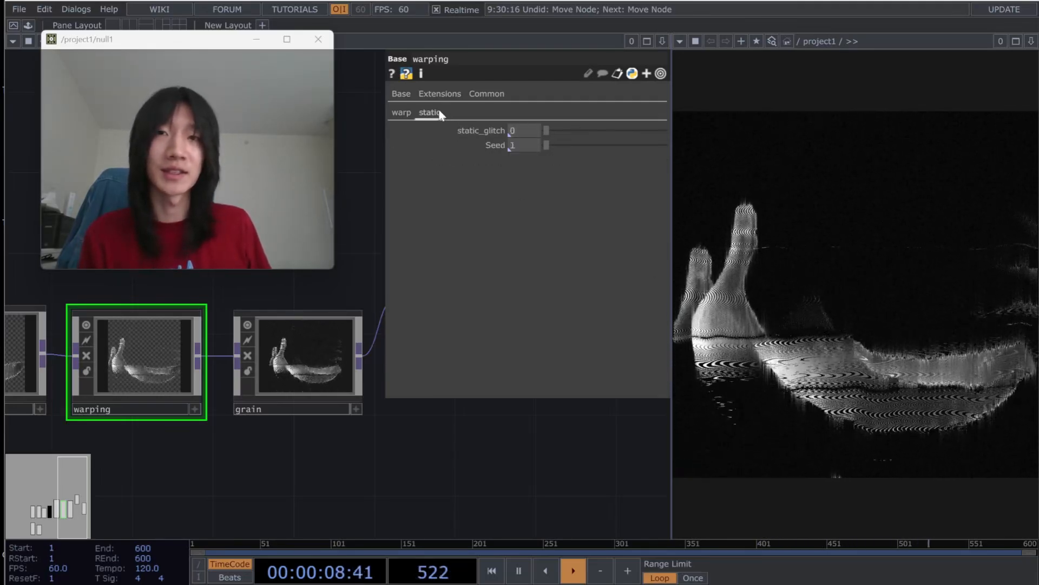
pyautogui.moveTo(554, 130)
pyautogui.mouseDown()
pyautogui.moveTo(544, 129)
pyautogui.moveTo(554, 130)
pyautogui.mouseUp()
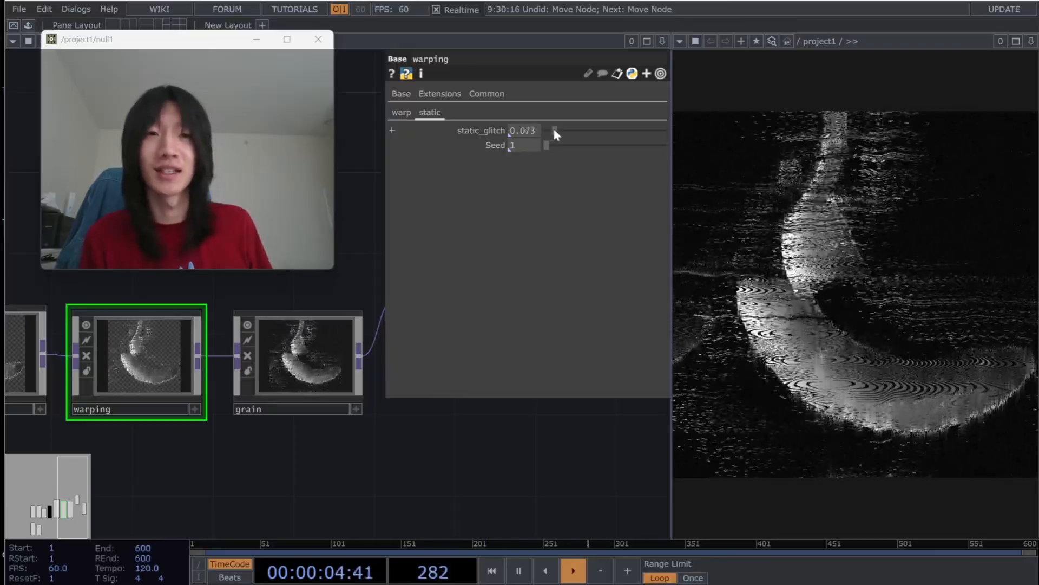
pyautogui.click(401, 112)
pyautogui.moveTo(553, 148)
pyautogui.mouseDown()
pyautogui.moveTo(548, 159)
pyautogui.moveTo(564, 129)
pyautogui.moveTo(555, 136)
pyautogui.mouseUp()
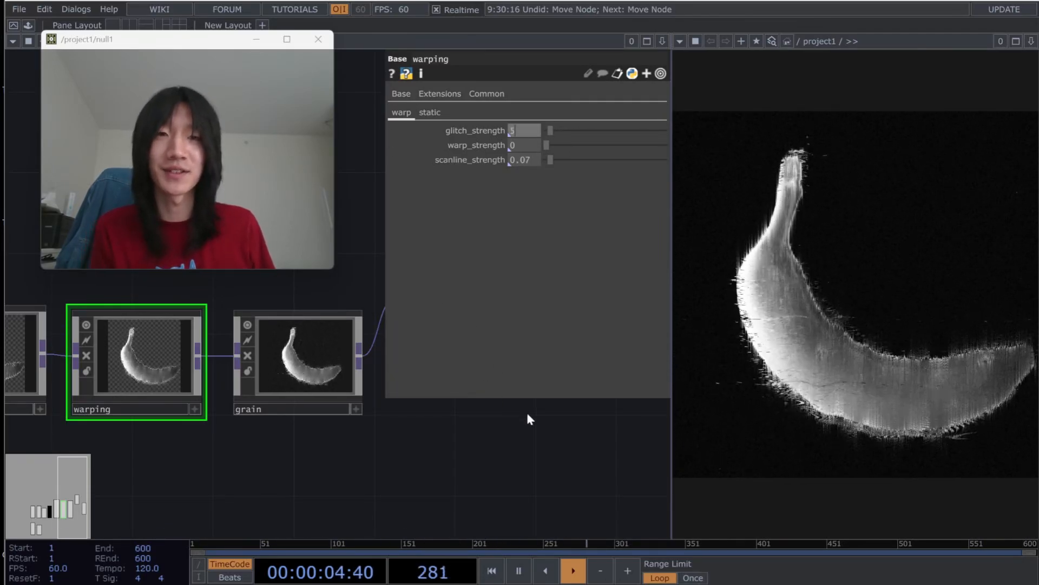
pyautogui.moveTo(550, 145); pyautogui.dragTo(555, 161)
# - Raise warping's static_glitch to 0.637 and lower it to 0.19
pyautogui.click(439, 114)
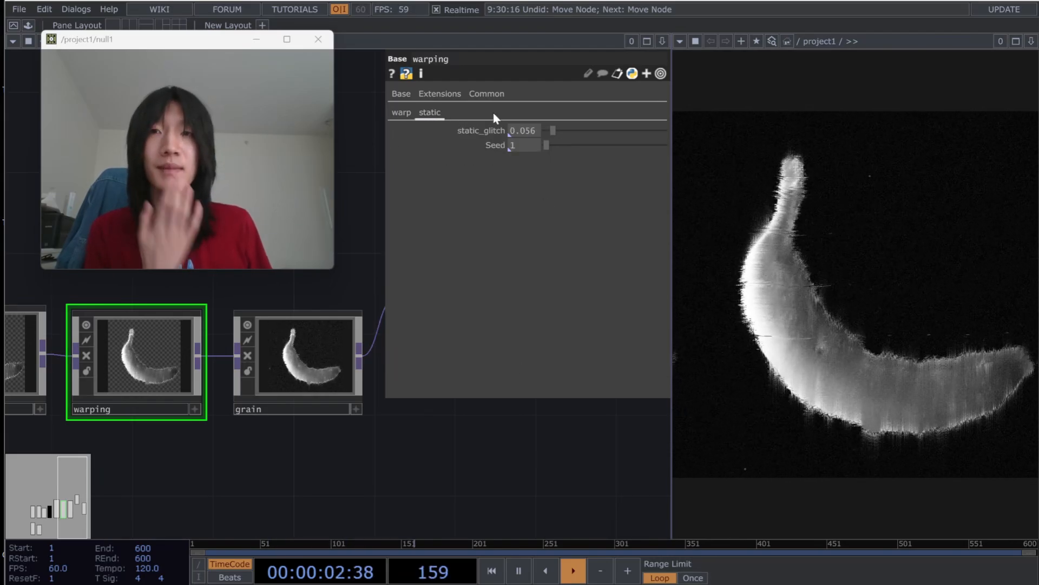
pyautogui.moveTo(567, 134); pyautogui.dragTo(601, 133)
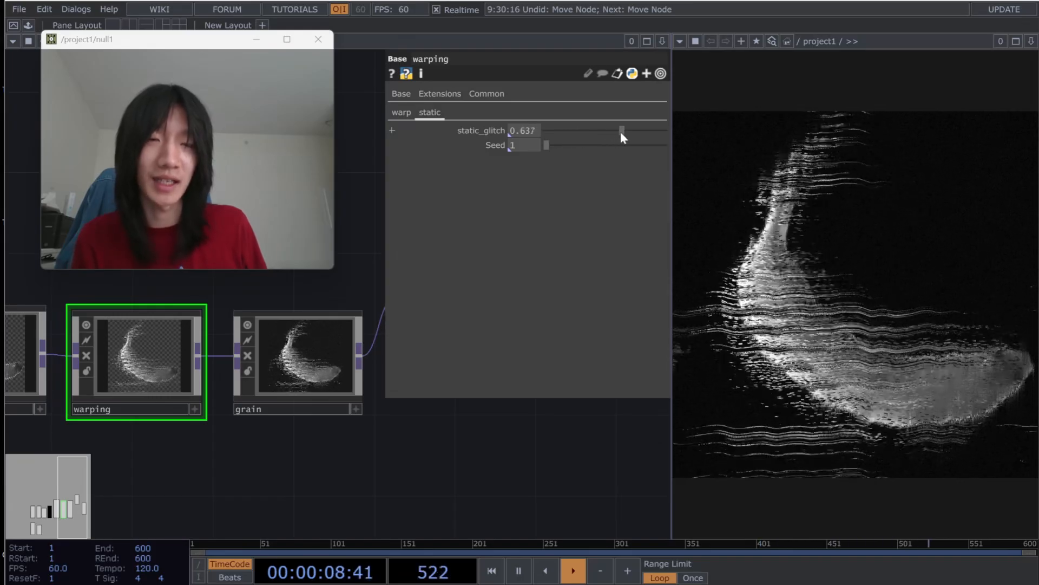
pyautogui.moveTo(632, 132); pyautogui.dragTo(568, 139)
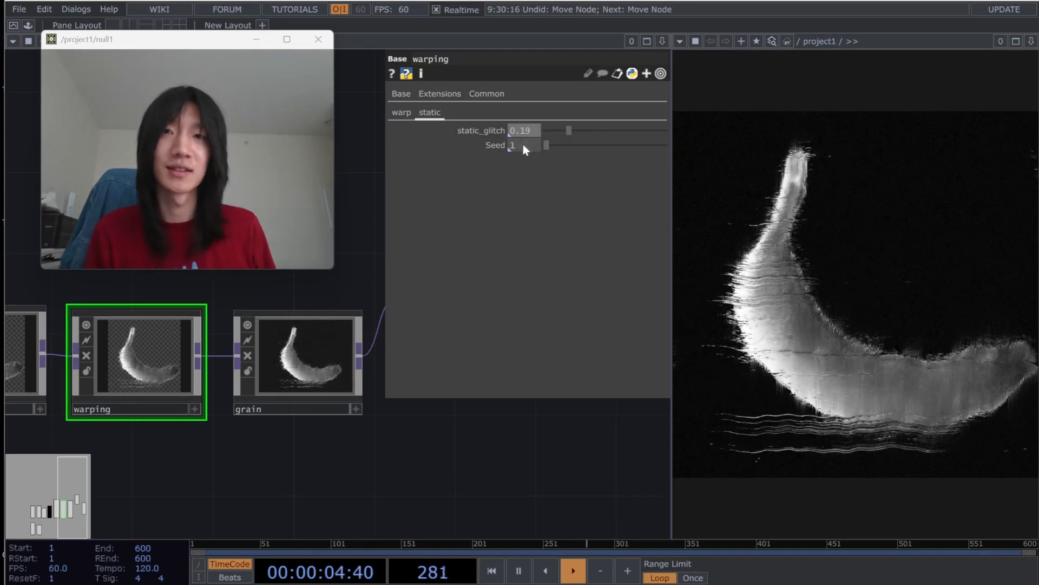
# - Animate warping's static Seed with the expression absTime.seconds
pyautogui.press('BackSpace')
pyautogui.write('absTime.seconds')
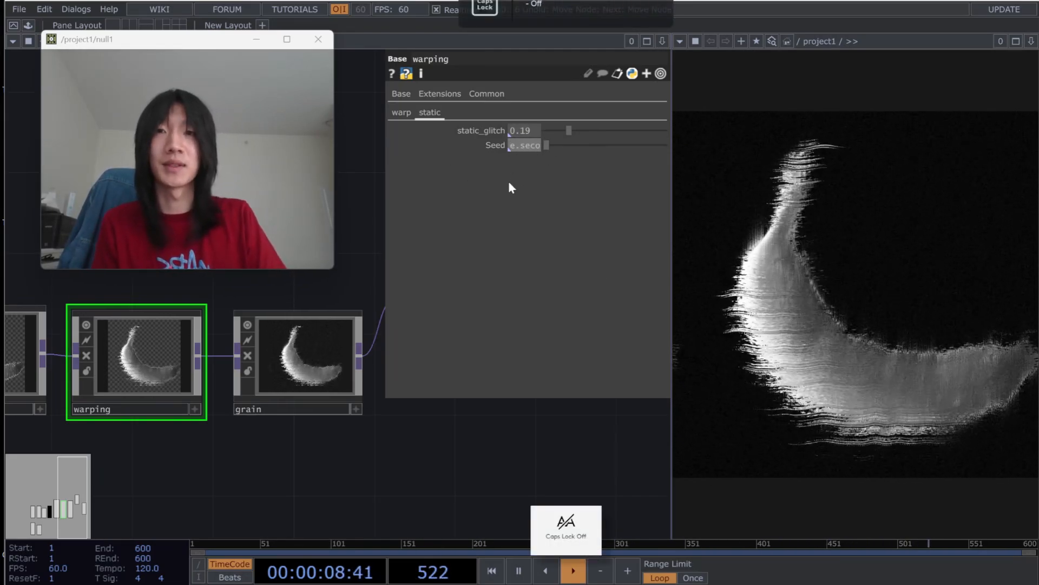
pyautogui.press('Return')
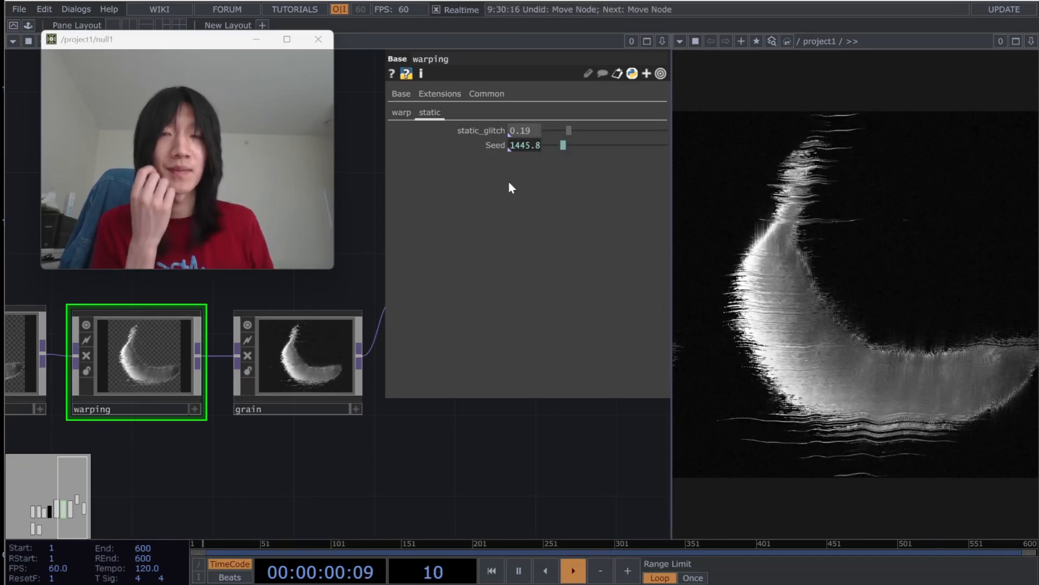
pyautogui.click(534, 142)
# - Set warping's static_glitch to 0.117, glitch_strength to 17, warp_strength to 0.22 and scanline_strength to 0.06
pyautogui.moveTo(565, 131); pyautogui.dragTo(559, 130)
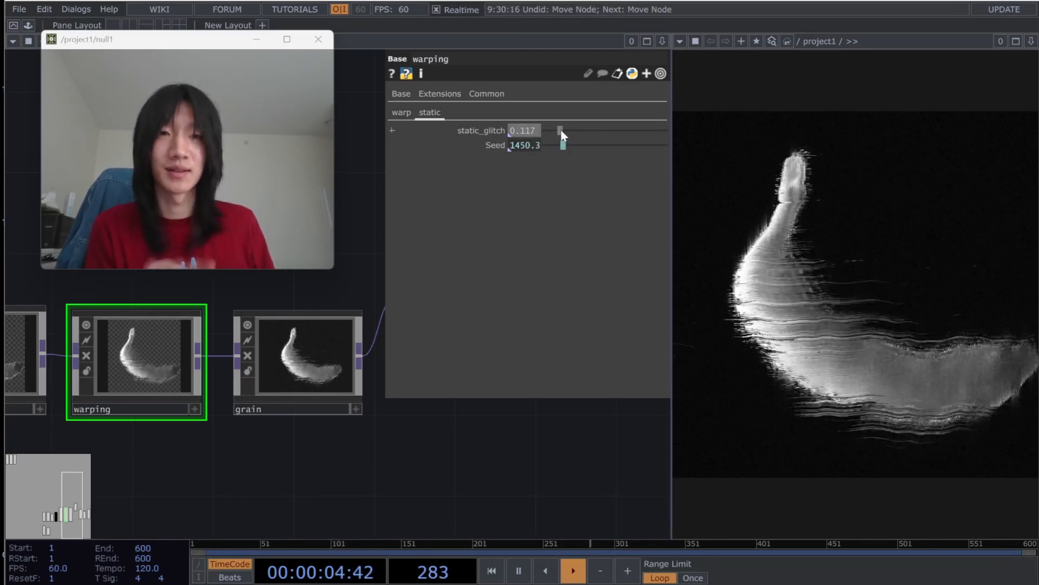
pyautogui.moveTo(553, 135)
pyautogui.mouseDown()
pyautogui.moveTo(596, 133)
pyautogui.moveTo(547, 147)
pyautogui.moveTo(551, 162)
pyautogui.moveTo(550, 148)
pyautogui.moveTo(644, 132)
pyautogui.moveTo(552, 140)
pyautogui.mouseUp()
pyautogui.moveTo(303, 449); pyautogui.dragTo(407, 474)
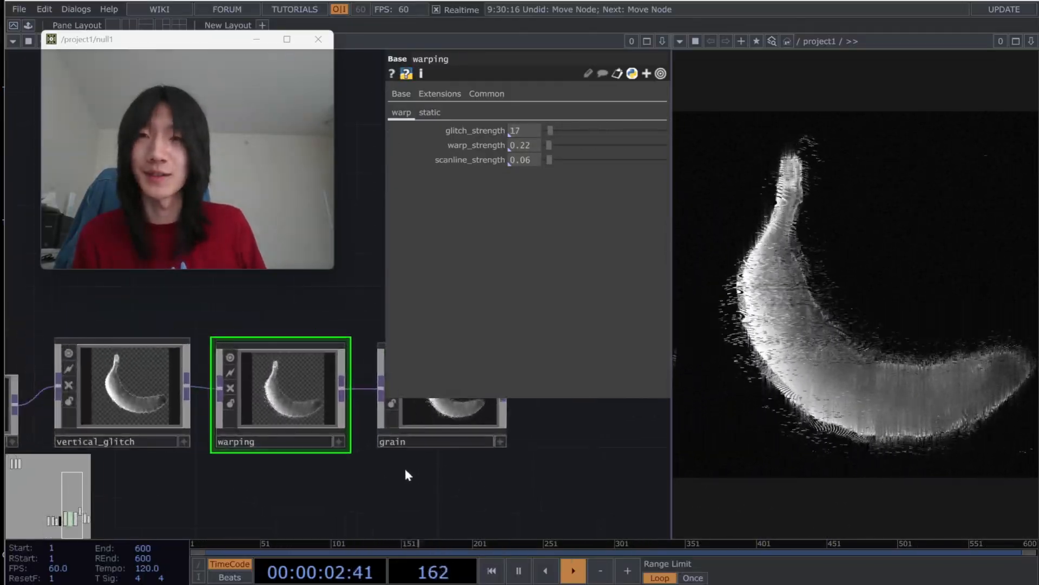
# - Open warping's internal network and examine the chain of displace operators leading to out1
pyautogui.doubleClick(291, 378)
pyautogui.moveTo(448, 476); pyautogui.dragTo(271, 446)
pyautogui.scroll(3, 314, 453)
pyautogui.moveTo(427, 428); pyautogui.dragTo(335, 457)
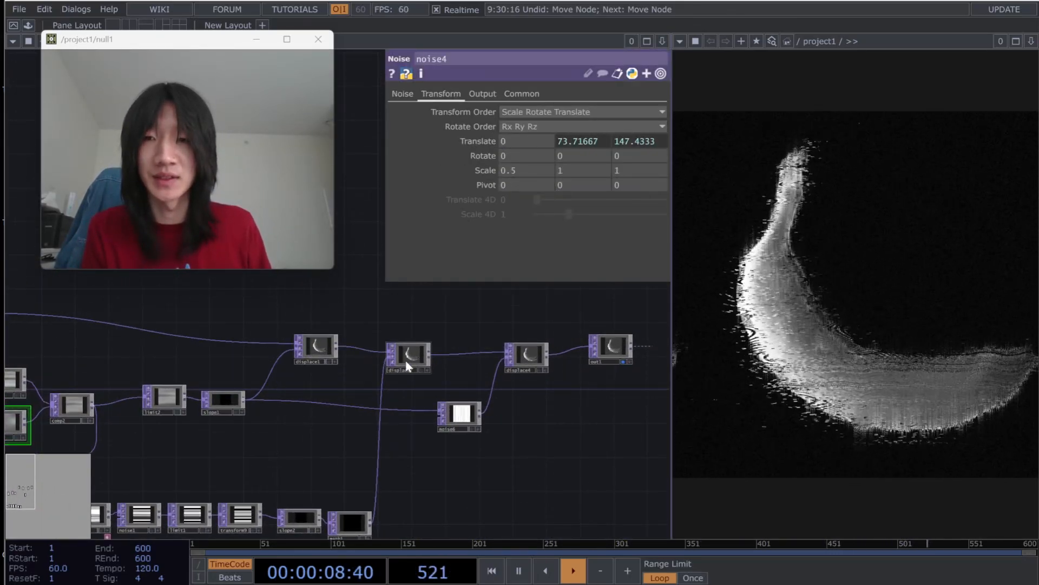
pyautogui.scroll(3, 415, 368)
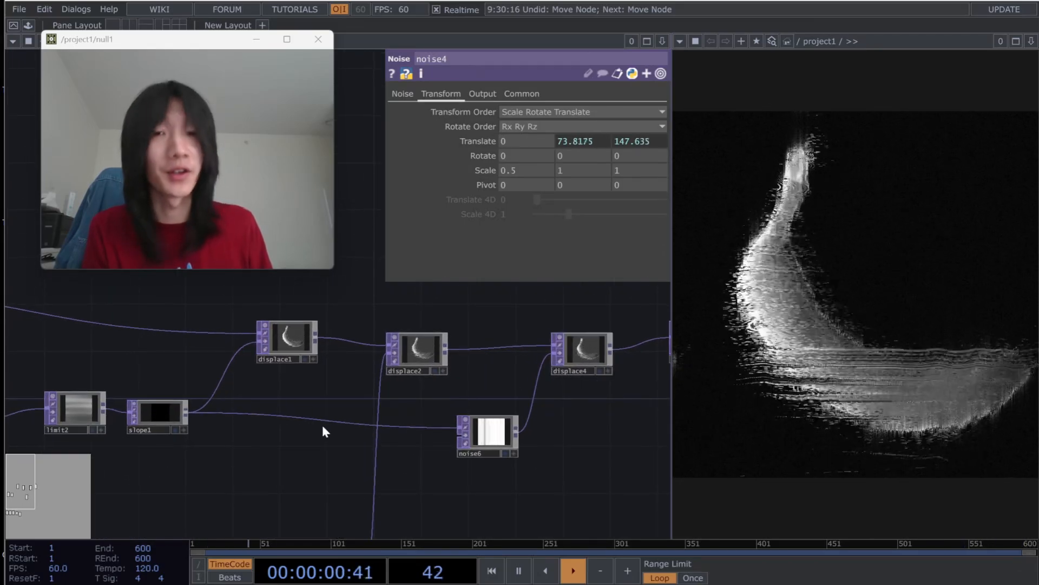
# - Review the Noise, Transform and Output settings of noise6, which feeds displace4
pyautogui.click(497, 443)
pyautogui.moveTo(411, 447); pyautogui.dragTo(330, 453)
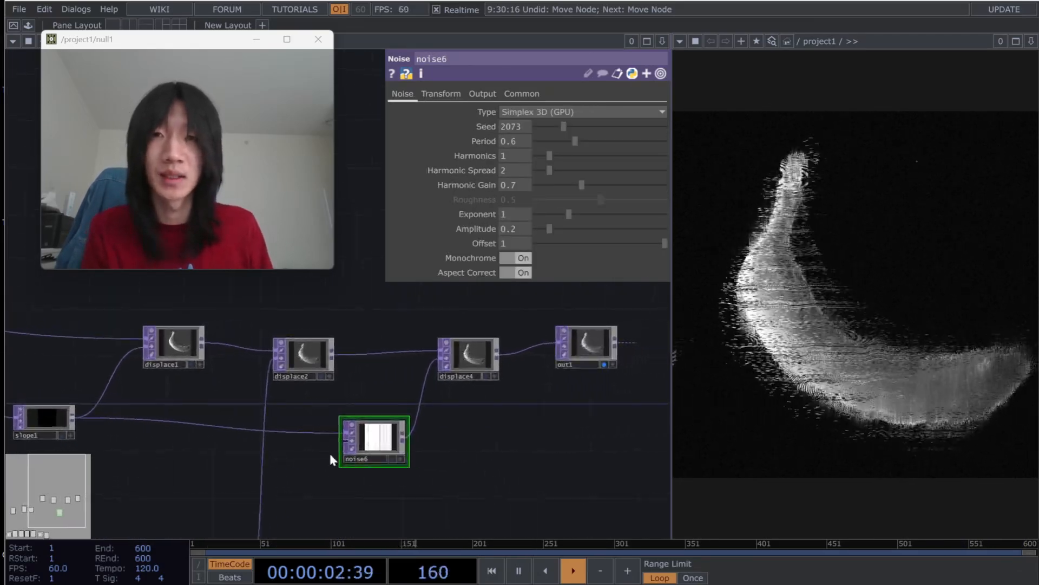
pyautogui.scroll(2, 329, 455)
pyautogui.scroll(5, 329, 455)
pyautogui.scroll(-10, 381, 435)
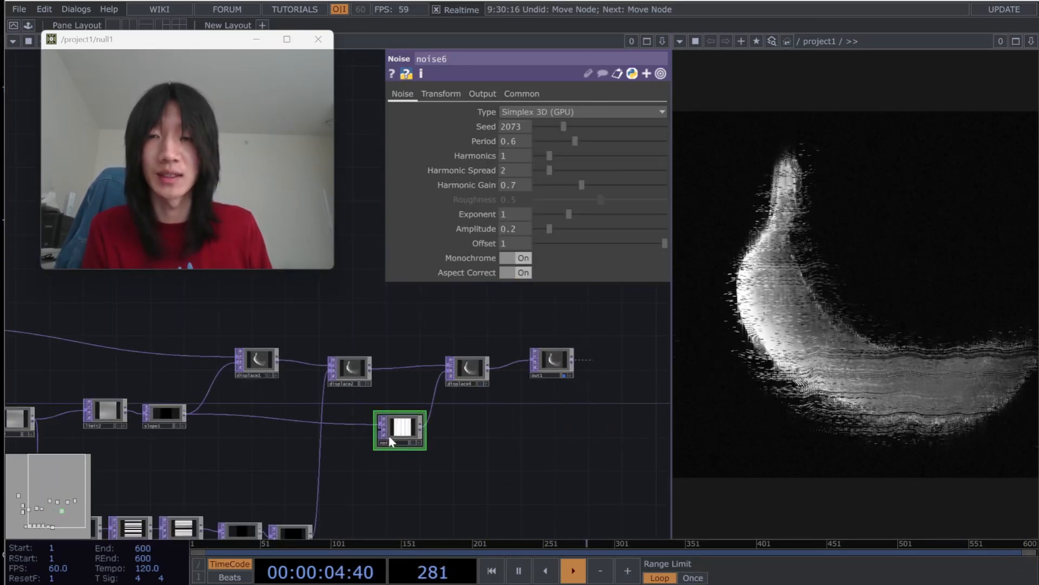
pyautogui.scroll(5, 424, 429)
pyautogui.click(441, 93)
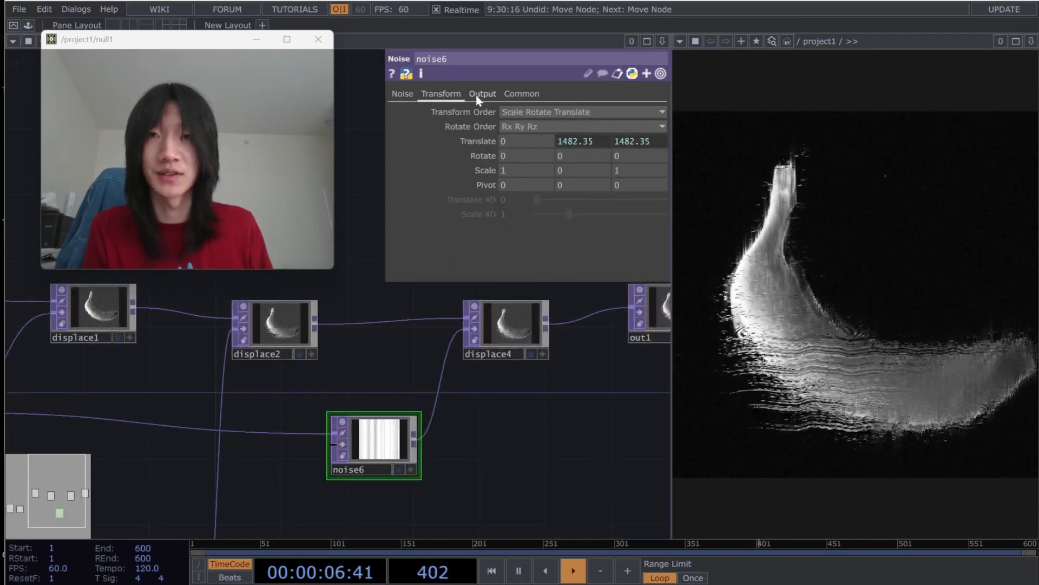
pyautogui.click(478, 94)
pyautogui.moveTo(150, 474); pyautogui.dragTo(441, 413)
pyautogui.scroll(-5, 442, 414)
pyautogui.moveTo(438, 454); pyautogui.dragTo(284, 429)
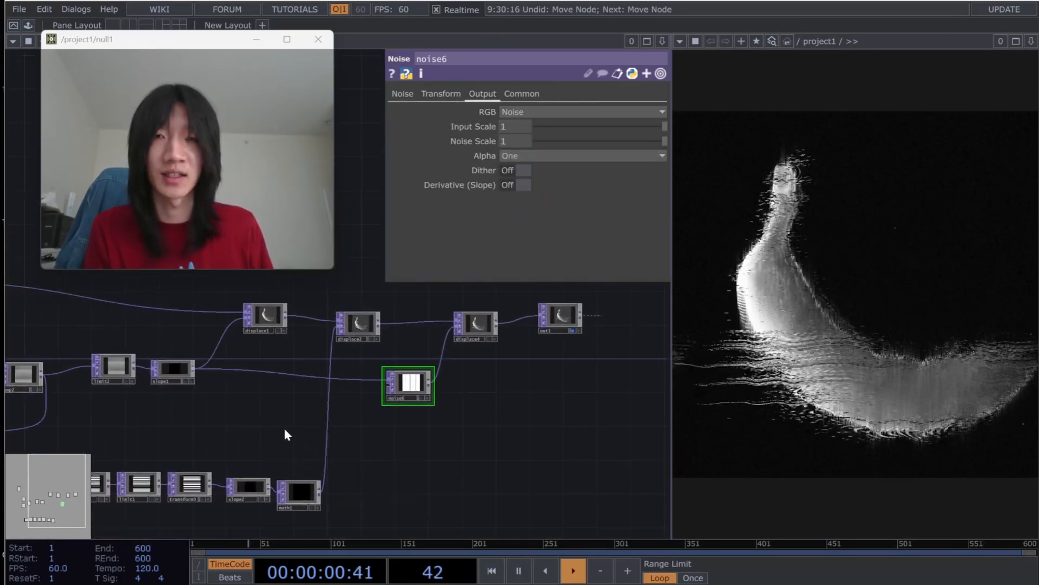
pyautogui.scroll(4, 406, 400)
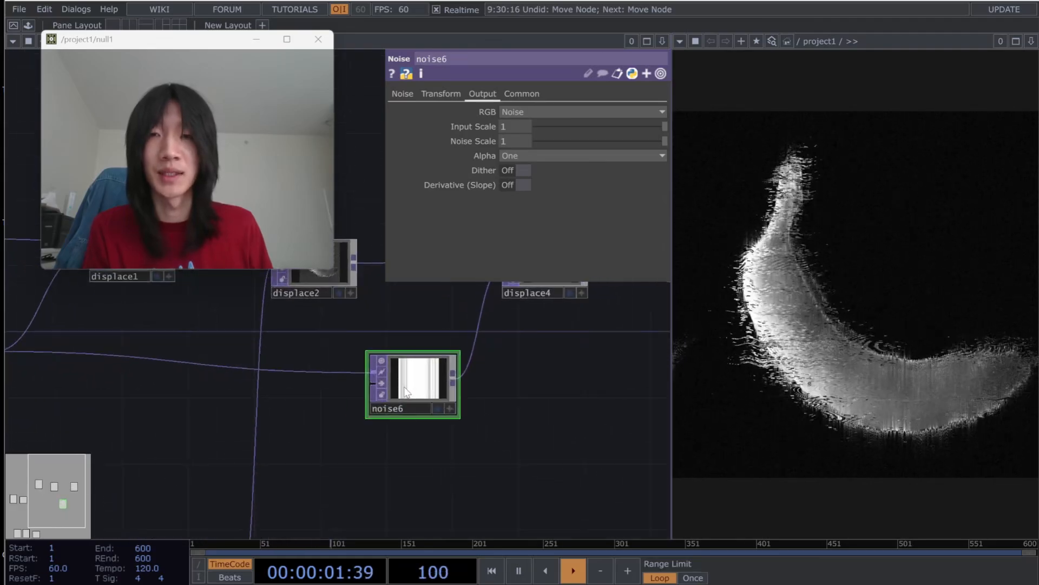
# - Try an Amplitude of 2 on noise6 and undo the change
pyautogui.click(407, 93)
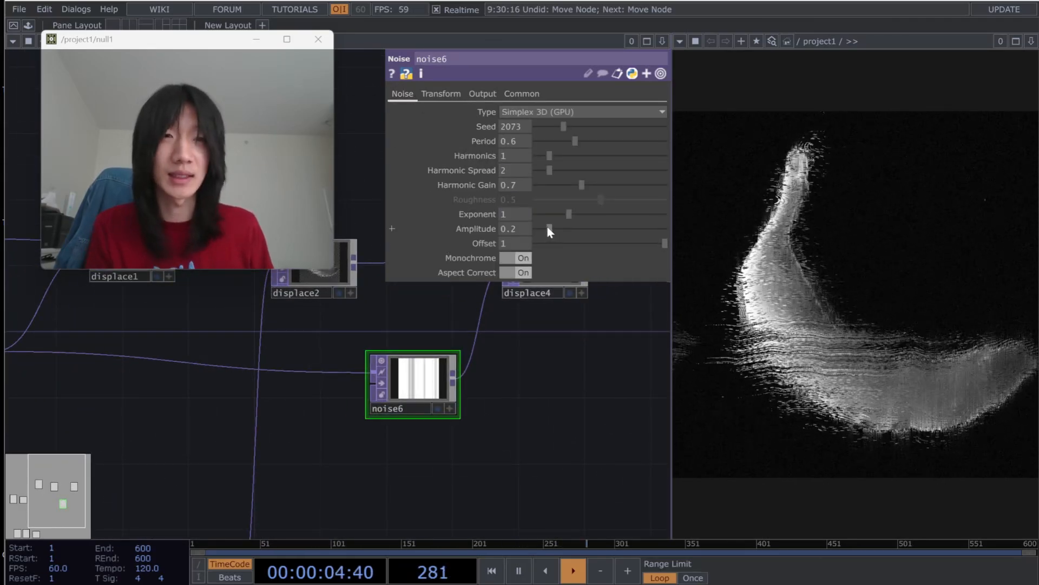
pyautogui.moveTo(550, 229); pyautogui.dragTo(695, 228)
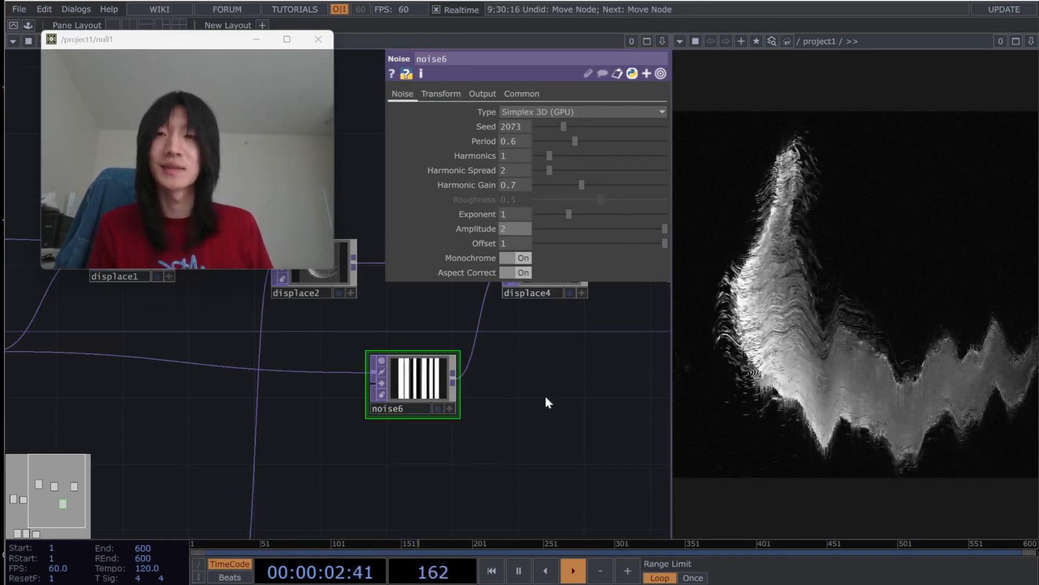
pyautogui.hotkey('ctrl', 'z')
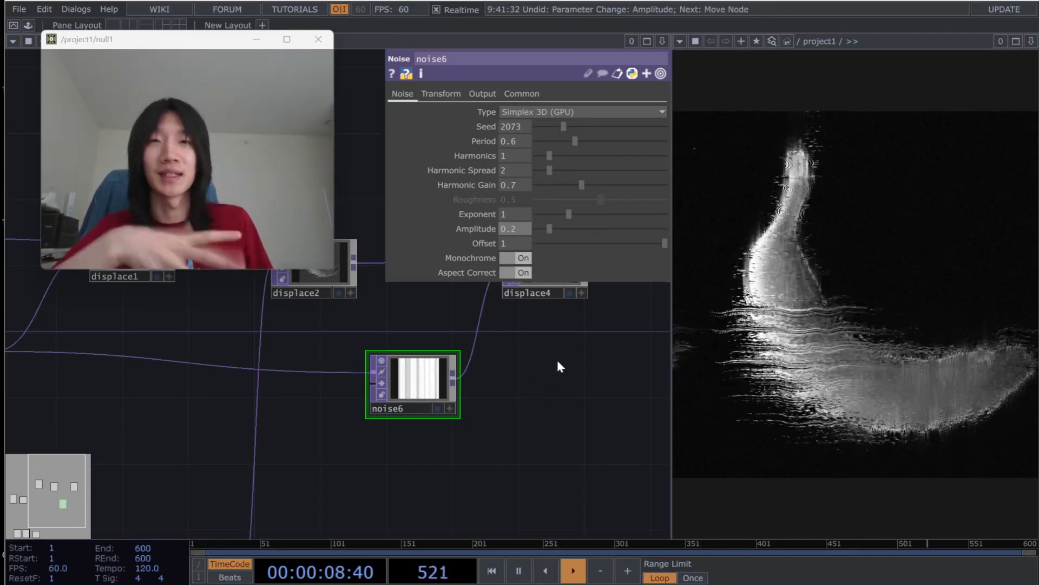
# - Trace the connections back from noise6 and examine the settings of displace1
pyautogui.moveTo(556, 394); pyautogui.dragTo(451, 421)
pyautogui.moveTo(143, 419); pyautogui.dragTo(362, 303)
pyautogui.scroll(-1, 381, 430)
pyautogui.moveTo(381, 429); pyautogui.dragTo(466, 378)
pyautogui.scroll(-2, 264, 389)
pyautogui.moveTo(265, 388); pyautogui.dragTo(528, 425)
pyautogui.moveTo(595, 309); pyautogui.dragTo(272, 399)
pyautogui.click(279, 359)
pyautogui.moveTo(351, 408); pyautogui.dragTo(439, 338)
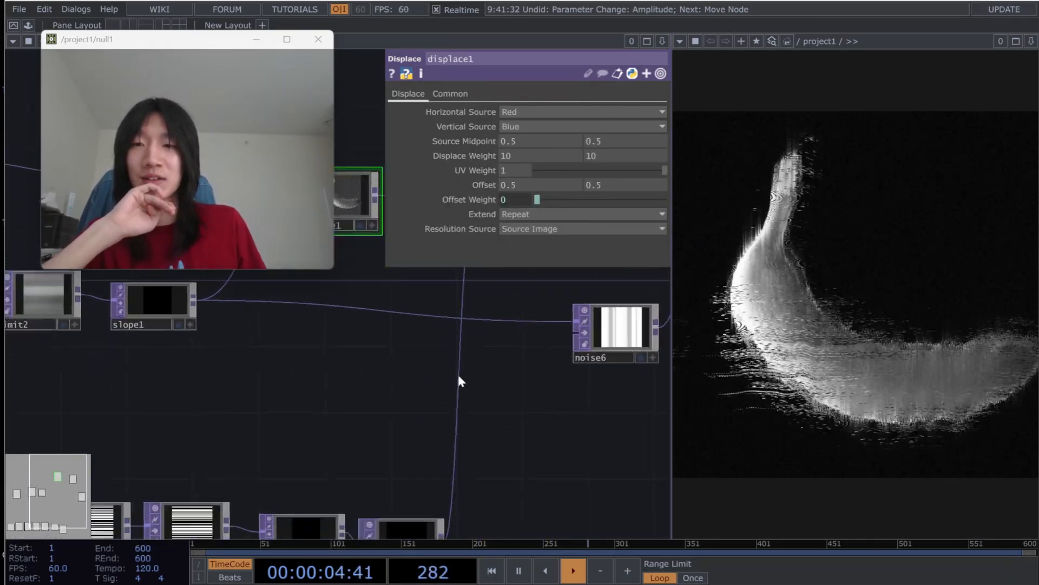
# - Examine the chain from ramp1 to math1, reviewing the settings of limit1, transform9 and slope2
pyautogui.scroll(-3, 486, 392)
pyautogui.moveTo(423, 419); pyautogui.dragTo(552, 371)
pyautogui.click(329, 431)
pyautogui.scroll(4, 266, 443)
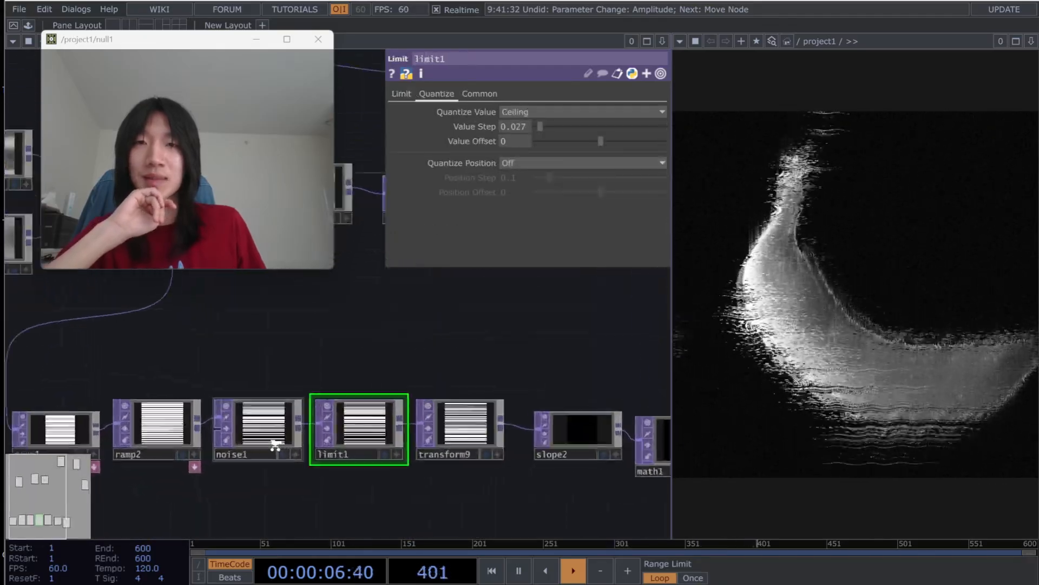
pyautogui.moveTo(314, 340); pyautogui.dragTo(344, 380)
pyautogui.click(406, 410)
pyautogui.click(462, 454)
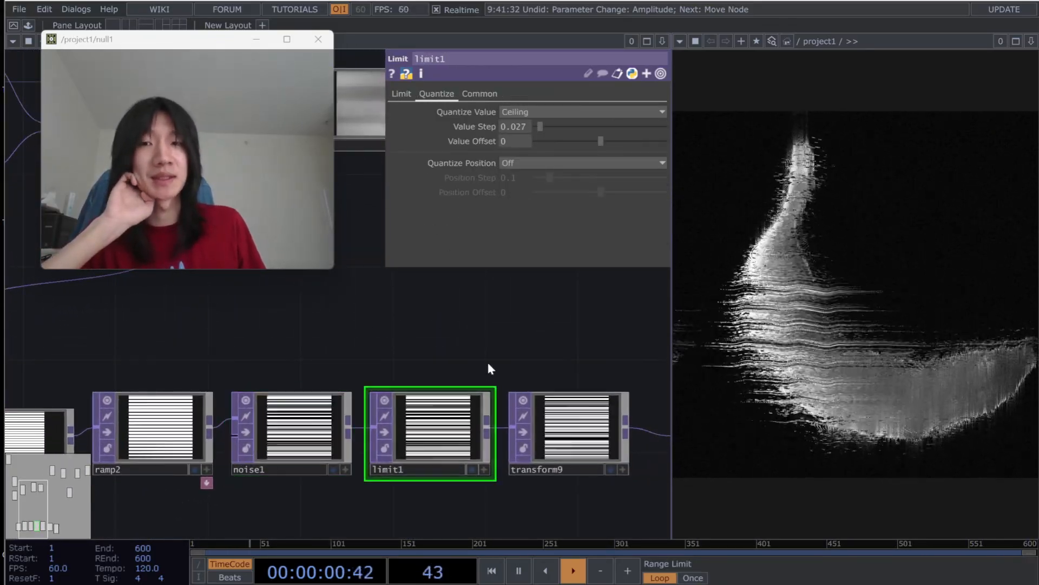
pyautogui.moveTo(486, 359); pyautogui.dragTo(326, 383)
pyautogui.click(409, 458)
pyautogui.moveTo(497, 389); pyautogui.dragTo(349, 389)
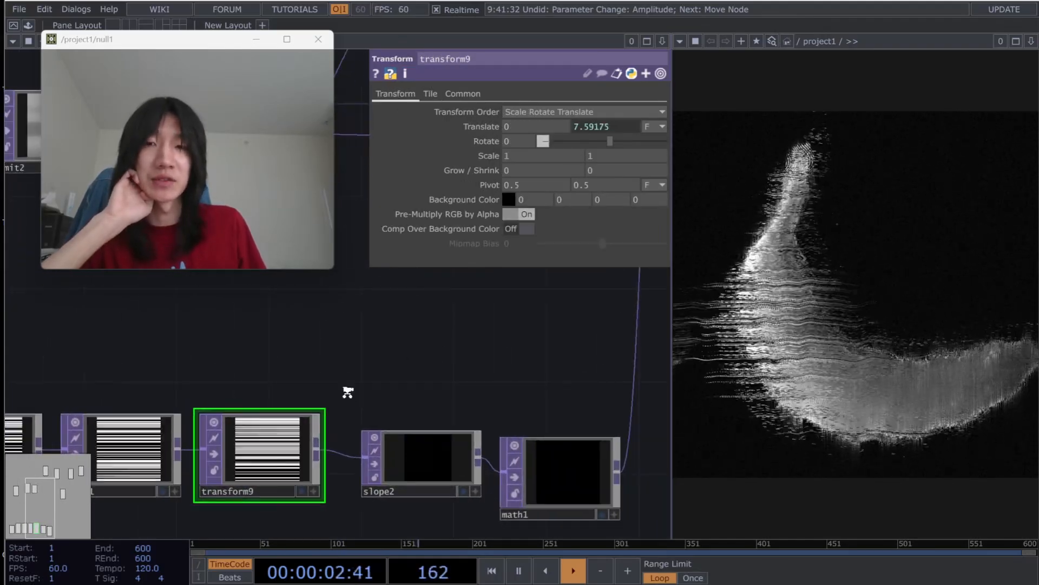
pyautogui.scroll(-2, 348, 390)
pyautogui.click(412, 441)
pyautogui.scroll(-1, 395, 351)
pyautogui.moveTo(388, 355); pyautogui.dragTo(498, 363)
pyautogui.scroll(-1, 362, 416)
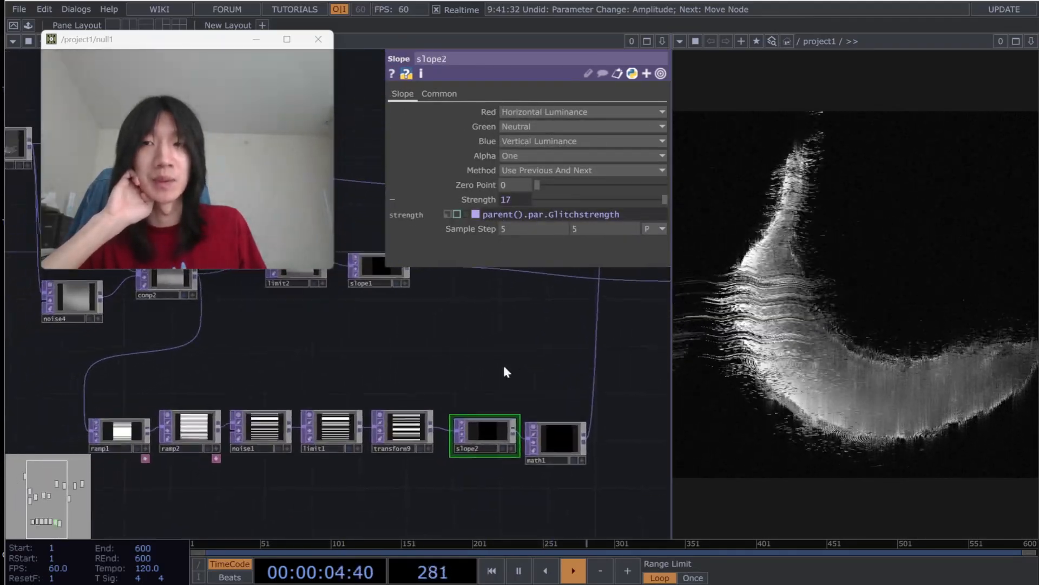
# - Try Ceiling for limit1's Quantize Position, return it to Off, and set the Value Step to 0.031
pyautogui.click(350, 433)
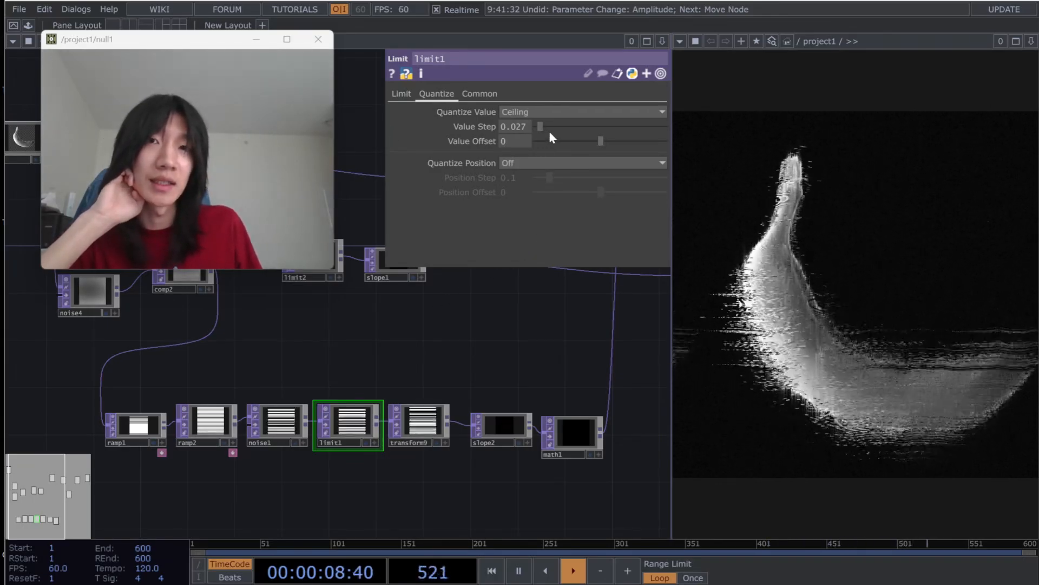
pyautogui.click(544, 165)
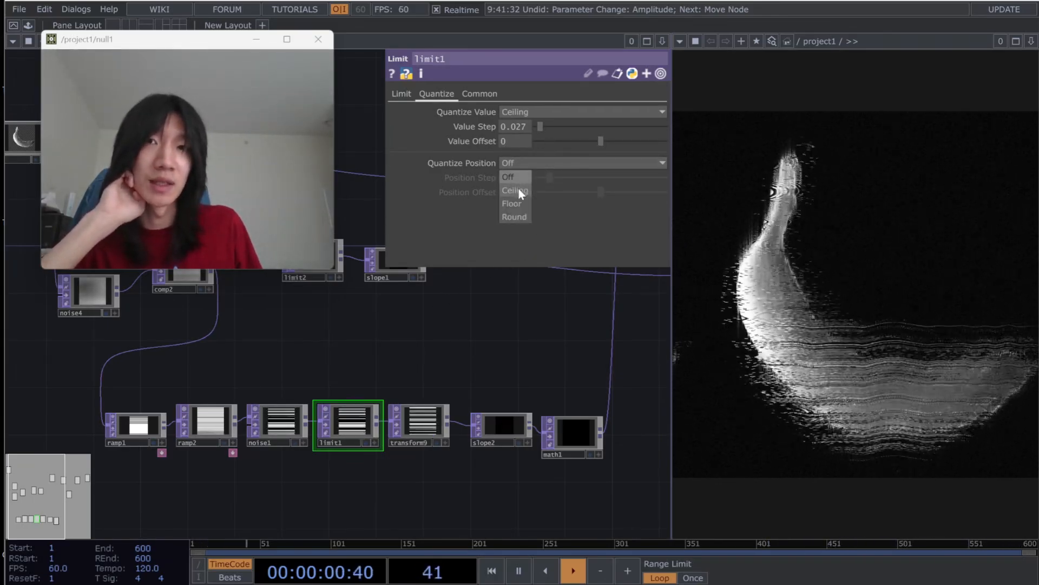
pyautogui.click(518, 187)
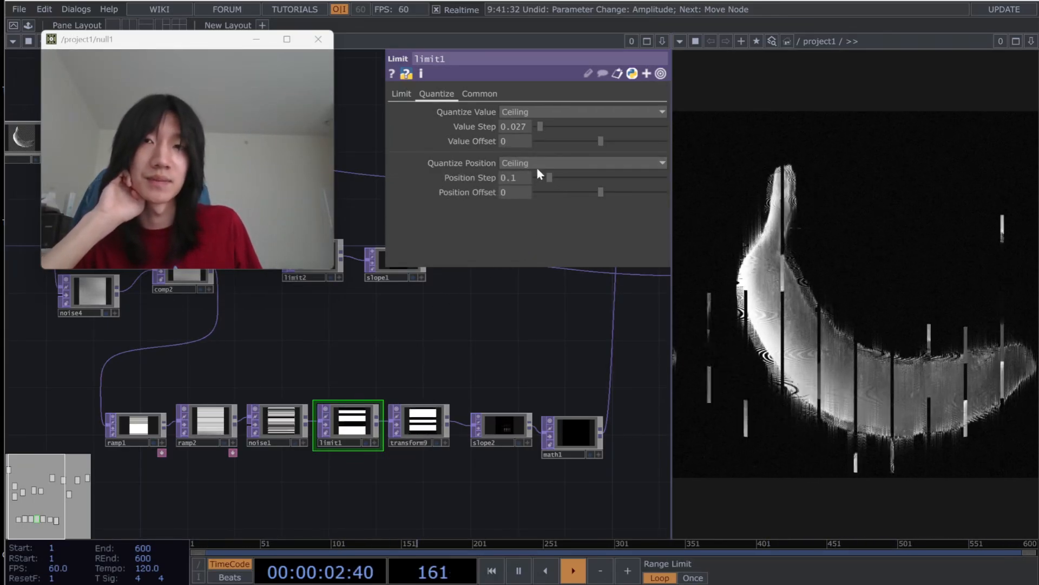
pyautogui.click(518, 177)
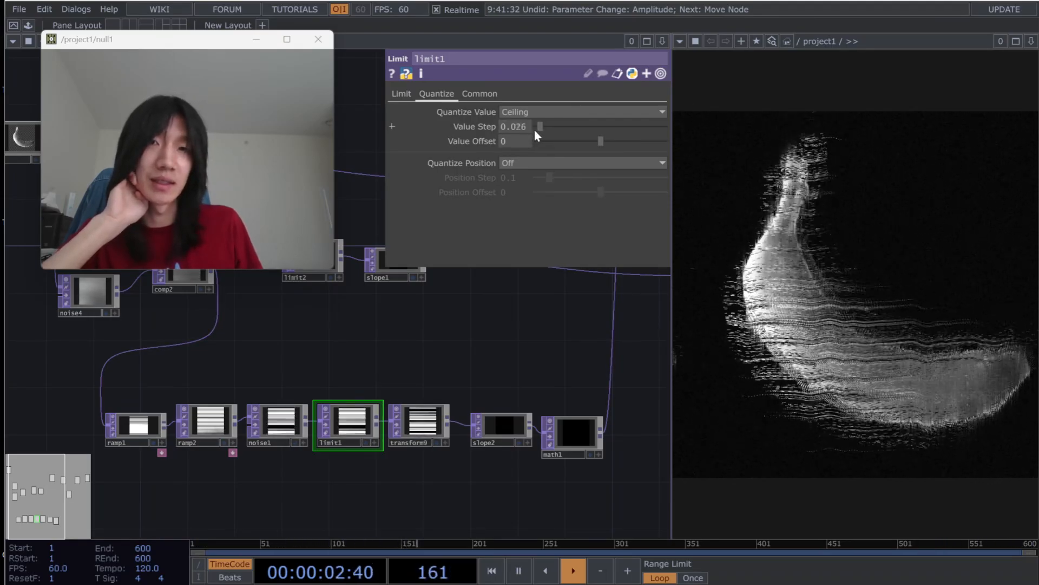
pyautogui.moveTo(538, 131); pyautogui.dragTo(558, 126)
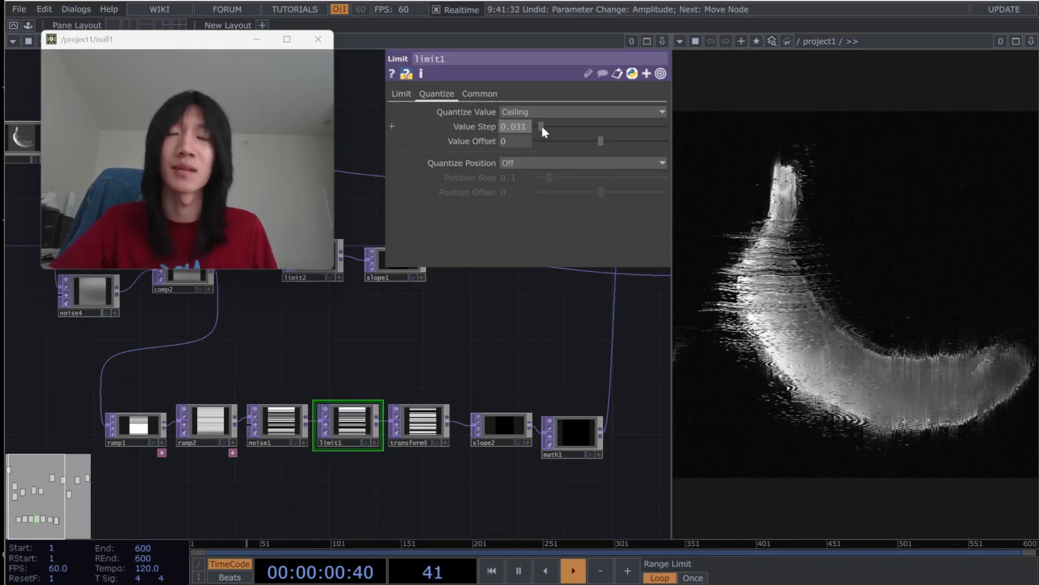
# - Return from warping's internal network to its parent network and set warping's static_glitch to 0.039
pyautogui.scroll(-2, 482, 331)
pyautogui.moveTo(503, 331); pyautogui.dragTo(293, 401)
pyautogui.scroll(-1, 331, 378)
pyautogui.moveTo(353, 342); pyautogui.dragTo(188, 421)
pyautogui.scroll(1, 311, 405)
pyautogui.scroll(1, 186, 422)
pyautogui.moveTo(510, 432); pyautogui.dragTo(573, 442)
pyautogui.press('u')
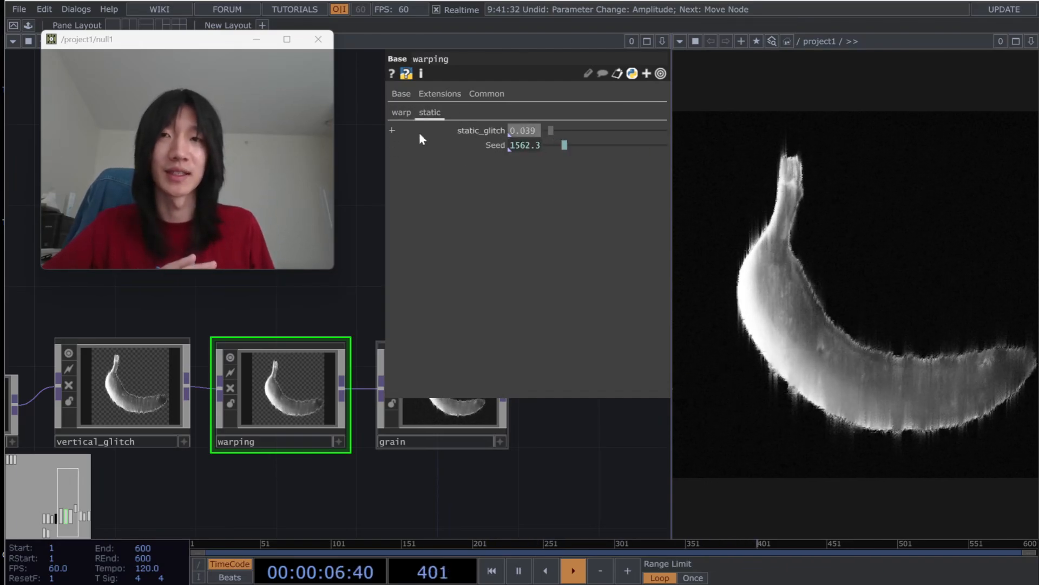
# - Set warping's glitch_strength to 106, adjust its scanline_strength and set static_glitch to 0.022
pyautogui.click(402, 112)
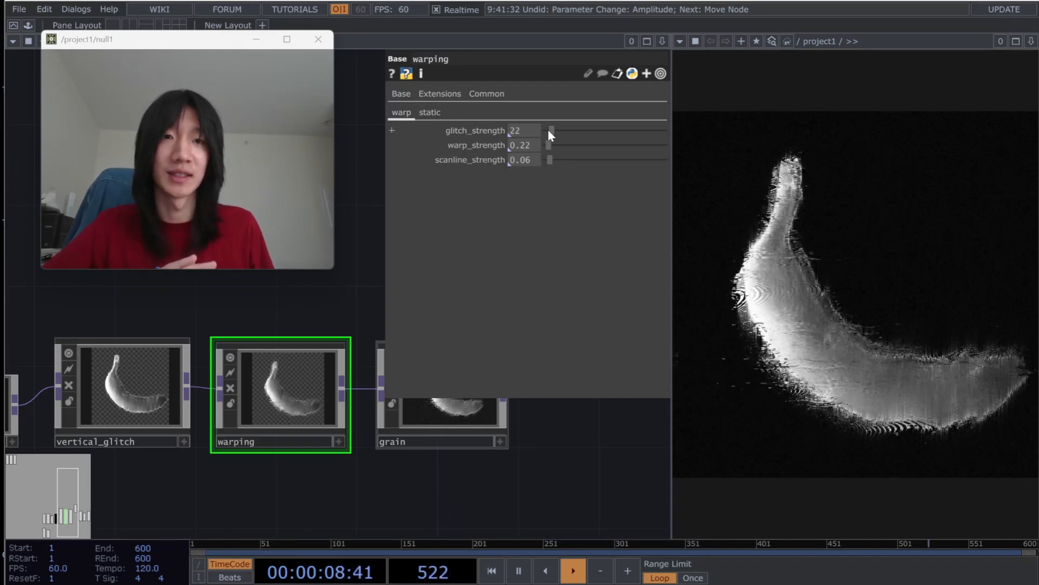
pyautogui.moveTo(550, 130); pyautogui.dragTo(542, 132)
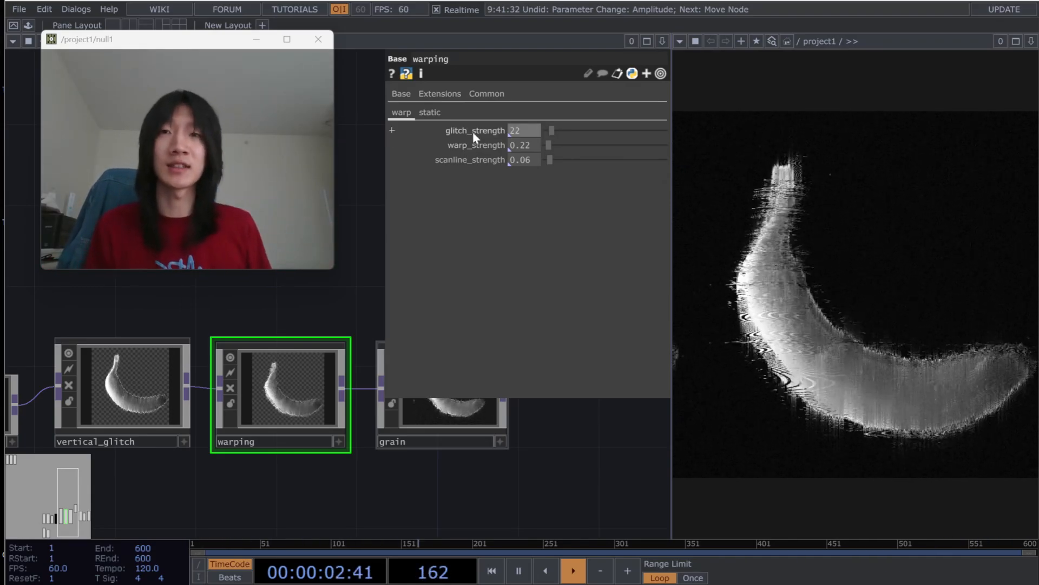
pyautogui.moveTo(473, 133)
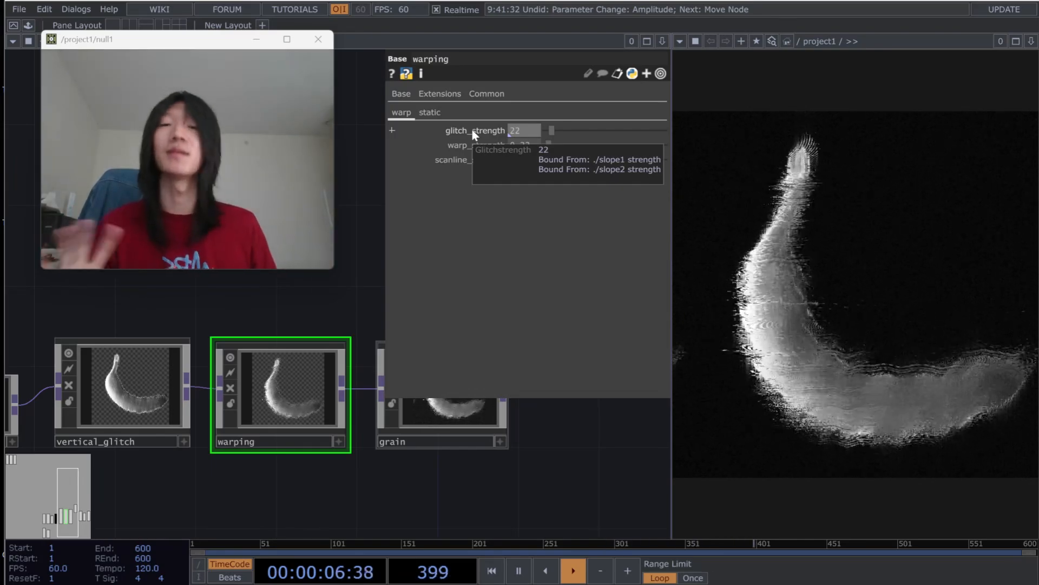
pyautogui.moveTo(506, 135)
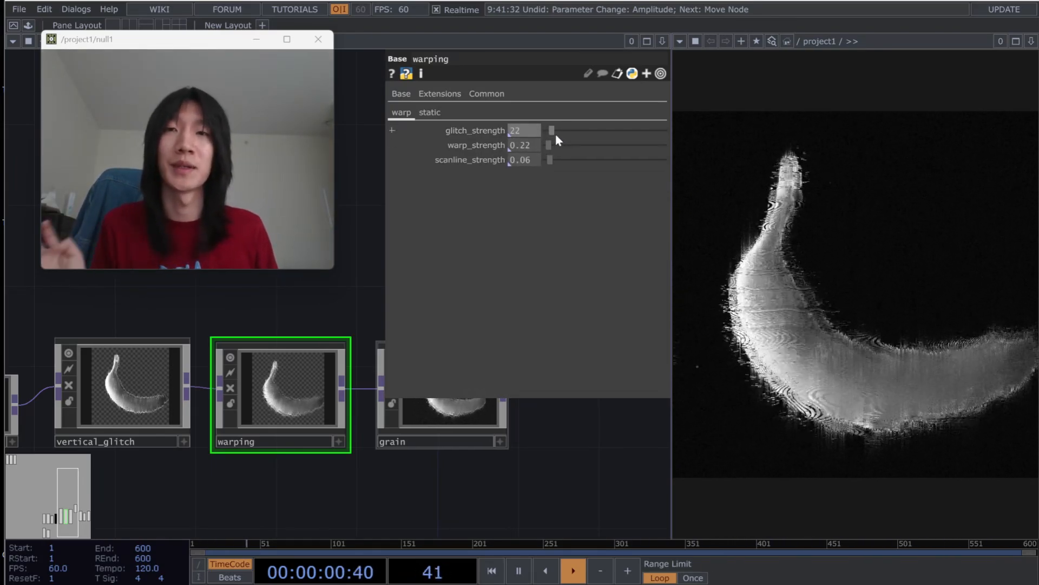
pyautogui.moveTo(554, 135); pyautogui.dragTo(573, 134)
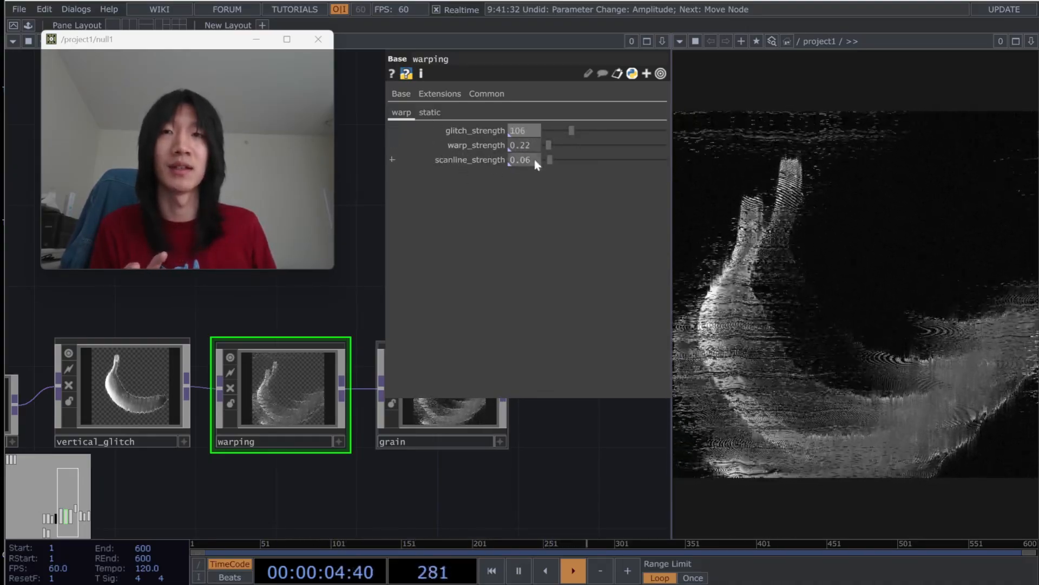
pyautogui.moveTo(552, 164); pyautogui.dragTo(548, 161)
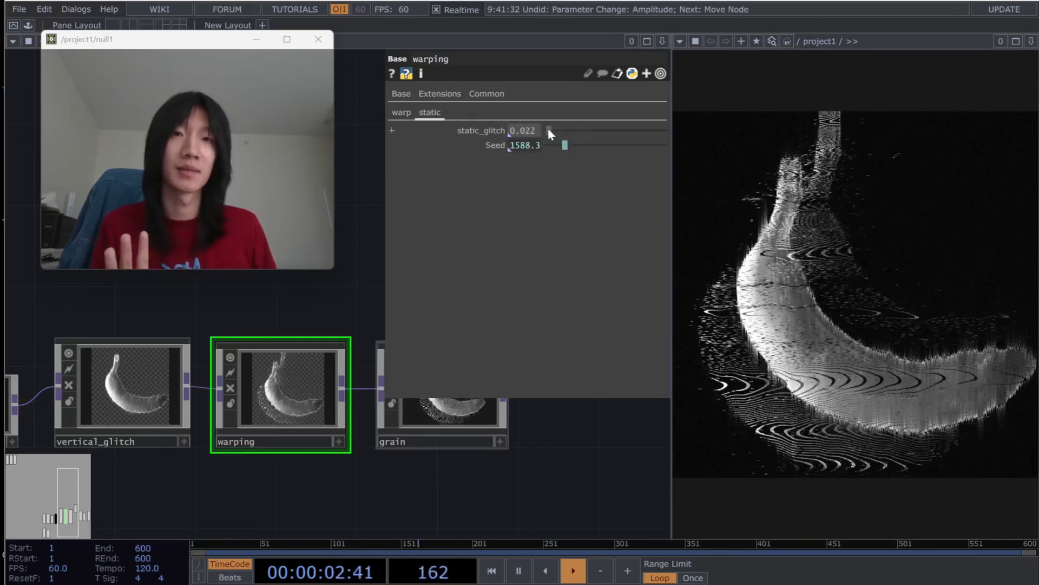
# - Select the grain component and set its atrifact_reducer to 0.031
pyautogui.moveTo(362, 321); pyautogui.dragTo(222, 359)
pyautogui.moveTo(316, 367); pyautogui.dragTo(337, 324)
pyautogui.scroll(-3, 304, 412)
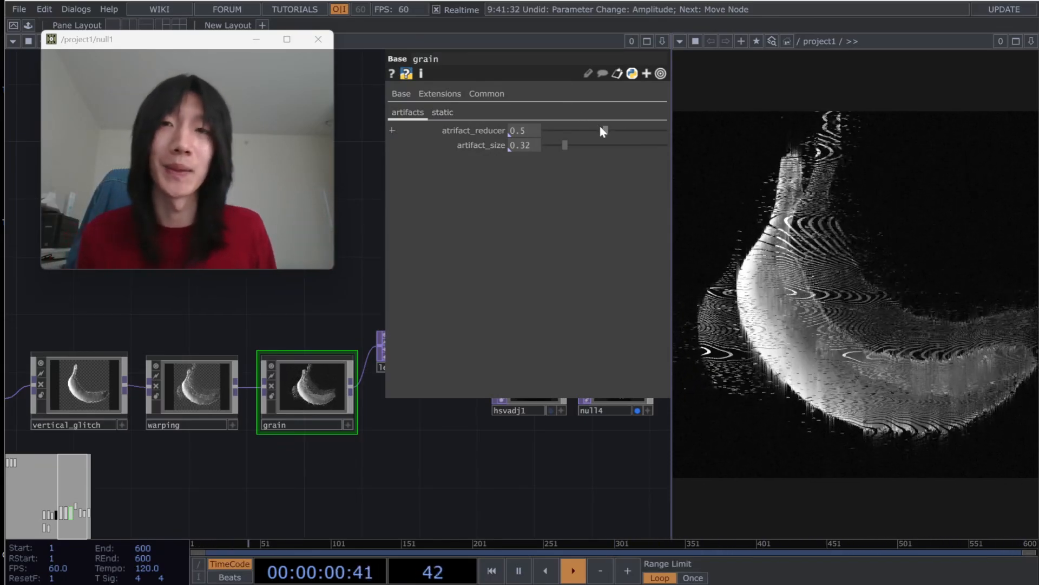
pyautogui.scroll(3, 279, 290)
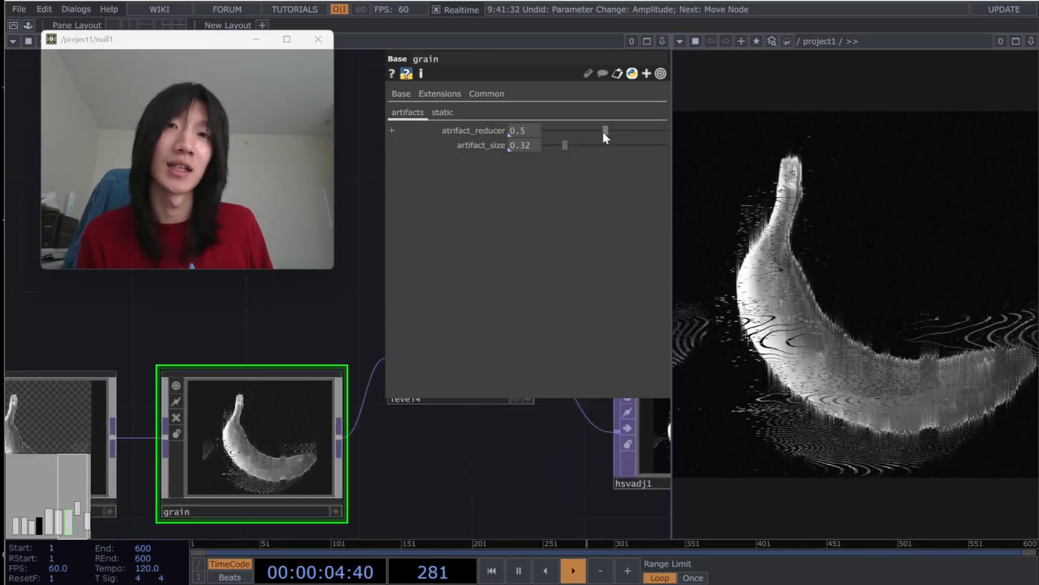
pyautogui.moveTo(605, 131); pyautogui.dragTo(549, 134)
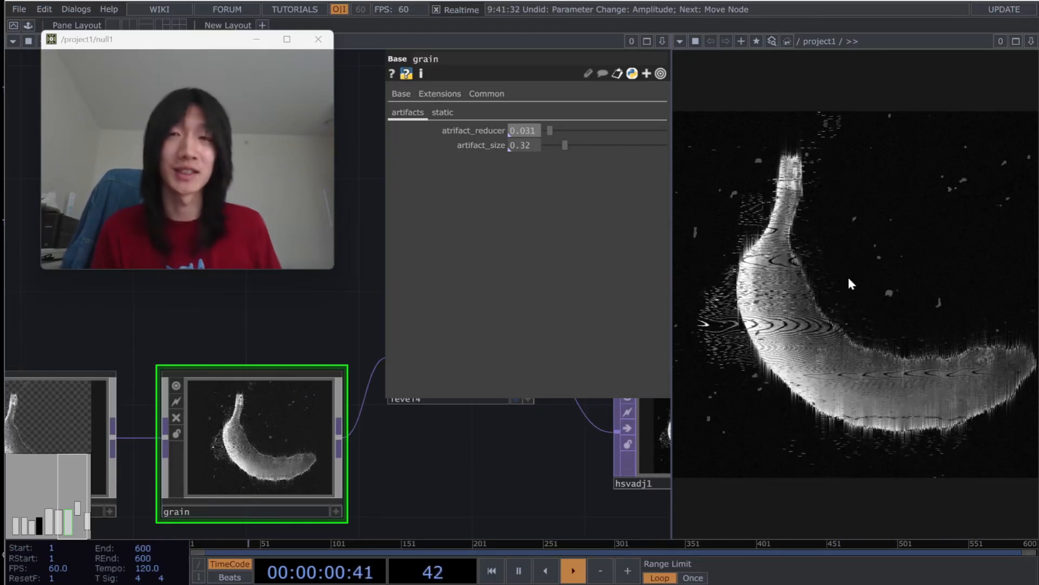
# - Set grain's atrifact_reducer to 0.5 and its artifact_size to 0.94
pyautogui.moveTo(565, 145); pyautogui.dragTo(596, 128)
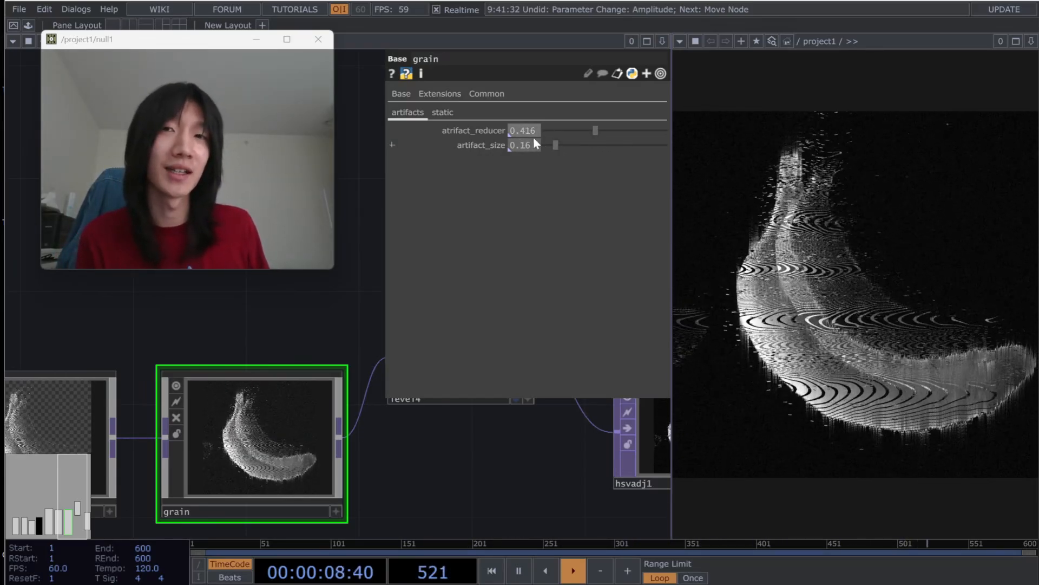
pyautogui.write('5')
pyautogui.press('Return')
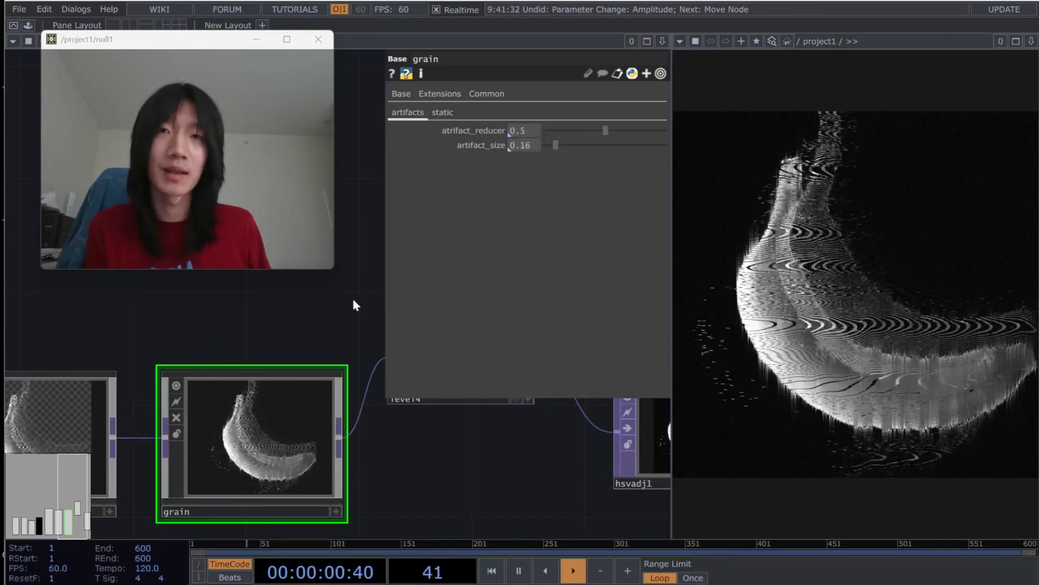
pyautogui.moveTo(560, 149); pyautogui.dragTo(602, 150)
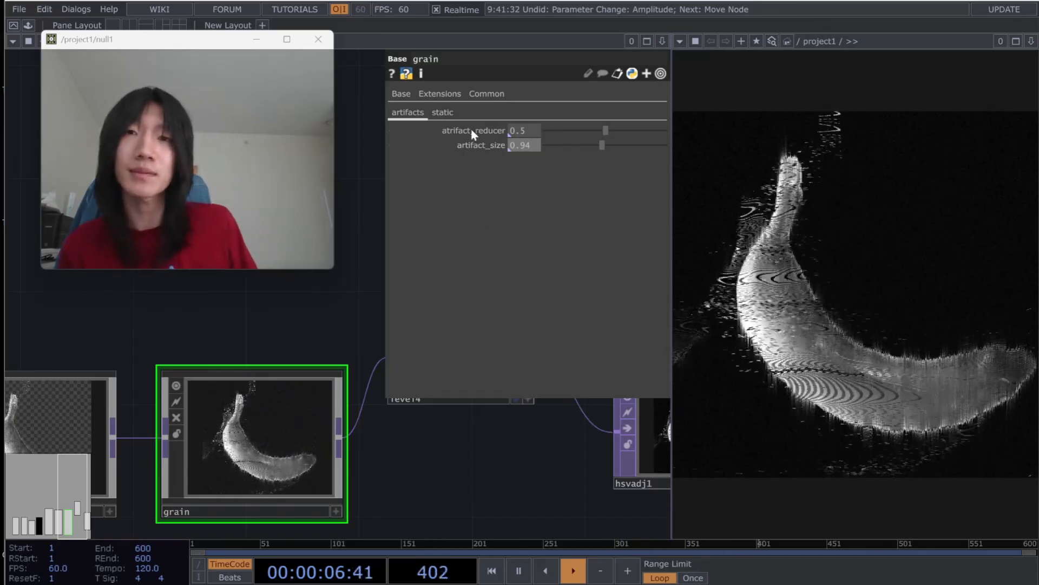
# - Test grain's static at a loudness of 0.86 with Monochrome off, restore Monochrome and set static_loudness to 0.22
pyautogui.click(445, 112)
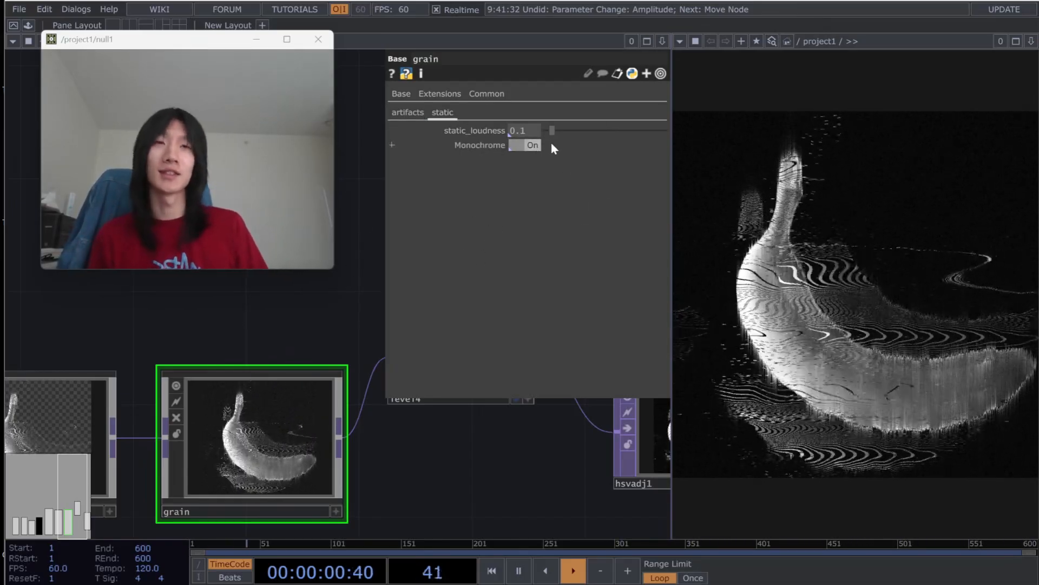
pyautogui.moveTo(554, 131); pyautogui.dragTo(599, 129)
pyautogui.click(522, 144)
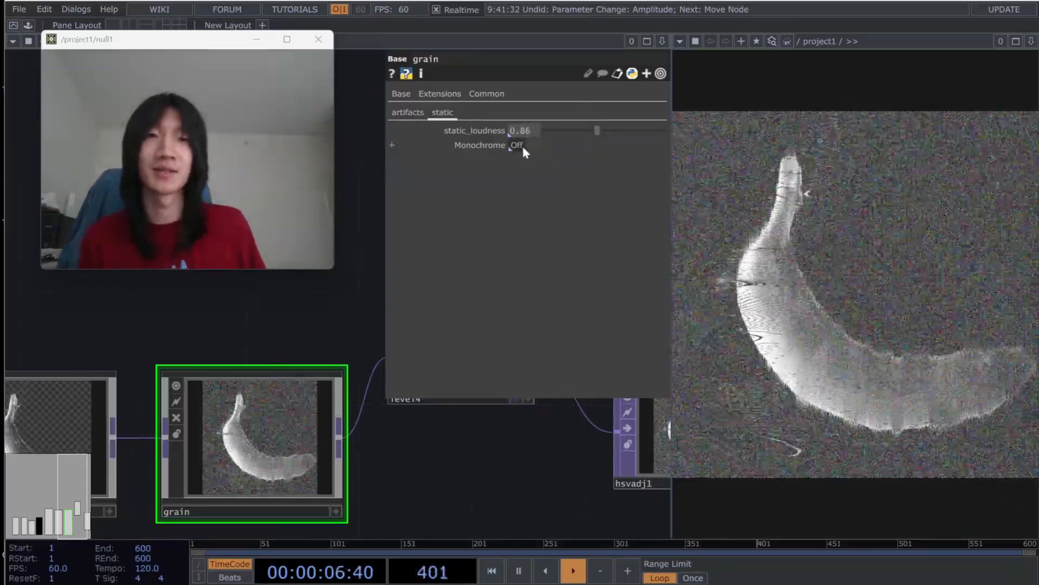
pyautogui.click(525, 144)
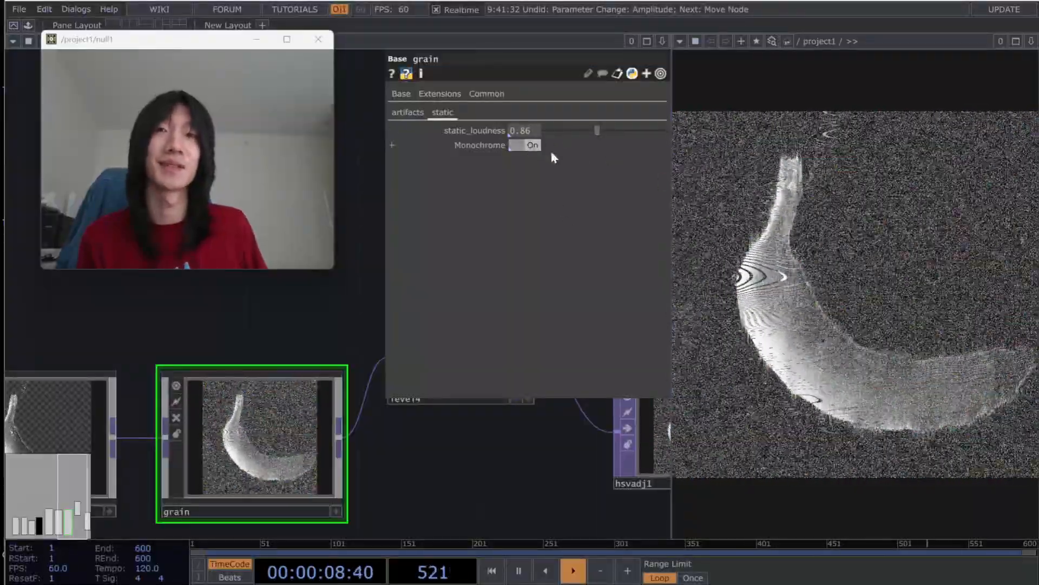
pyautogui.moveTo(597, 130); pyautogui.dragTo(559, 132)
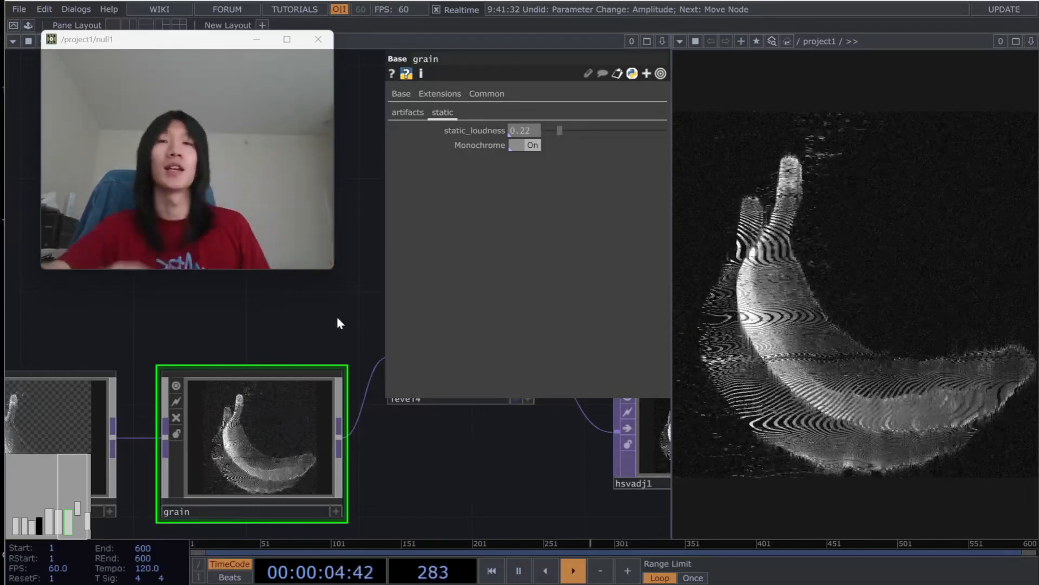
# - Review the HSV settings of hsvadj1 and the Pre settings of level4 following grain
pyautogui.scroll(-5, 481, 492)
pyautogui.moveTo(264, 358); pyautogui.dragTo(485, 477, button='right')
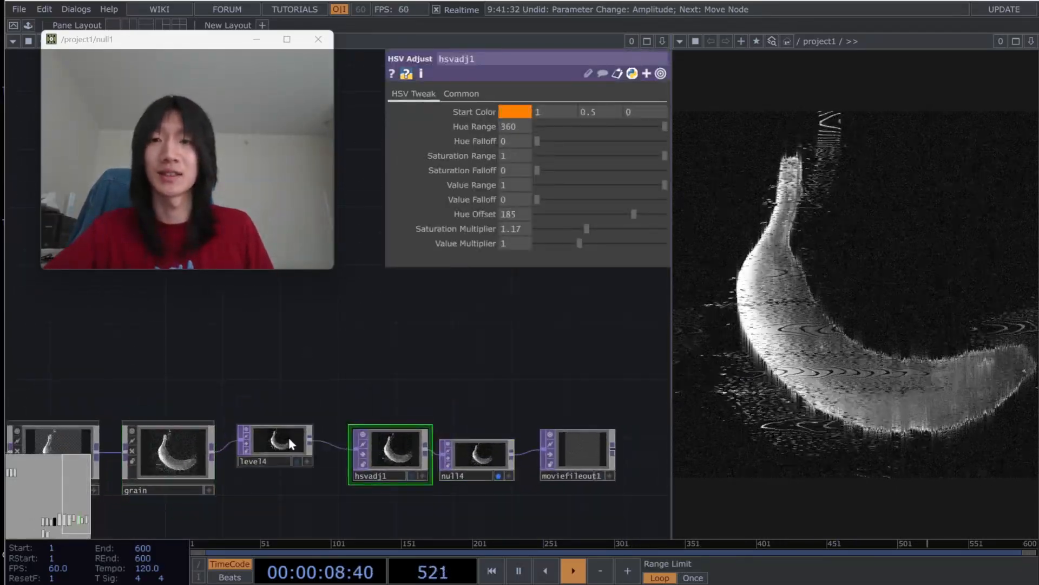
pyautogui.click(287, 441)
pyautogui.moveTo(403, 366); pyautogui.dragTo(348, 357)
pyautogui.click(399, 95)
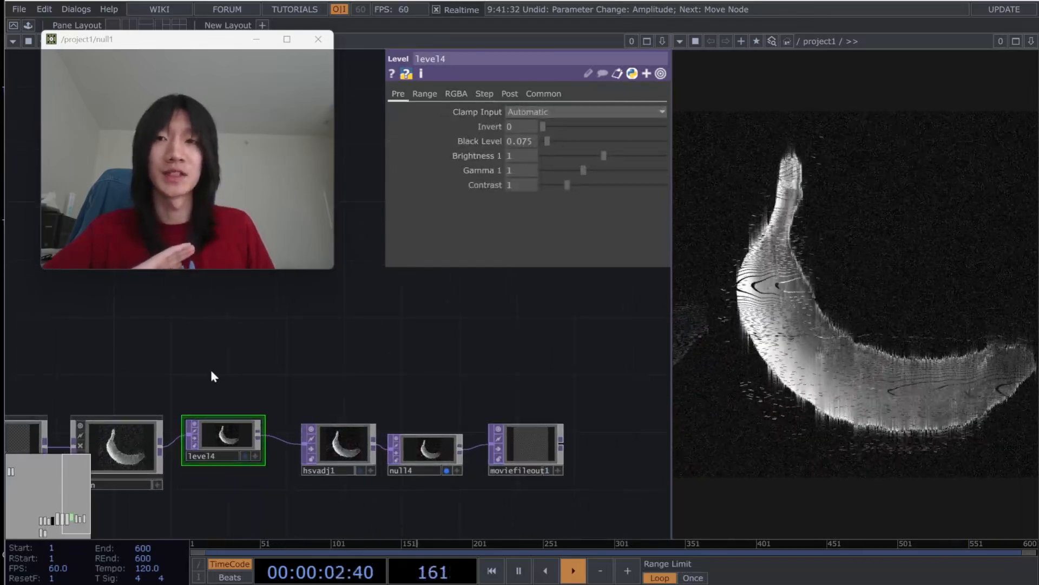
# - Try different Black Level and Invert values on level4 and undo both changes
pyautogui.moveTo(212, 376); pyautogui.dragTo(365, 333)
pyautogui.moveTo(552, 141); pyautogui.dragTo(589, 142)
pyautogui.moveTo(564, 334); pyautogui.dragTo(500, 336)
pyautogui.hotkey('ctrl', 'z')
pyautogui.moveTo(544, 128); pyautogui.dragTo(728, 285)
pyautogui.hotkey('ctrl', 'z')
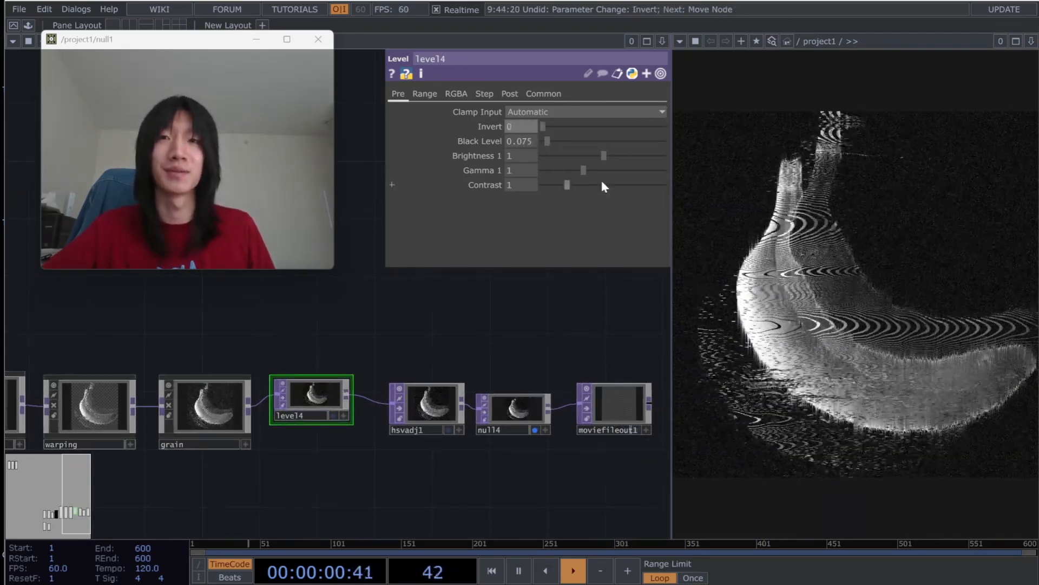
# - Try a Brightness 1 value of 1.95 on level4 and undo the change
pyautogui.moveTo(604, 156); pyautogui.dragTo(670, 147)
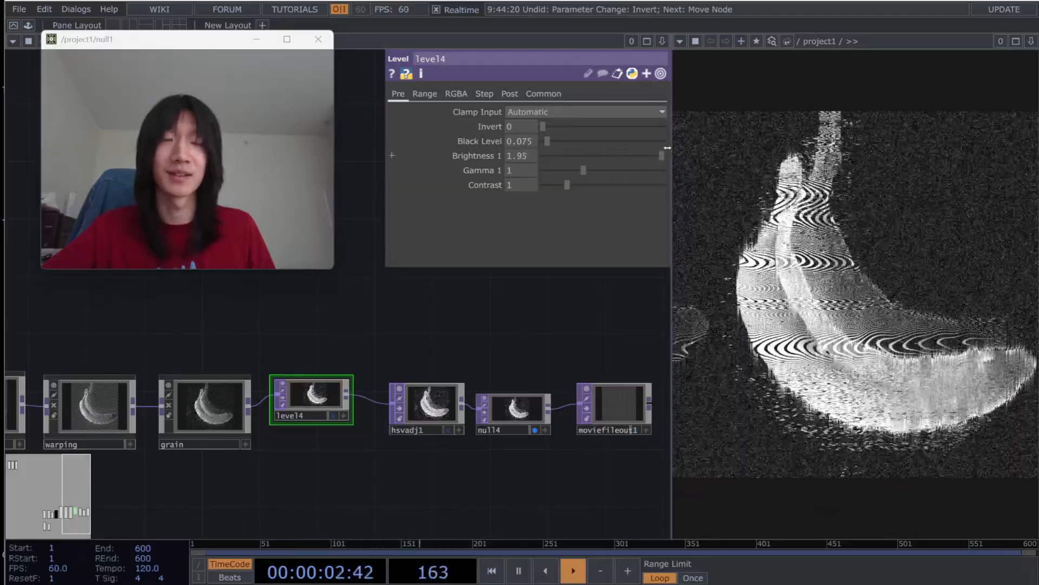
pyautogui.hotkey('ctrl', 'z')
pyautogui.moveTo(355, 320); pyautogui.dragTo(450, 325)
pyautogui.scroll(-2, 424, 344)
pyautogui.scroll(-2, 424, 344)
pyautogui.scroll(4, 408, 369)
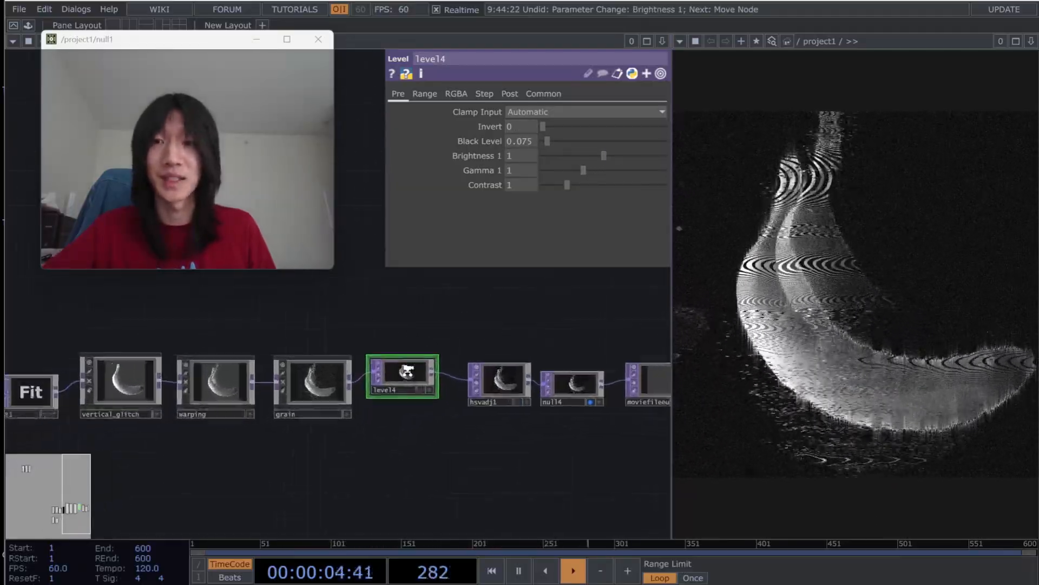
# - Set the Saturation Multiplier of hsvadj1 to 0.73
pyautogui.moveTo(409, 320); pyautogui.dragTo(525, 310)
pyautogui.scroll(-3, 353, 432)
pyautogui.scroll(-1, 352, 432)
pyautogui.moveTo(134, 456); pyautogui.dragTo(189, 455)
pyautogui.scroll(6, 341, 435)
pyautogui.scroll(-6, 409, 434)
pyautogui.moveTo(649, 454); pyautogui.dragTo(432, 449)
pyautogui.scroll(3, 432, 449)
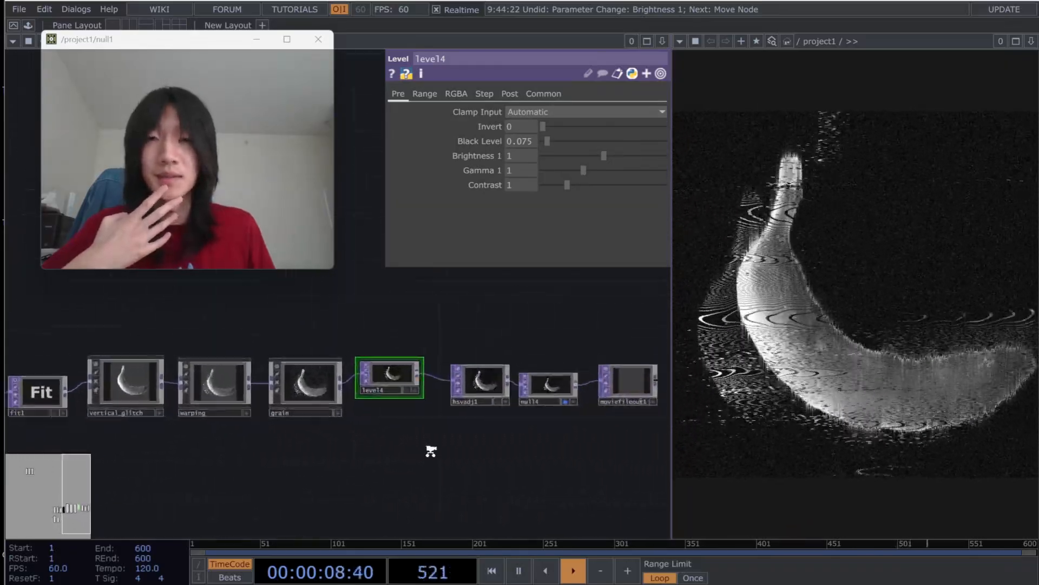
pyautogui.click(499, 357)
pyautogui.moveTo(367, 492); pyautogui.dragTo(251, 474)
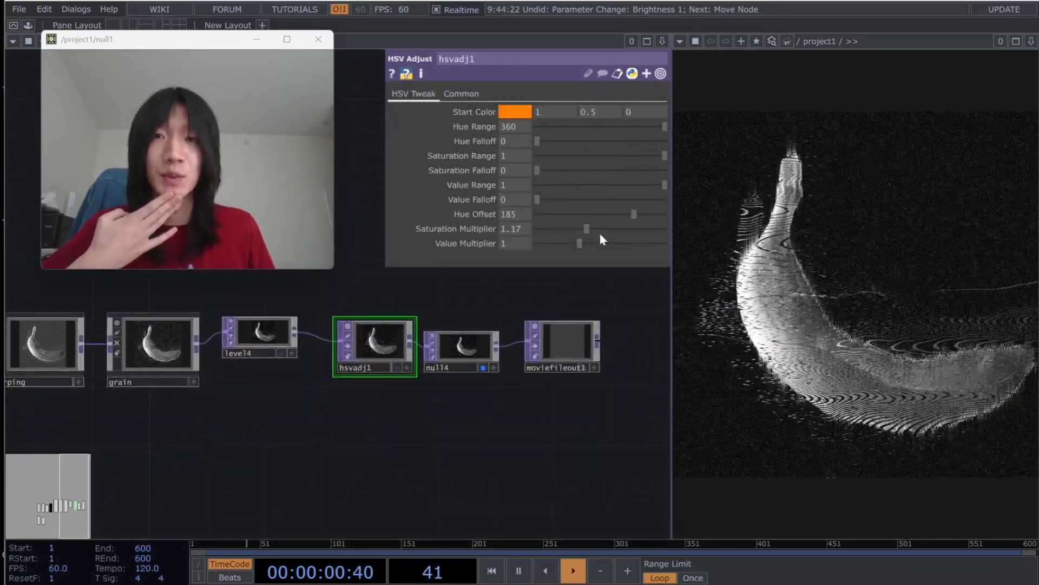
pyautogui.moveTo(595, 230); pyautogui.dragTo(569, 232)
# - Bypass the mono3 node in the banana branch and show its Monochrome settings
pyautogui.moveTo(361, 421); pyautogui.dragTo(435, 411)
pyautogui.scroll(-3, 402, 444)
pyautogui.moveTo(402, 449); pyautogui.dragTo(606, 407)
pyautogui.scroll(3, 106, 338)
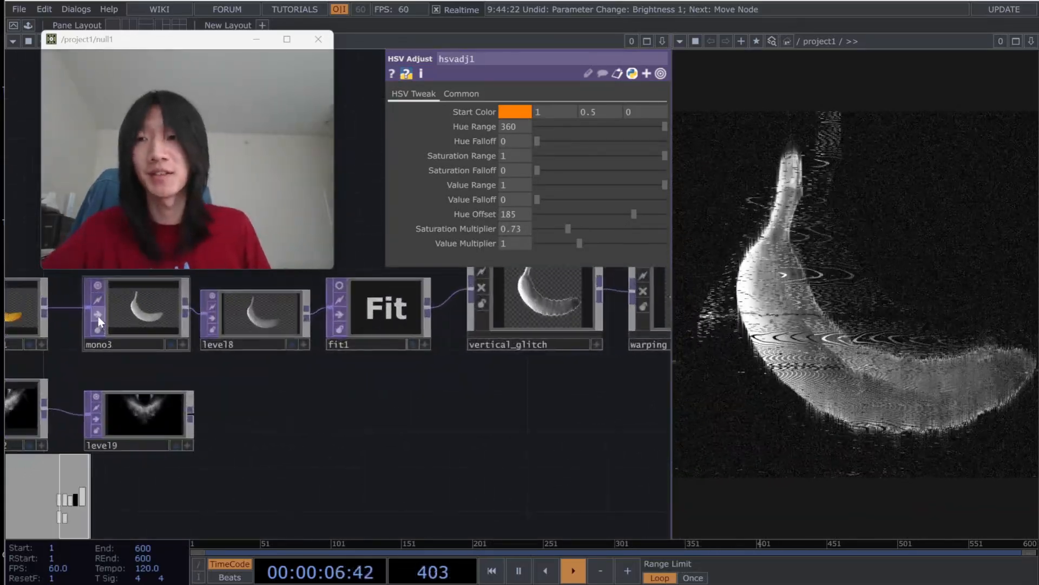
pyautogui.click(99, 315)
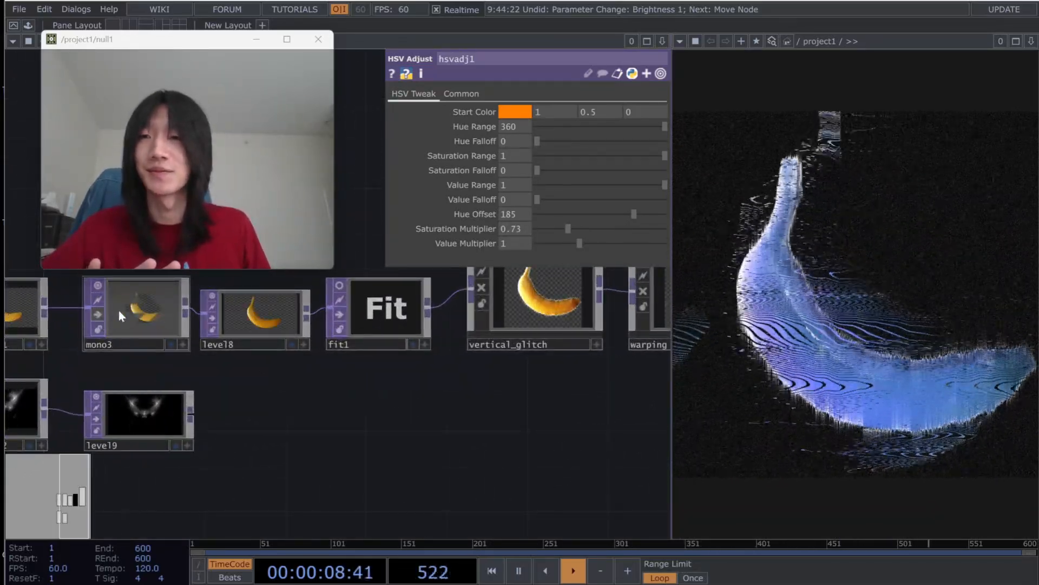
pyautogui.moveTo(214, 382); pyautogui.dragTo(324, 381)
pyautogui.click(216, 317)
# - Bypass hsvadj1 and set its Saturation Multiplier to 1.09
pyautogui.moveTo(416, 388); pyautogui.dragTo(86, 406)
pyautogui.scroll(-3, 272, 387)
pyautogui.moveTo(620, 433)
pyautogui.mouseDown()
pyautogui.moveTo(425, 437)
pyautogui.moveTo(308, 401)
pyautogui.mouseUp()
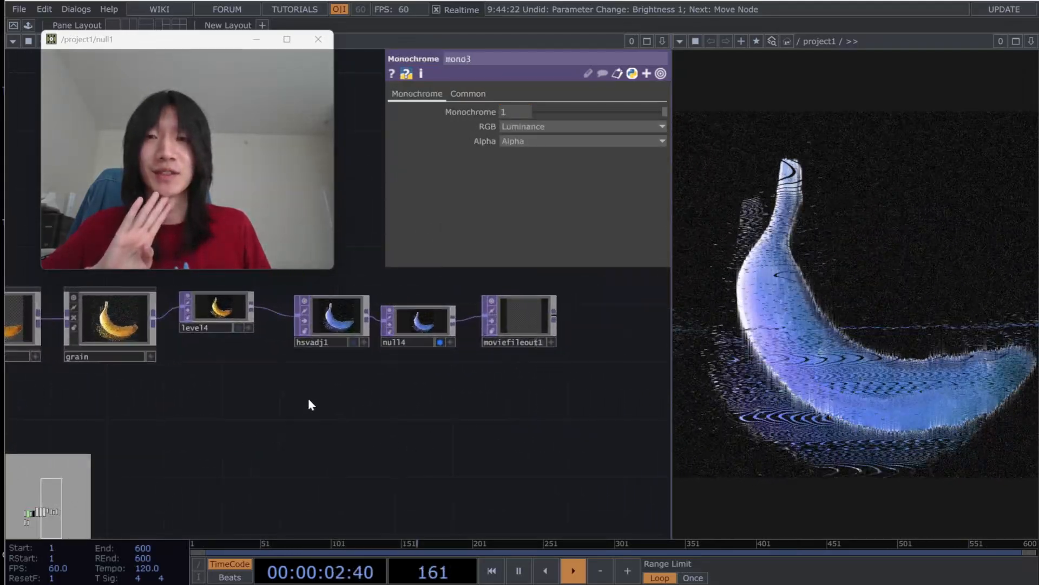
pyautogui.click(348, 311)
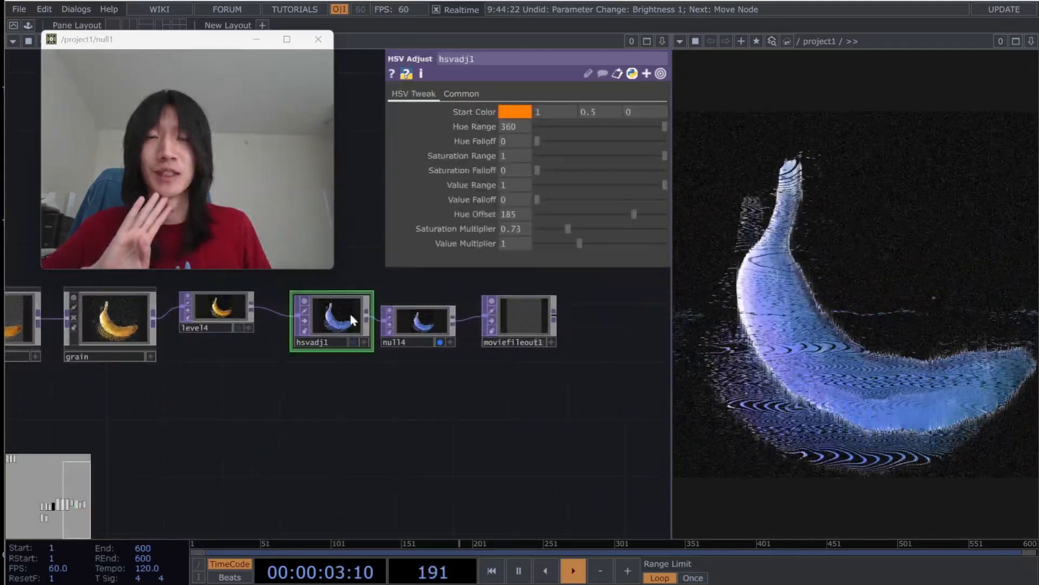
pyautogui.click(304, 321)
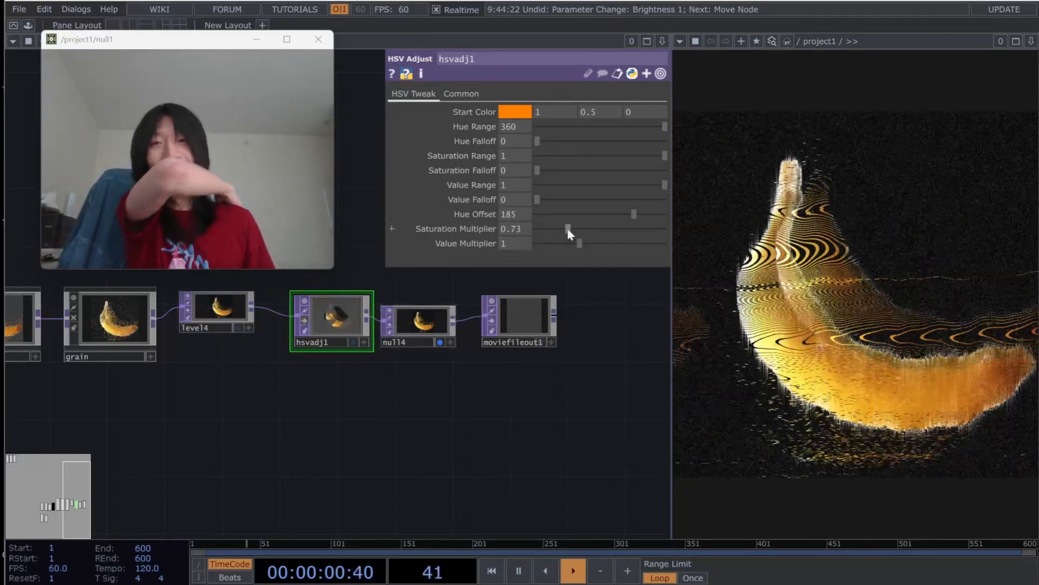
pyautogui.moveTo(567, 228)
pyautogui.mouseDown()
pyautogui.moveTo(535, 229)
pyautogui.moveTo(583, 228)
pyautogui.mouseUp()
pyautogui.moveTo(342, 412); pyautogui.dragTo(415, 460)
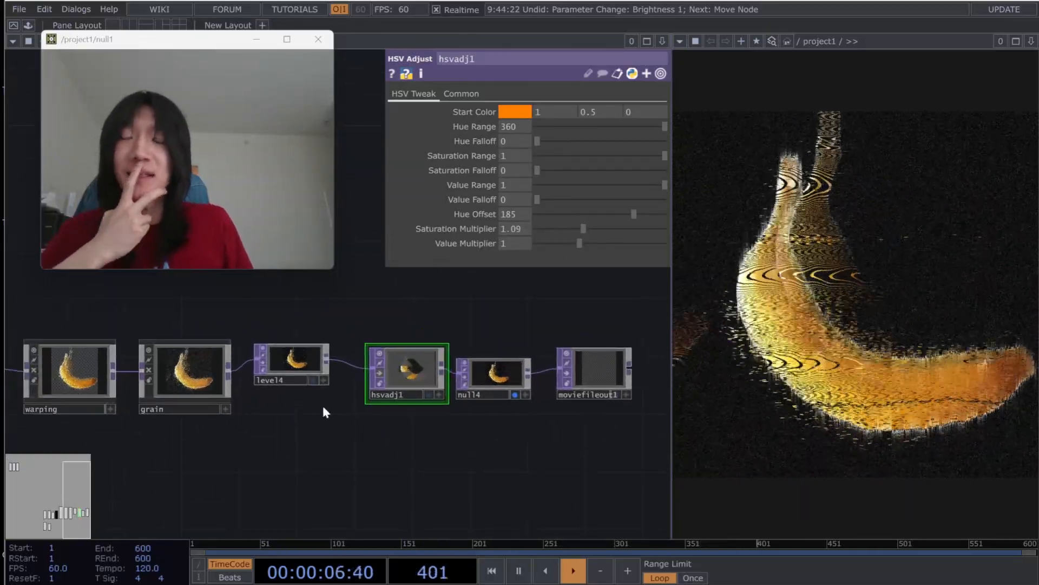
# - Look inside the grain component's network and return to the project level
pyautogui.scroll(-3, 318, 405)
pyautogui.moveTo(231, 414); pyautogui.dragTo(337, 422)
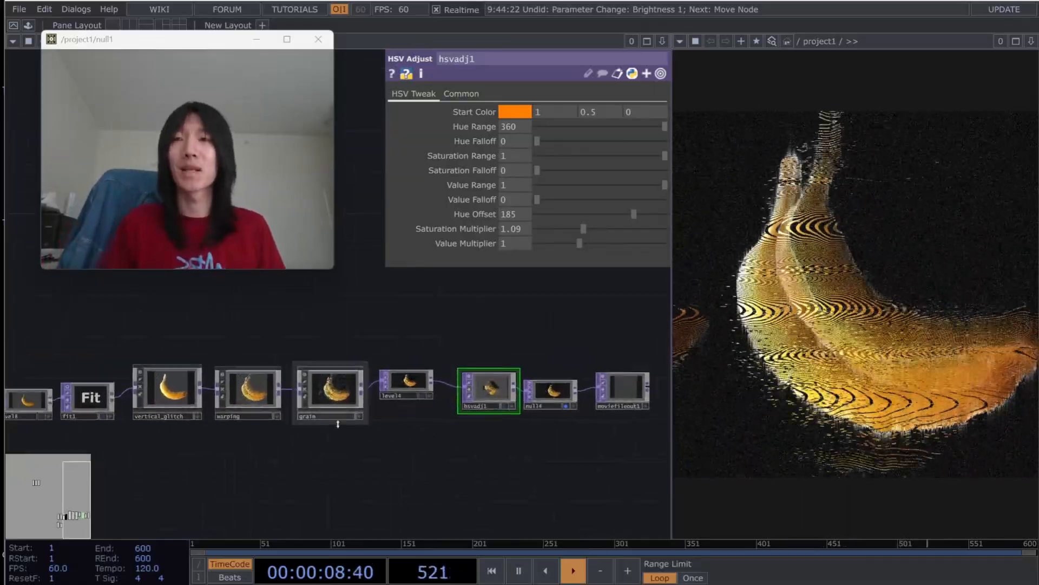
pyautogui.scroll(3, 339, 423)
pyautogui.click(341, 381)
pyautogui.press('i')
pyautogui.press('u')
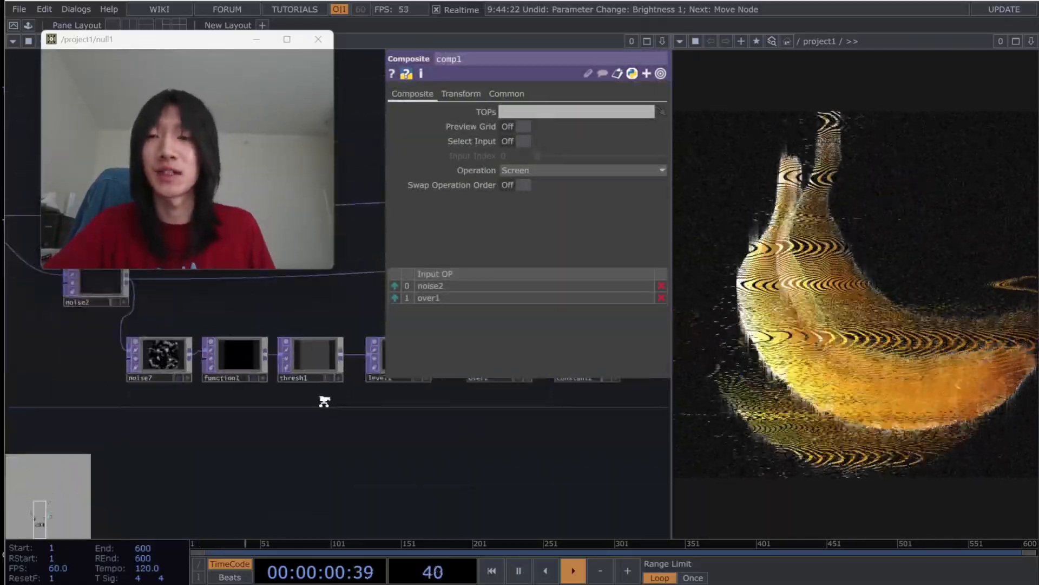
pyautogui.scroll(3, 272, 458)
pyautogui.moveTo(272, 454); pyautogui.dragTo(386, 444)
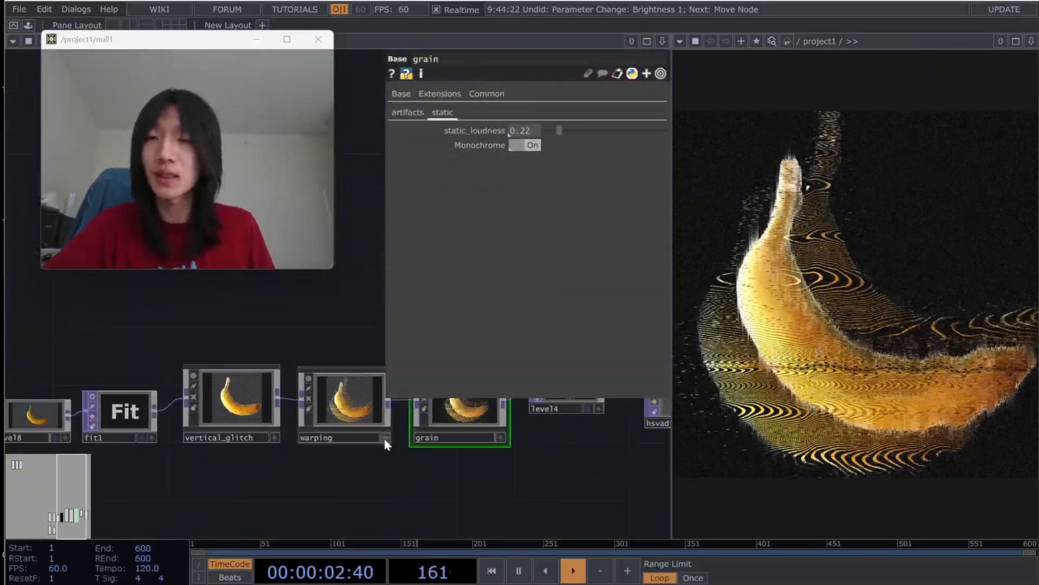
# - Enter the warping component and examine its noise, limit and slope chains
pyautogui.press('i')
pyautogui.moveTo(354, 435); pyautogui.dragTo(528, 329)
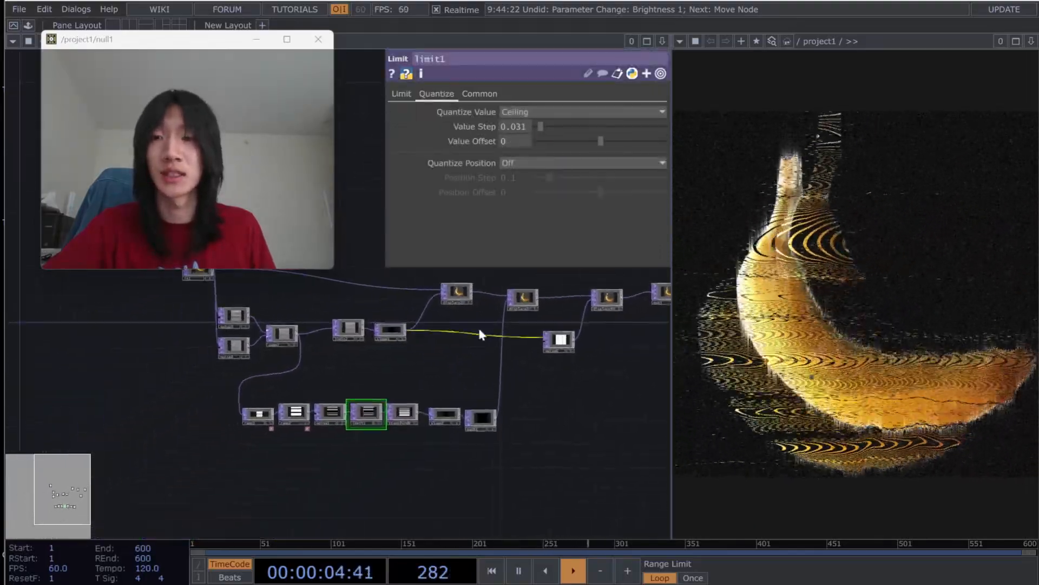
pyautogui.scroll(1, 392, 382)
pyautogui.moveTo(390, 382)
pyautogui.mouseDown()
pyautogui.moveTo(434, 373)
pyautogui.moveTo(396, 382)
pyautogui.mouseUp()
pyautogui.scroll(2, 401, 373)
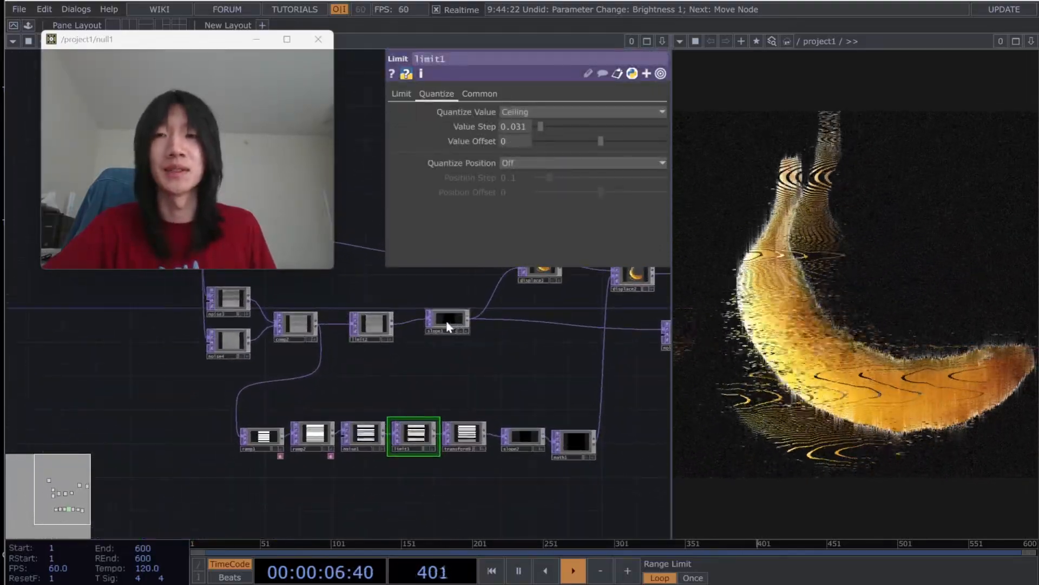
pyautogui.moveTo(451, 322); pyautogui.dragTo(435, 330)
pyautogui.moveTo(434, 372); pyautogui.dragTo(422, 371)
# - Review the settings of displace1, displace2 and displace4 inside warping
pyautogui.moveTo(378, 368); pyautogui.dragTo(295, 328, button='right')
pyautogui.moveTo(370, 398); pyautogui.dragTo(217, 455)
pyautogui.click(386, 324)
pyautogui.moveTo(380, 419); pyautogui.dragTo(275, 429)
pyautogui.click(377, 337)
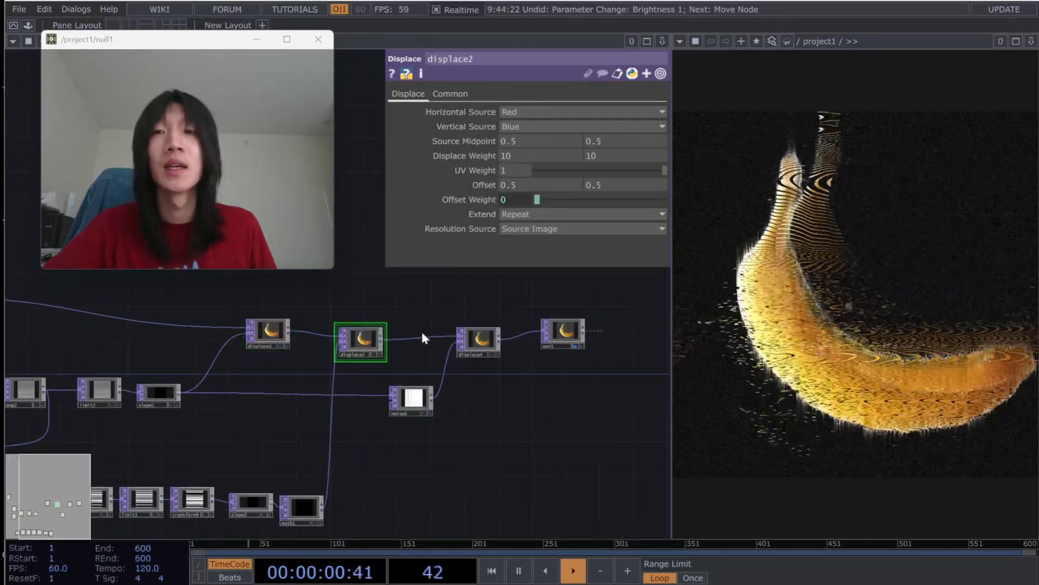
pyautogui.click(479, 342)
pyautogui.click(366, 345)
pyautogui.moveTo(347, 407); pyautogui.dragTo(458, 380)
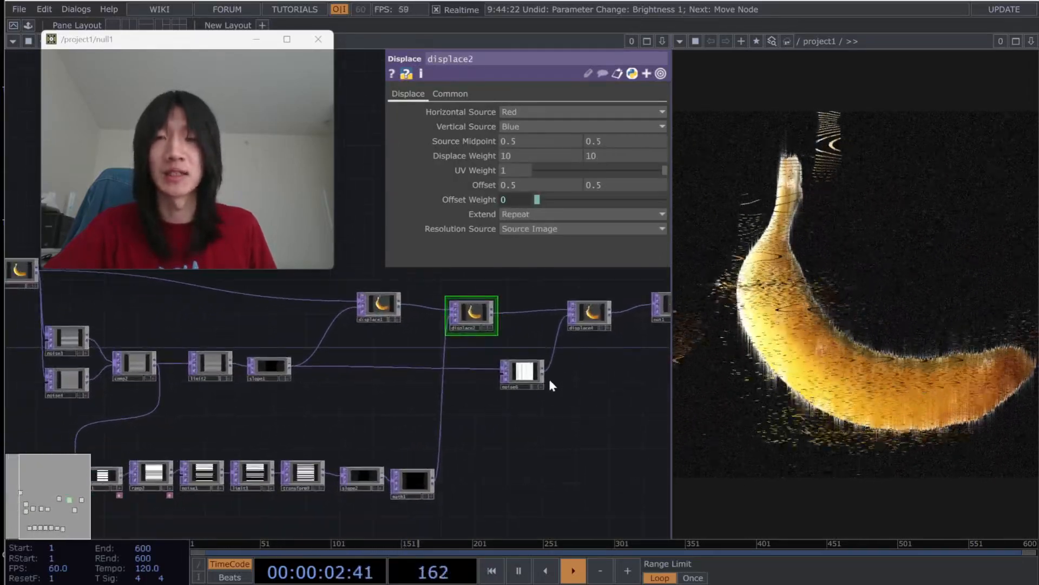
# - Try an Amplitude of 1.28 on noise6 and undo the change
pyautogui.click(523, 371)
pyautogui.scroll(5, 452, 411)
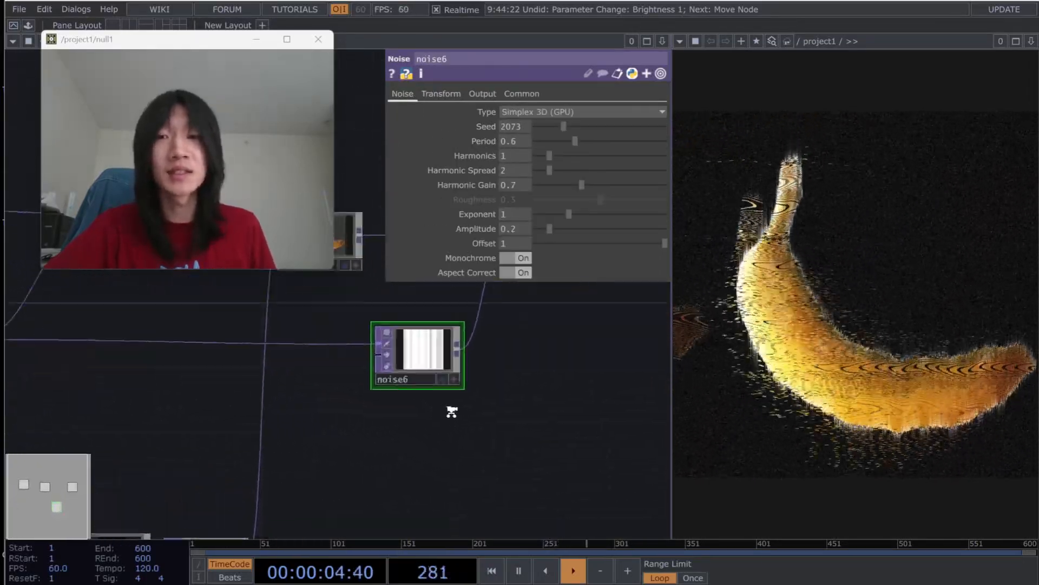
pyautogui.moveTo(469, 420); pyautogui.dragTo(441, 421)
pyautogui.moveTo(568, 222); pyautogui.dragTo(615, 220)
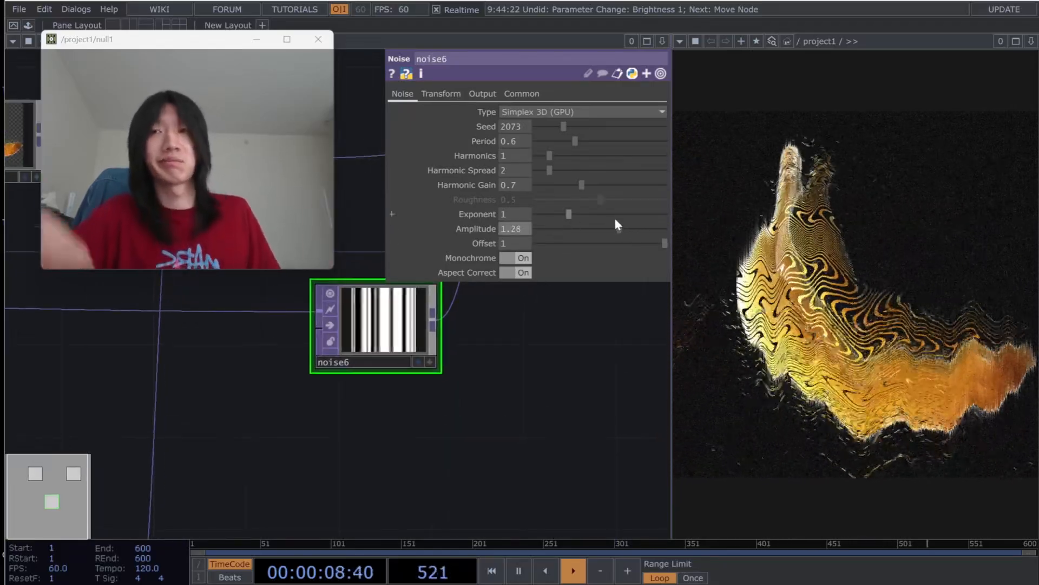
pyautogui.hotkey('ctrl', 'z')
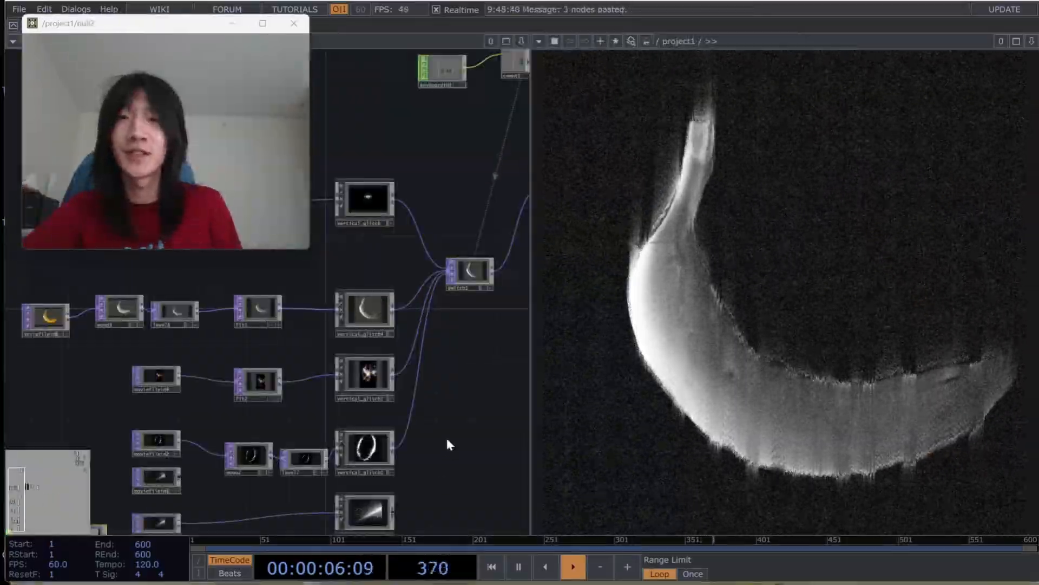
# - Look over the vertical_glitch branches and the movie sources that feed switch1
pyautogui.moveTo(446, 435)
pyautogui.mouseDown()
pyautogui.moveTo(431, 472)
pyautogui.moveTo(456, 429)
pyautogui.mouseUp()
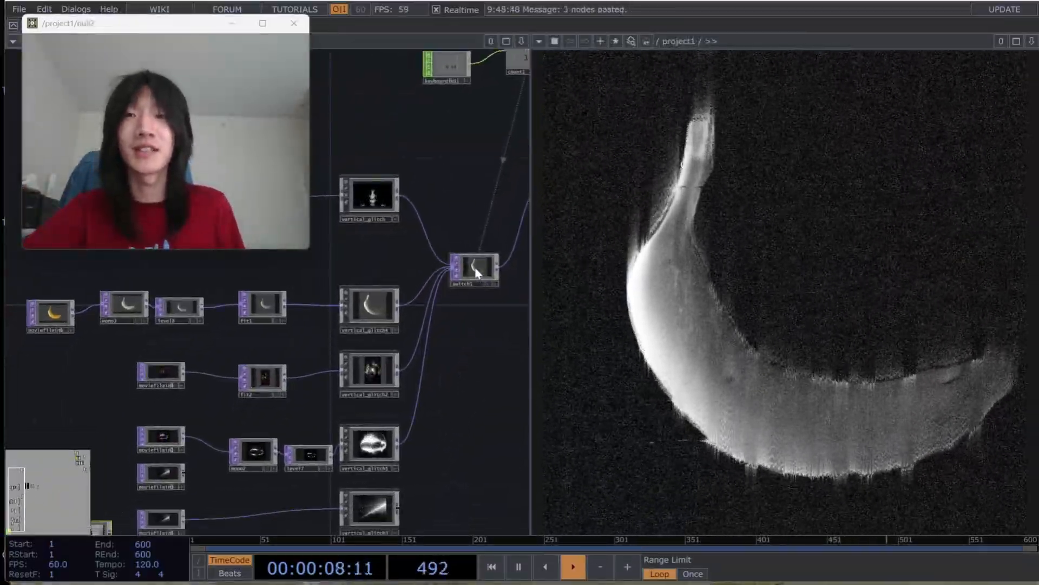
pyautogui.moveTo(487, 410); pyautogui.dragTo(475, 390)
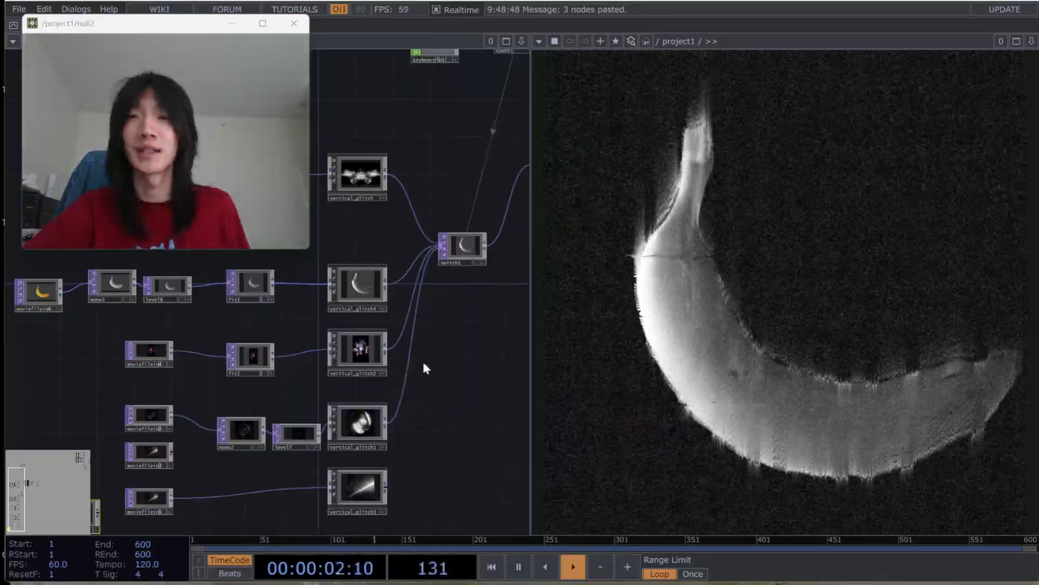
pyautogui.moveTo(120, 390); pyautogui.dragTo(177, 224)
pyautogui.scroll(5, 235, 371)
pyautogui.scroll(-4, 193, 346)
pyautogui.moveTo(193, 345); pyautogui.dragTo(148, 403)
pyautogui.scroll(-1, 148, 403)
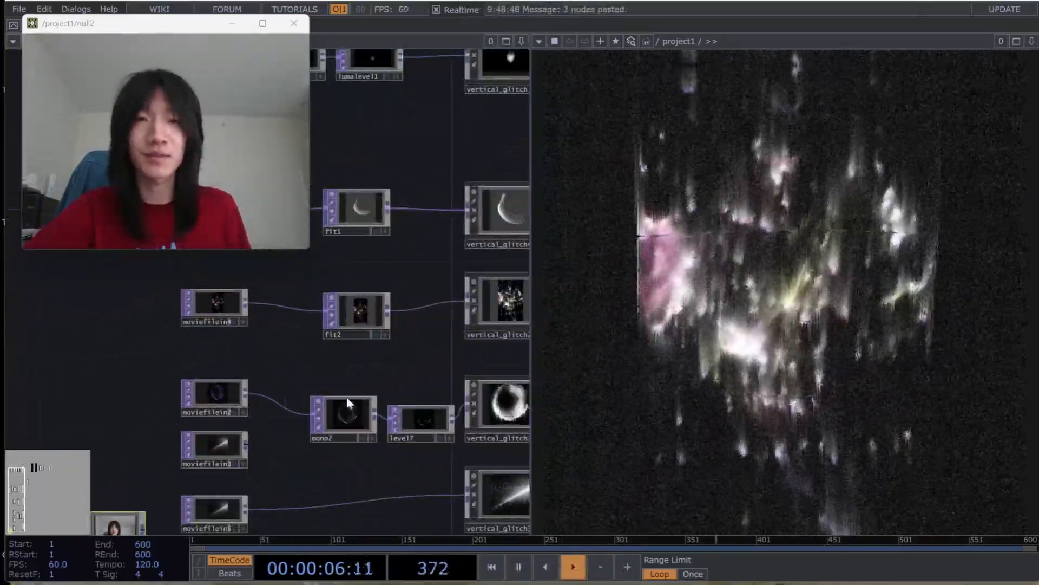
# - Show the bloom settings of vertical_glitch2 and set Pre-Black Level to 0.297 and Pre-Gamma to 0.69
pyautogui.moveTo(454, 356); pyautogui.dragTo(437, 461)
pyautogui.moveTo(411, 382); pyautogui.dragTo(392, 367)
pyautogui.click(249, 422)
pyautogui.press('p')
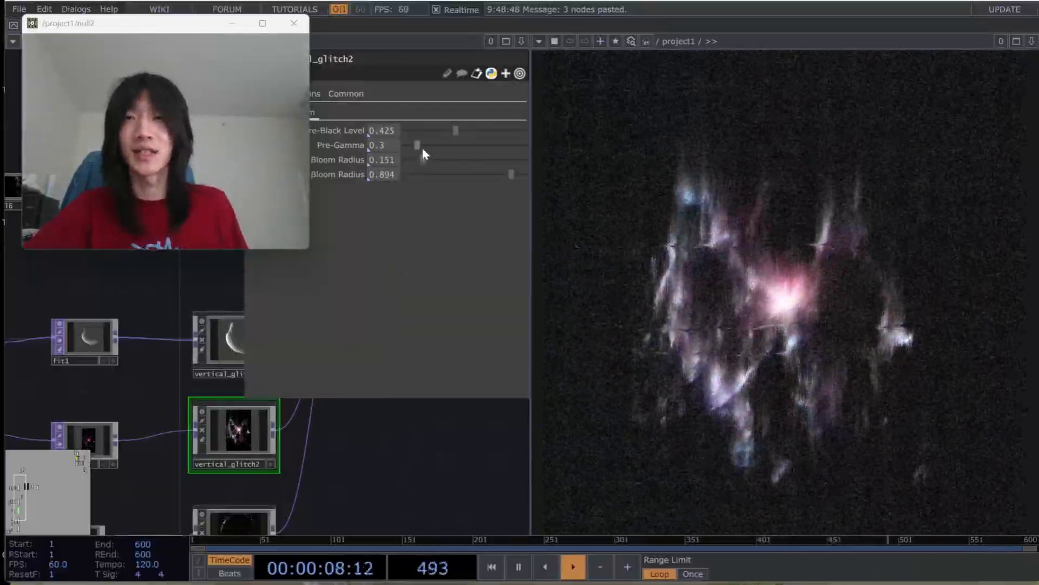
pyautogui.moveTo(219, 478); pyautogui.dragTo(225, 410)
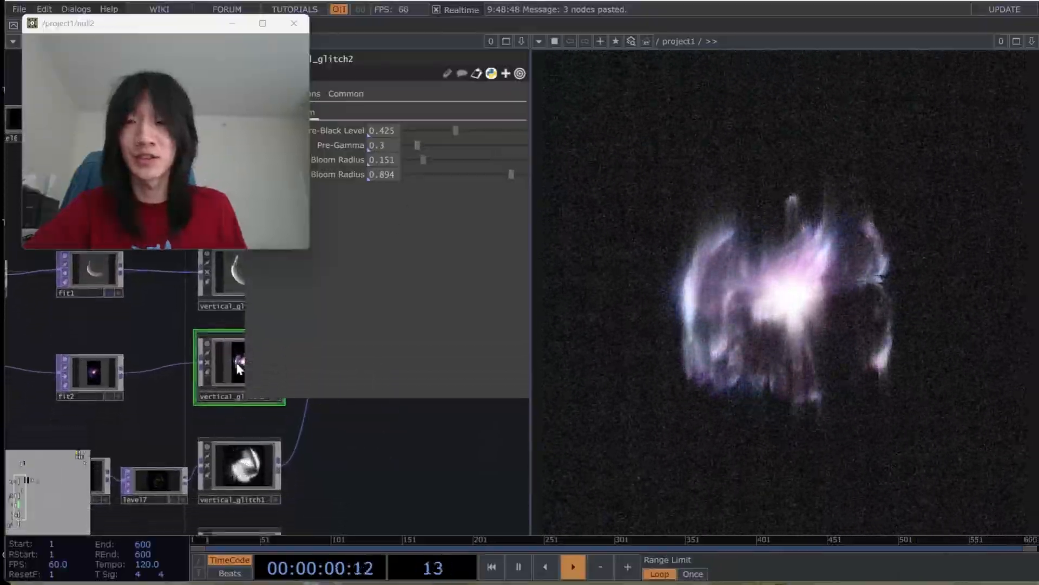
pyautogui.moveTo(371, 496); pyautogui.dragTo(357, 508)
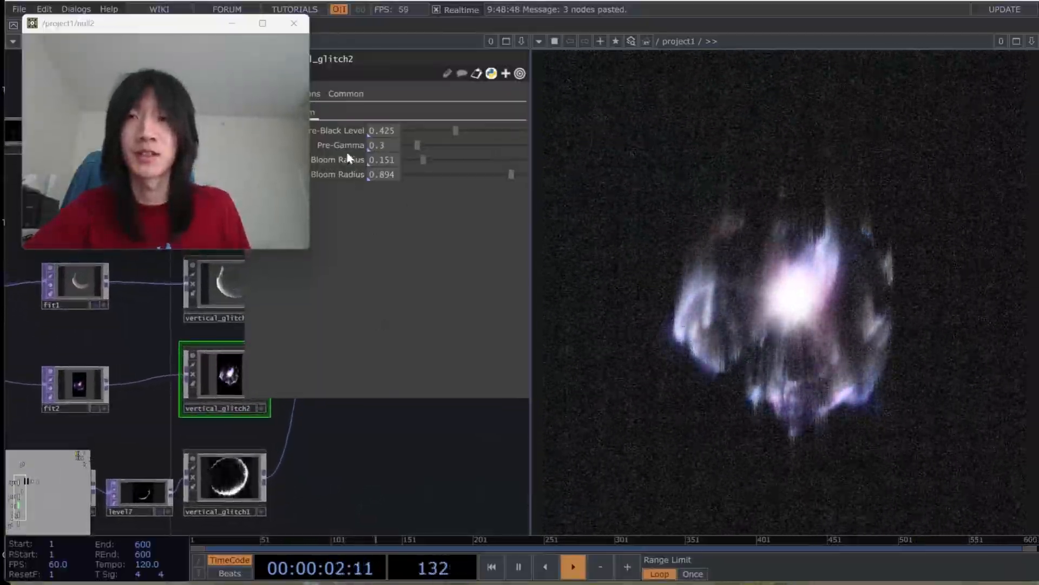
pyautogui.moveTo(156, 33); pyautogui.dragTo(124, 31)
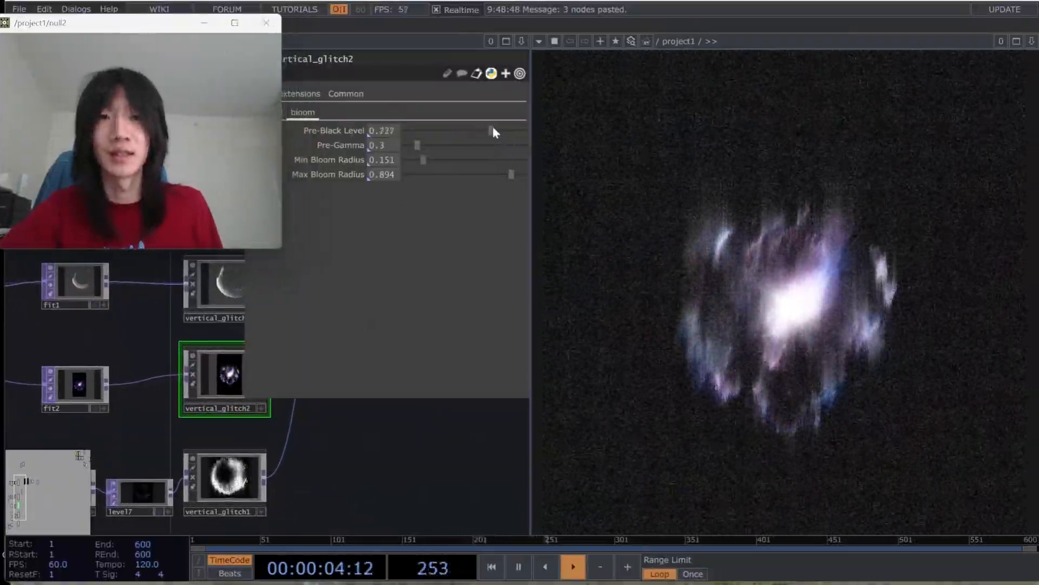
pyautogui.moveTo(492, 132); pyautogui.dragTo(428, 133)
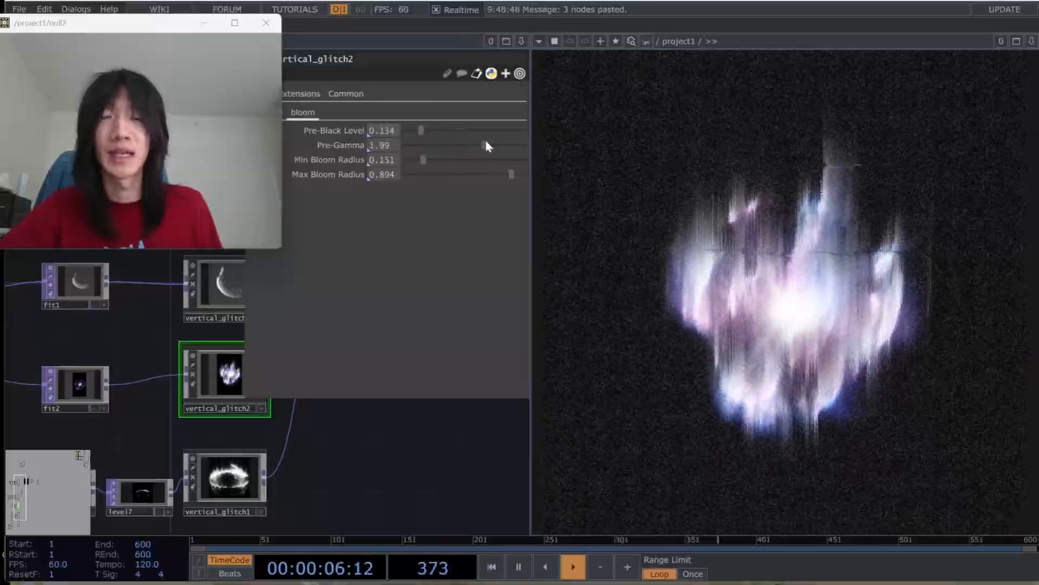
pyautogui.moveTo(436, 145); pyautogui.dragTo(443, 130)
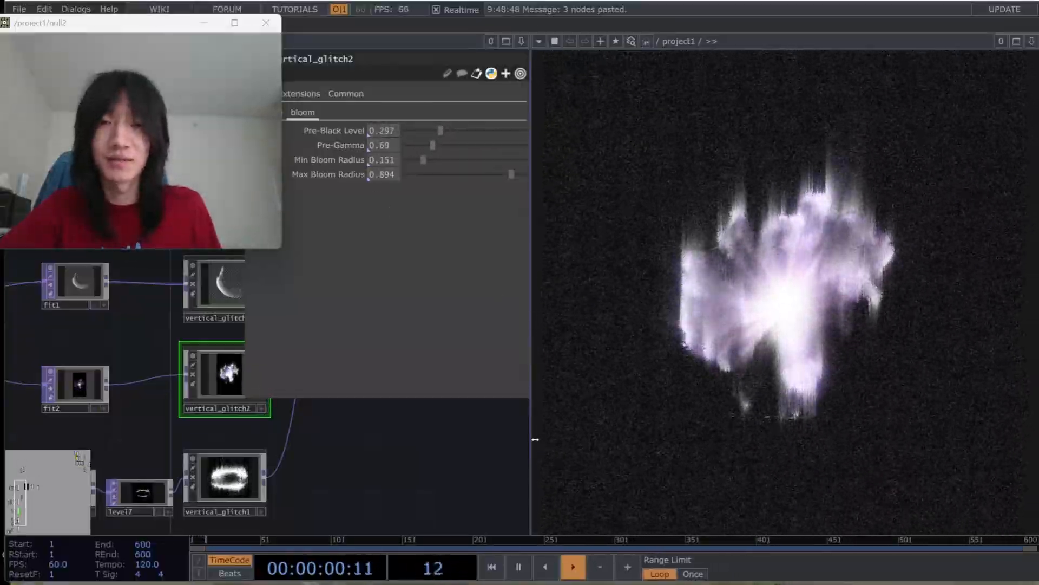
# - Try a glitch_strength of 86 and a warp_strength of 0.17 on the VCR component
pyautogui.scroll(4, 355, 492)
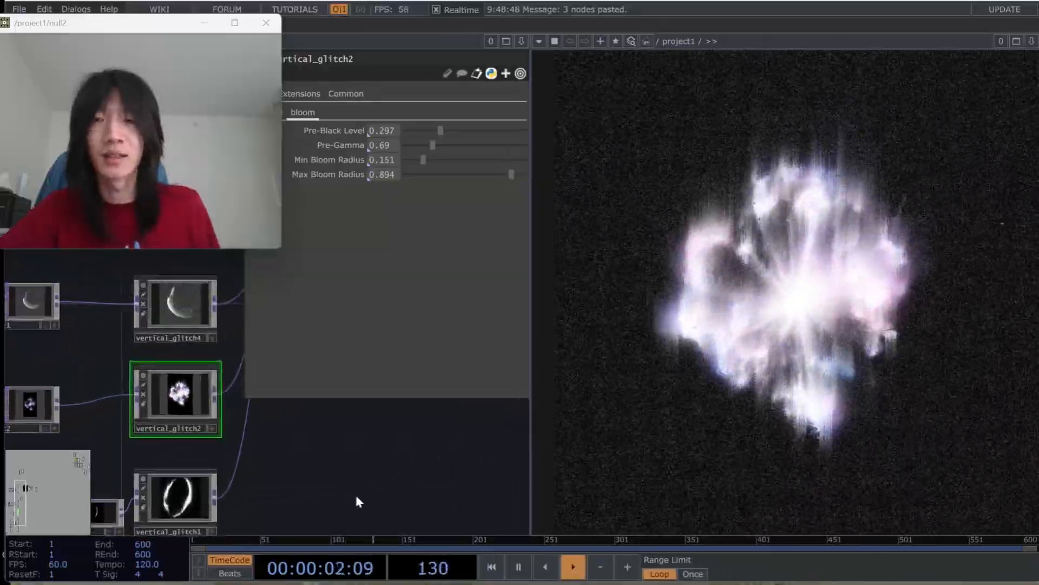
pyautogui.moveTo(229, 499); pyautogui.dragTo(139, 528)
pyautogui.moveTo(140, 408); pyautogui.dragTo(58, 530)
pyautogui.click(187, 338)
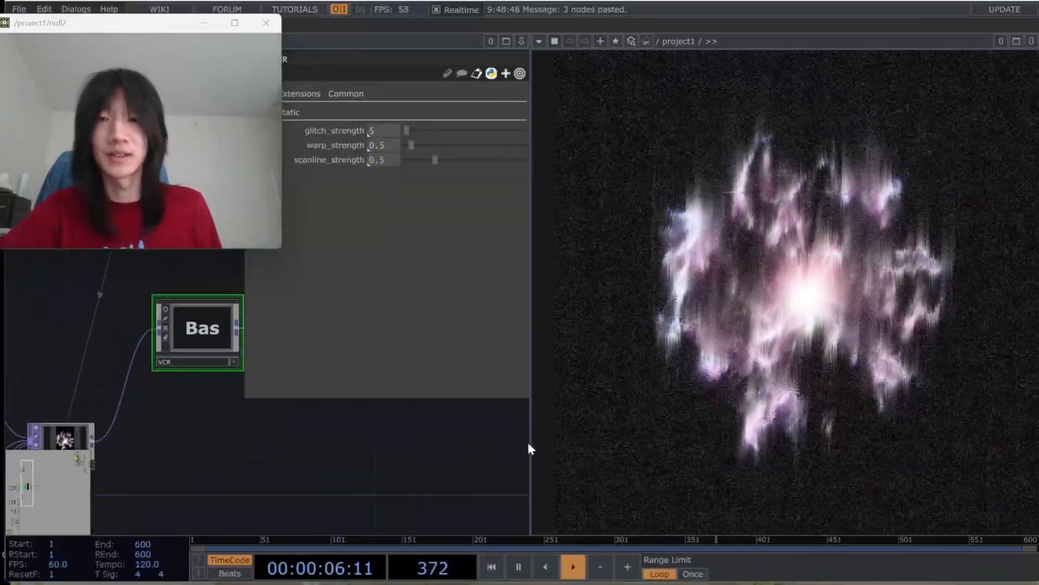
pyautogui.moveTo(405, 131); pyautogui.dragTo(421, 148)
# - Adjust VCR's static_glitch and set its glitch_strength to 75, warp_strength to 0.39 and scanline_strength to 0.18
pyautogui.click(292, 112)
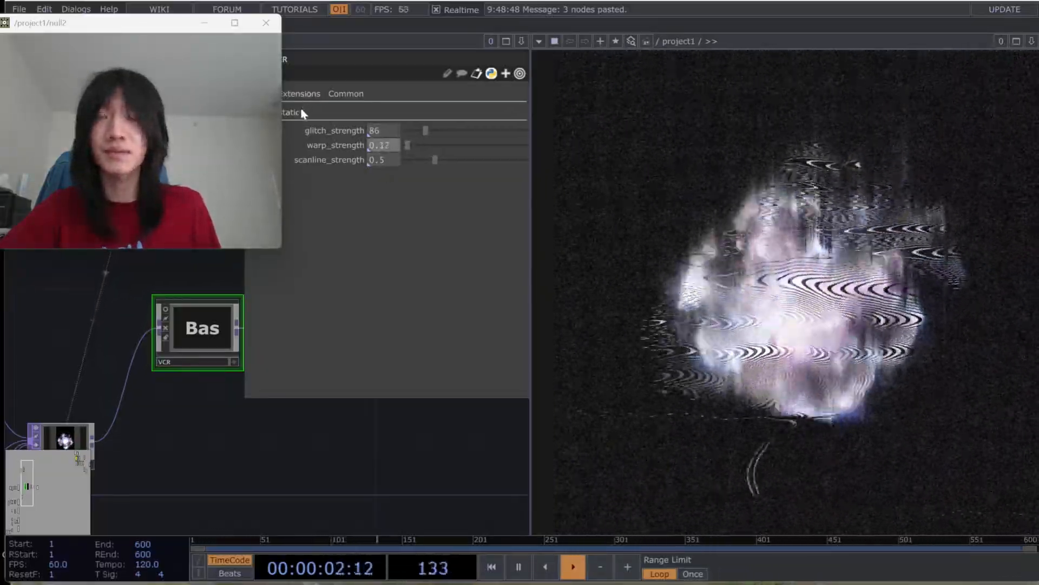
pyautogui.moveTo(535, 290); pyautogui.dragTo(683, 296)
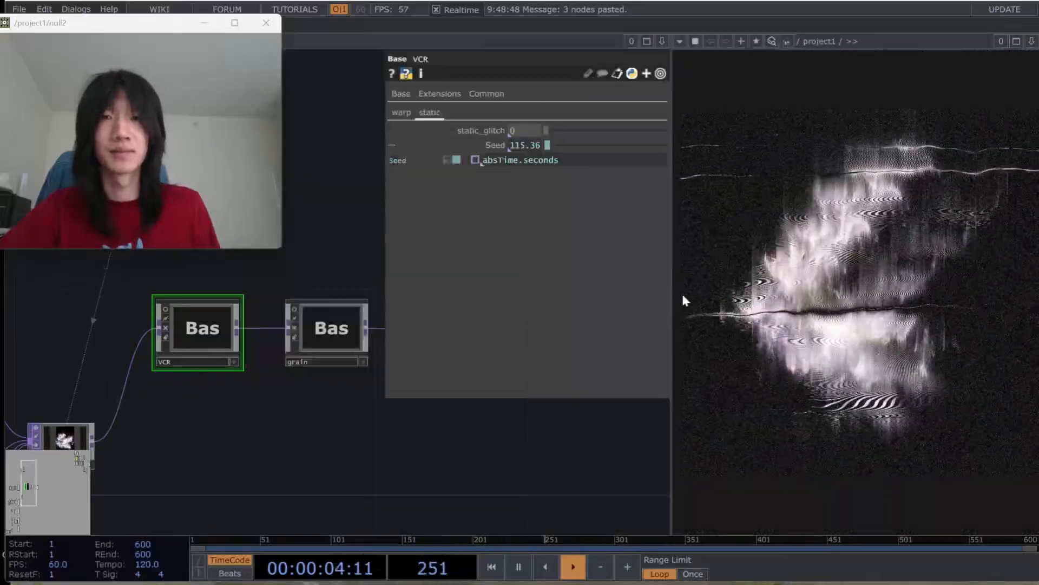
pyautogui.moveTo(552, 132)
pyautogui.mouseDown()
pyautogui.moveTo(561, 161)
pyautogui.moveTo(564, 132)
pyautogui.mouseUp()
pyautogui.click(401, 113)
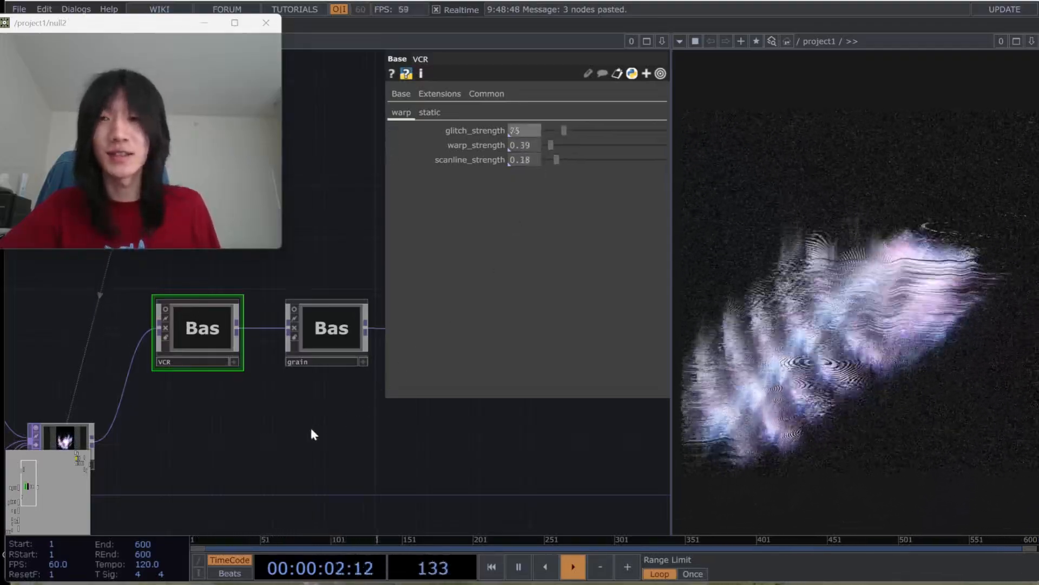
# - Examine the source branches feeding the switch, including moviefilein2 and moviefilein3 up close
pyautogui.scroll(-3, 320, 425)
pyautogui.moveTo(320, 379); pyautogui.dragTo(318, 325)
pyautogui.moveTo(271, 498); pyautogui.dragTo(459, 372)
pyautogui.moveTo(329, 286); pyautogui.dragTo(294, 361)
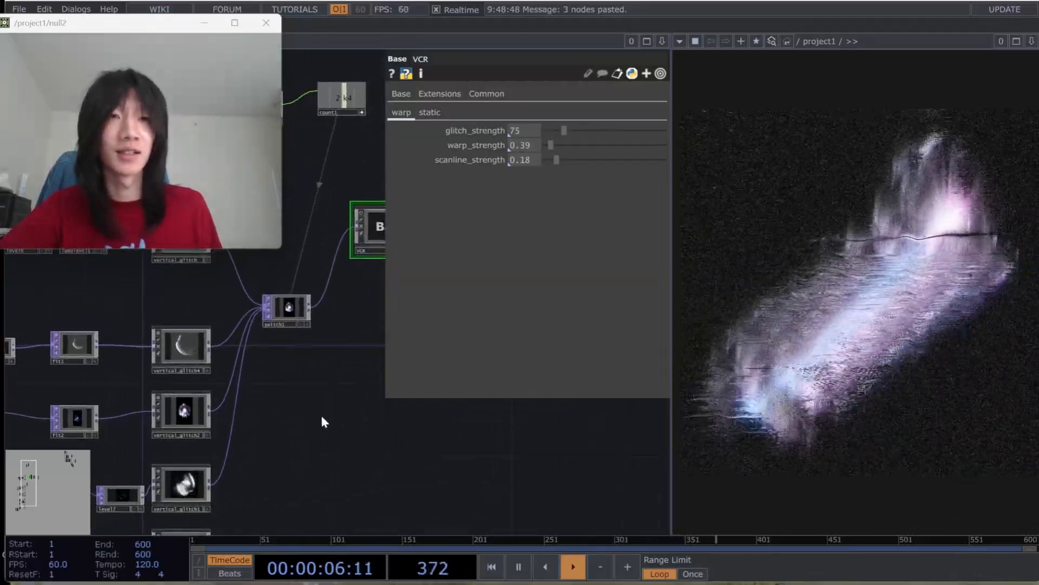
pyautogui.moveTo(344, 448); pyautogui.dragTo(433, 455)
pyautogui.scroll(7, 208, 430)
pyautogui.scroll(-7, 199, 409)
pyautogui.scroll(7, 178, 387)
pyautogui.moveTo(110, 407); pyautogui.dragTo(112, 402)
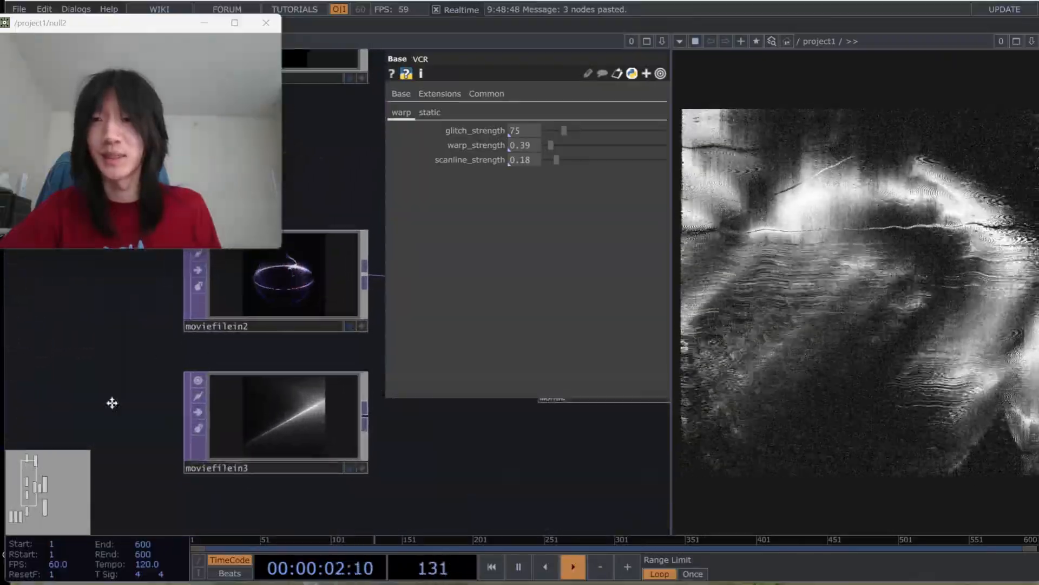
pyautogui.scroll(3, 197, 383)
pyautogui.scroll(-10, 178, 386)
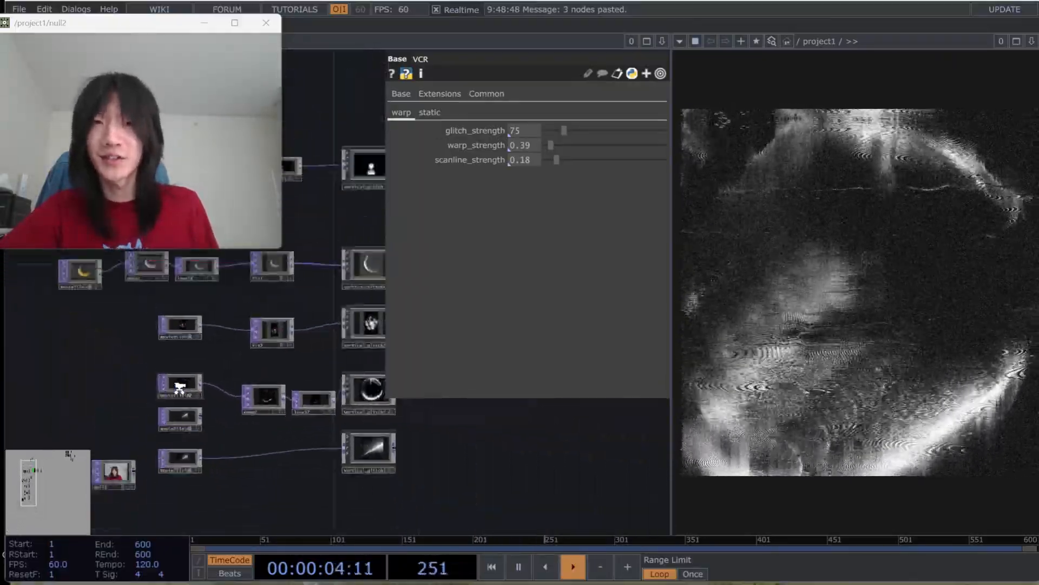
# - Connect vertical_glitch3 directly to the VCR component in place of the switch
pyautogui.scroll(-3, 179, 386)
pyautogui.moveTo(344, 419); pyautogui.dragTo(268, 463)
pyautogui.scroll(3, 267, 472)
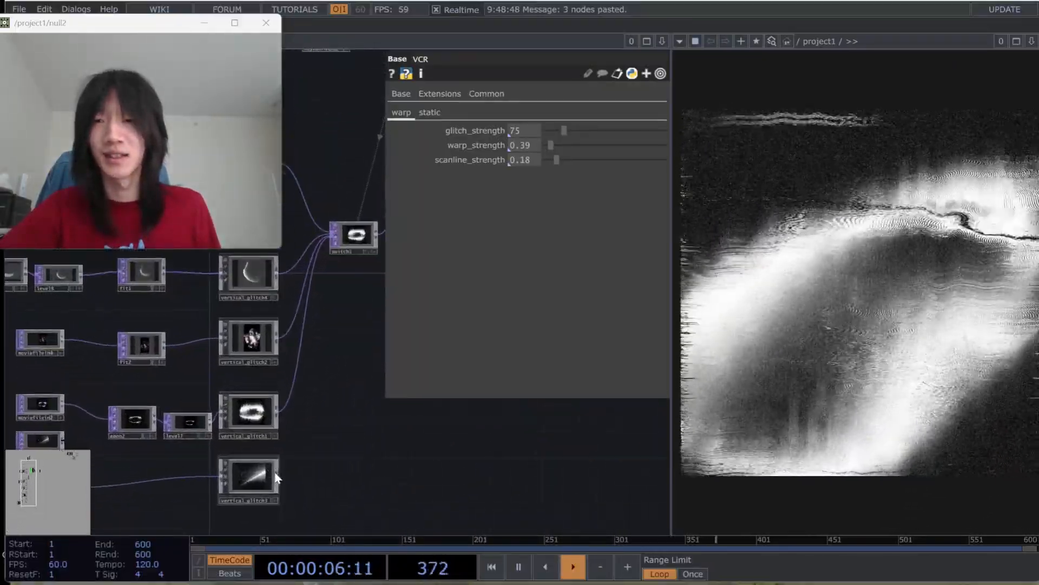
pyautogui.moveTo(362, 451); pyautogui.dragTo(279, 491)
pyautogui.moveTo(334, 439); pyautogui.dragTo(392, 376)
pyautogui.scroll(3, 239, 481)
pyautogui.scroll(-5, 278, 427)
pyautogui.moveTo(359, 422); pyautogui.dragTo(297, 484)
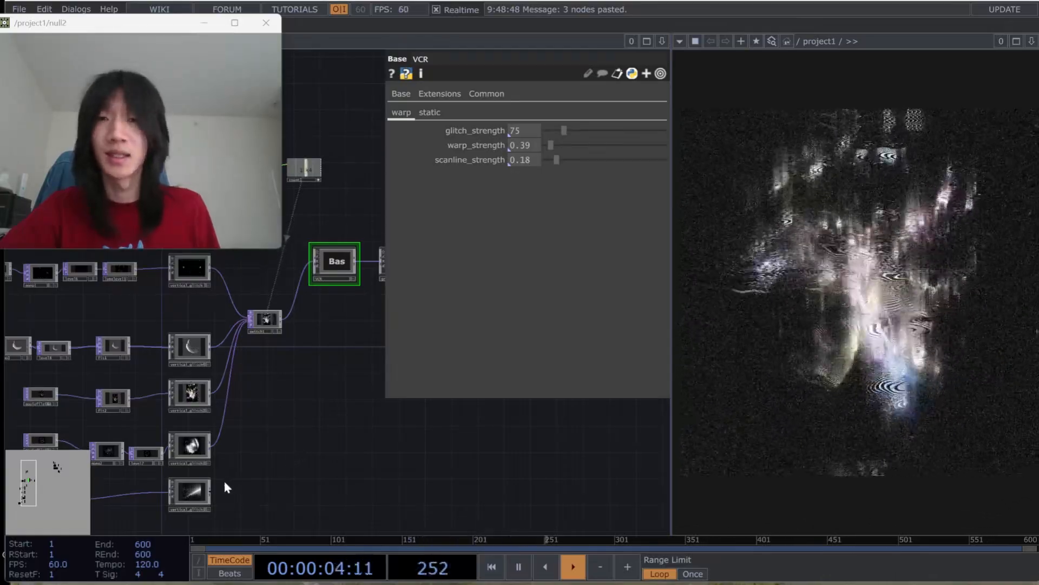
pyautogui.moveTo(348, 337); pyautogui.dragTo(424, 416)
pyautogui.scroll(-5, 467, 465)
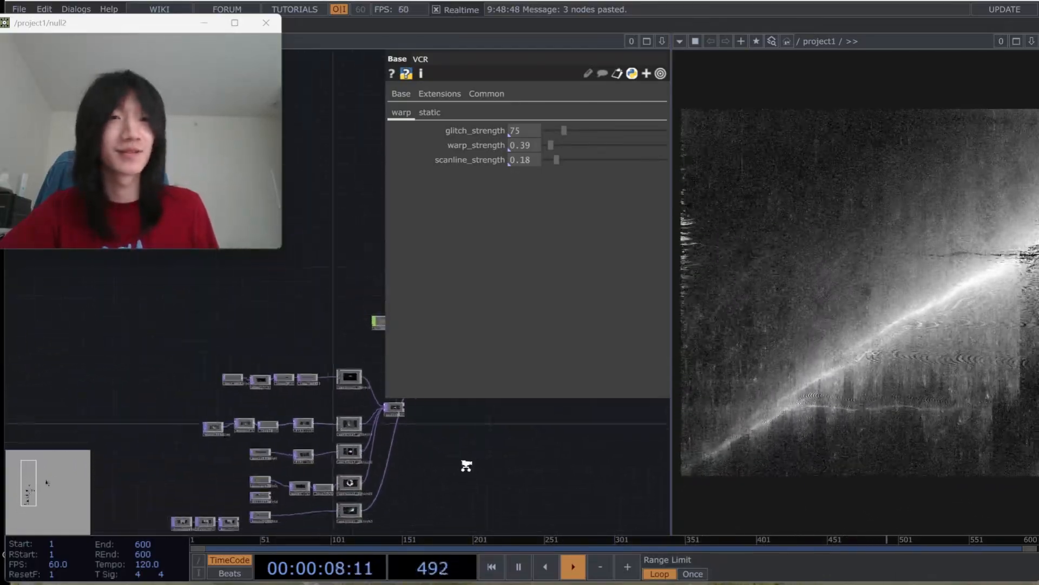
# - Move the webcam branch of videodevin1, flip1 and null2 to just below the vertical_glitch3 branch
pyautogui.scroll(-2, 238, 353)
pyautogui.moveTo(185, 385); pyautogui.dragTo(187, 272)
pyautogui.moveTo(257, 433); pyautogui.dragTo(151, 371, button='right')
pyautogui.moveTo(233, 382); pyautogui.dragTo(328, 412)
pyautogui.moveTo(316, 461); pyautogui.dragTo(187, 479)
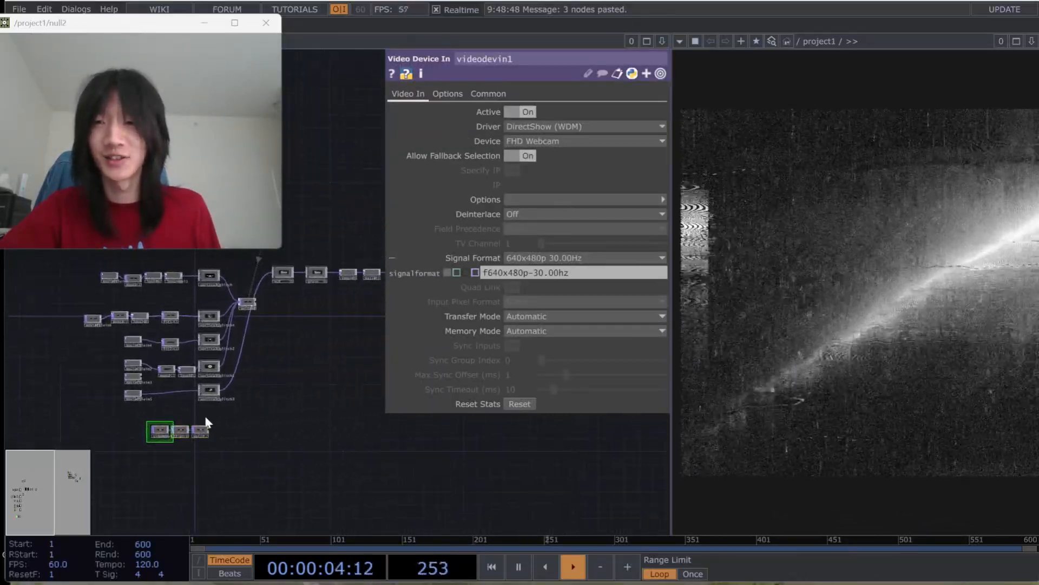
# - Duplicate vertical_glitch3 beside the webcam branch and feed null2 into the copy
pyautogui.scroll(5, 217, 427)
pyautogui.click(245, 368)
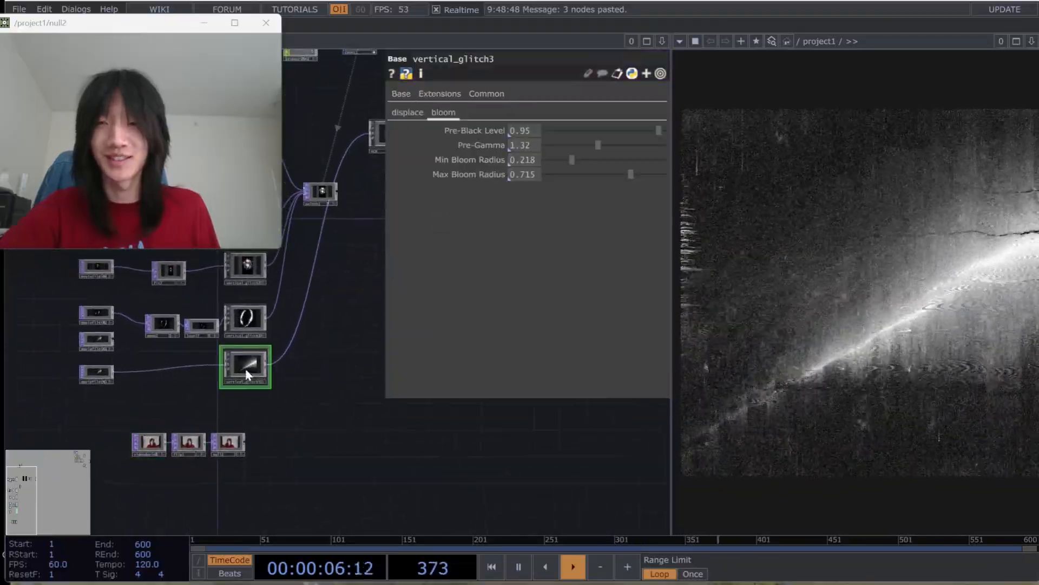
pyautogui.hotkey('ctrl', 'c')
pyautogui.hotkey('ctrl', 'v')
pyautogui.moveTo(246, 441); pyautogui.dragTo(297, 432)
pyautogui.scroll(6, 313, 431)
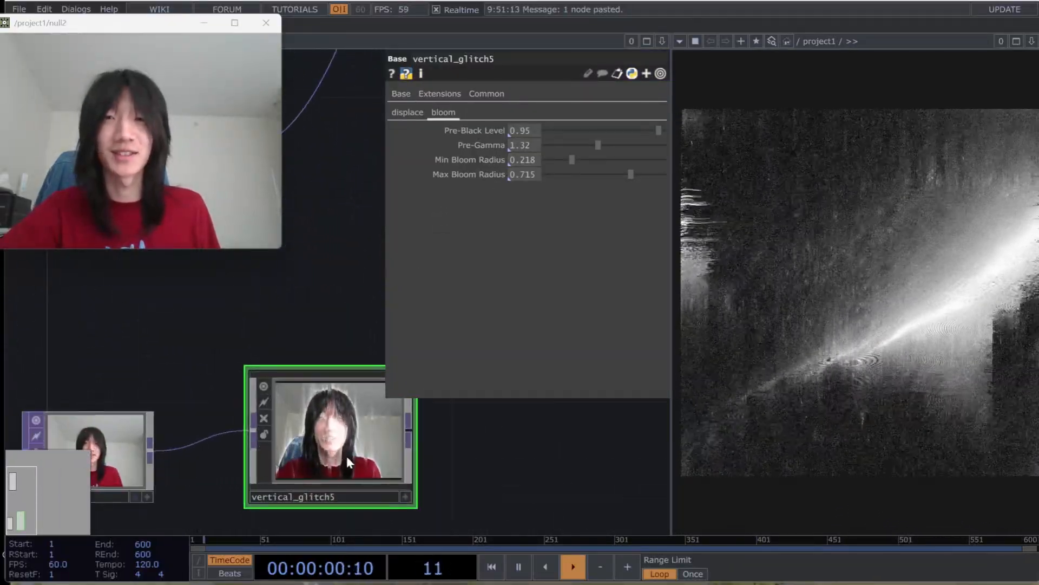
pyautogui.scroll(-8, 346, 453)
# - Duplicate mono2 and insert the copy between null2 and vertical_glitch5
pyautogui.click(145, 299)
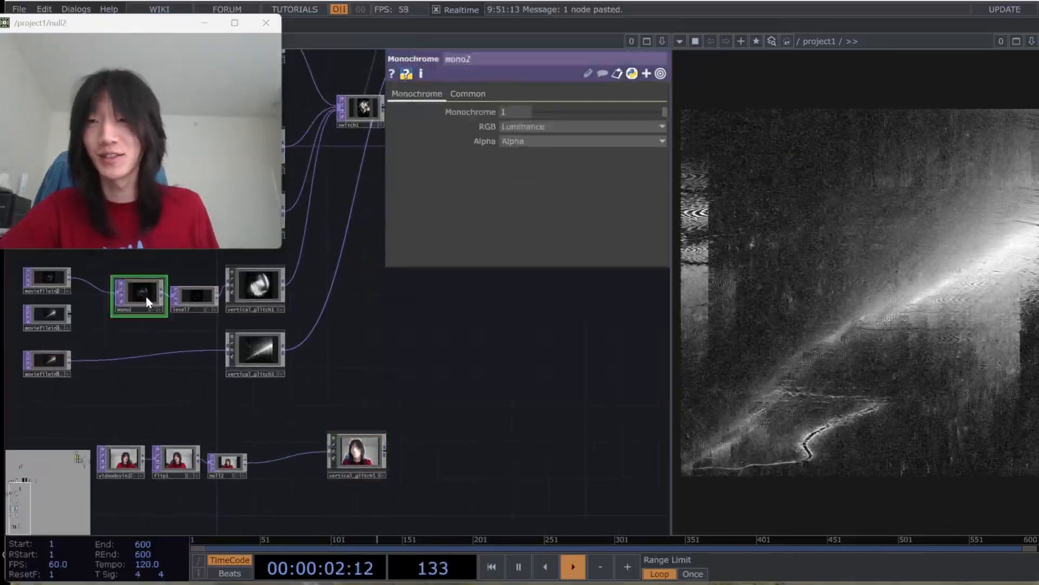
pyautogui.hotkey('ctrl', 'c')
pyautogui.hotkey('ctrl', 'v')
pyautogui.moveTo(251, 430); pyautogui.dragTo(306, 452)
pyautogui.moveTo(275, 417); pyautogui.dragTo(303, 463)
pyautogui.moveTo(425, 454); pyautogui.dragTo(316, 479)
# - Connect the output of vertical_glitch5 to the VCR component's input
pyautogui.scroll(-3, 390, 481)
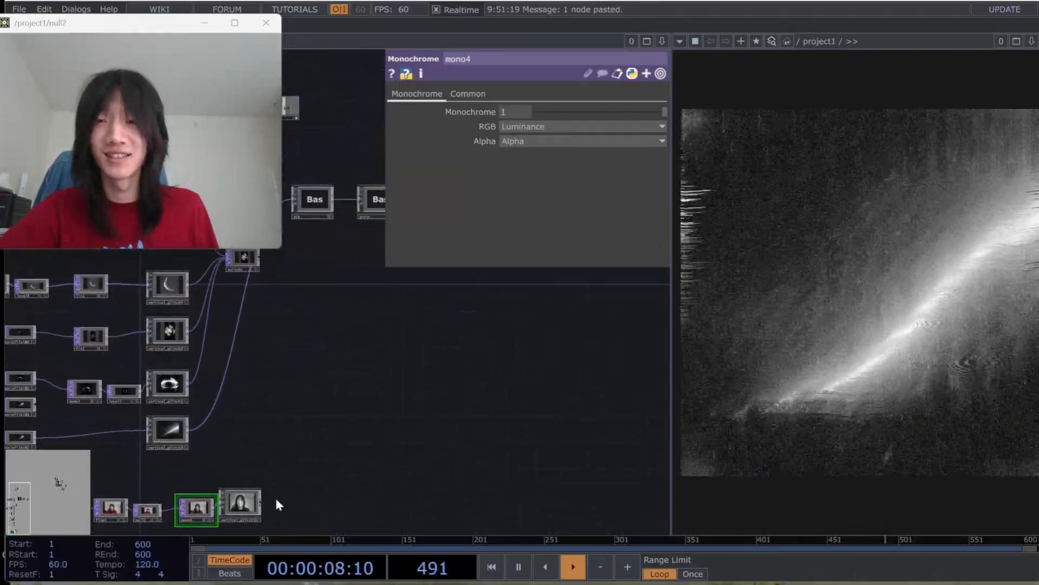
pyautogui.moveTo(229, 375); pyautogui.dragTo(228, 375)
pyautogui.moveTo(348, 417); pyautogui.dragTo(328, 480)
# - Set VCR's glitch_strength to 25 and warp_strength to 0.28
pyautogui.click(270, 264)
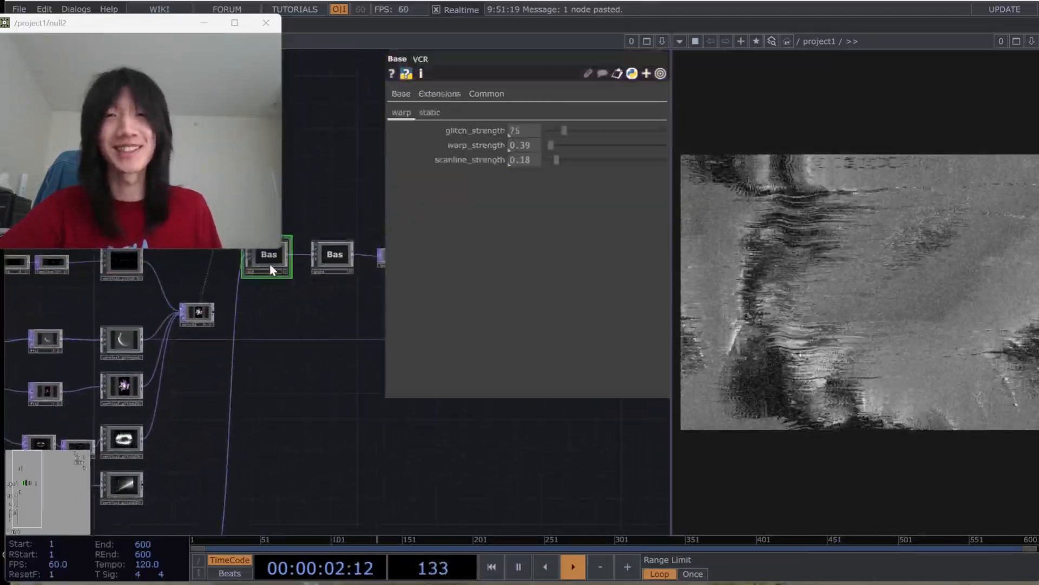
pyautogui.moveTo(564, 130); pyautogui.dragTo(550, 129)
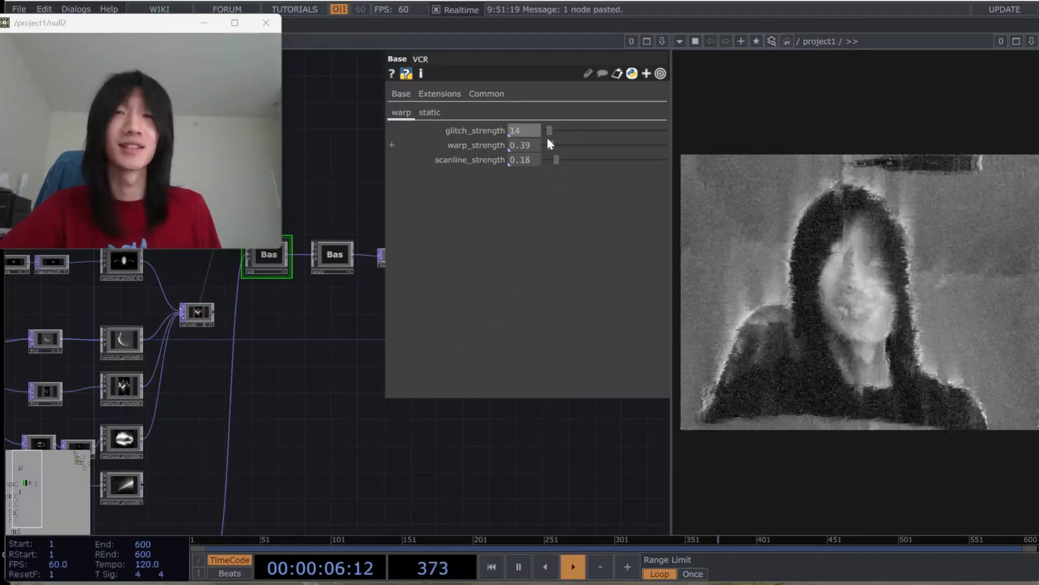
pyautogui.click(431, 112)
pyautogui.click(401, 112)
pyautogui.moveTo(549, 145)
pyautogui.mouseDown()
pyautogui.moveTo(563, 135)
pyautogui.moveTo(550, 147)
pyautogui.mouseUp()
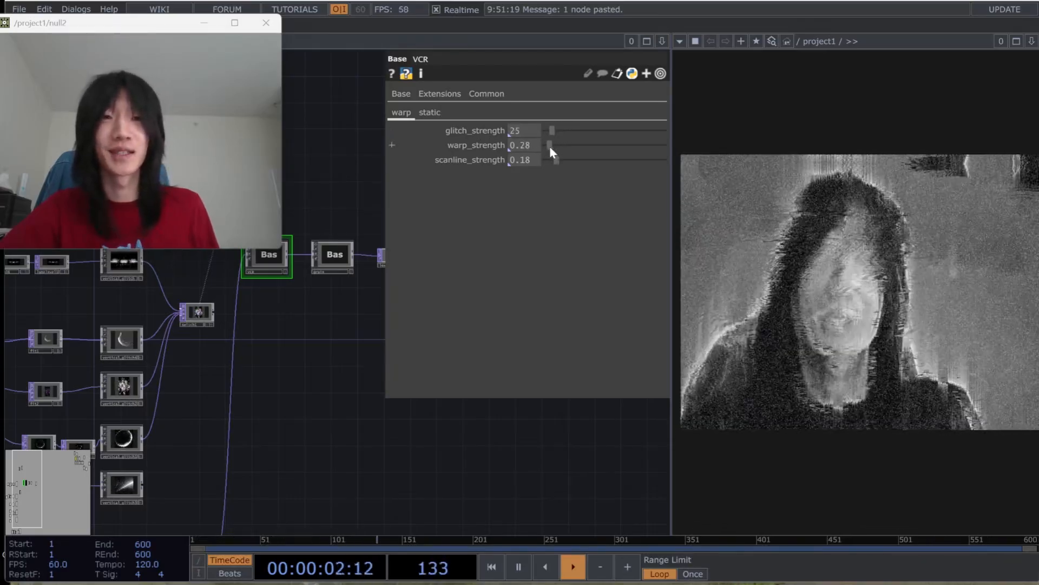
# - Set the bloom Pre-Gamma of vertical_glitch5 to 1.71 and its Pre-Black Level to 0.654
pyautogui.moveTo(278, 528); pyautogui.dragTo(303, 415)
pyautogui.scroll(4, 209, 436)
pyautogui.moveTo(208, 436); pyautogui.dragTo(265, 407)
pyautogui.scroll(1, 235, 404)
pyautogui.click(204, 424)
pyautogui.moveTo(121, 441); pyautogui.dragTo(283, 422)
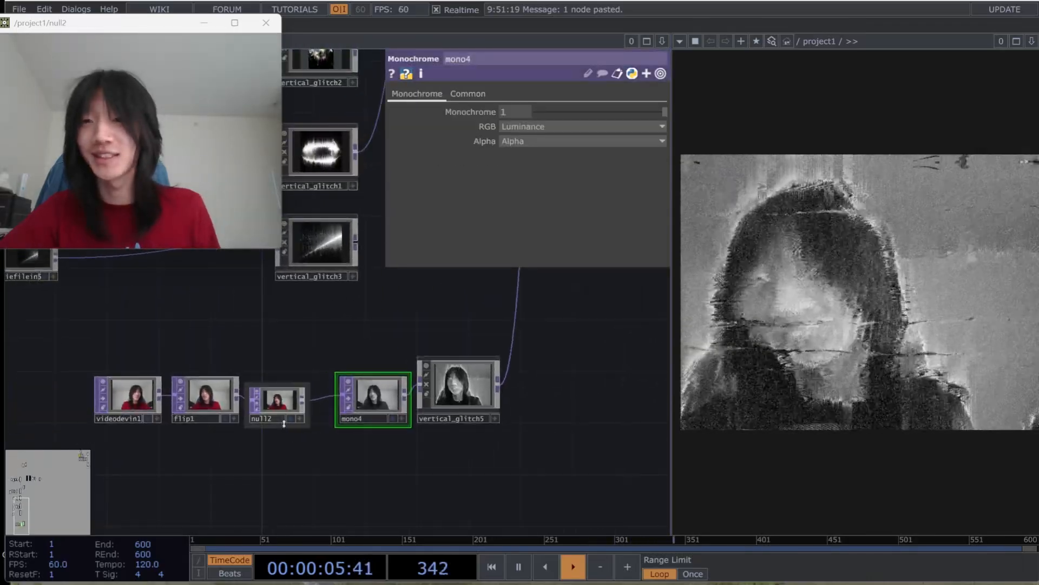
pyautogui.click(457, 398)
pyautogui.moveTo(618, 487); pyautogui.dragTo(465, 485)
pyautogui.click(615, 145)
pyautogui.moveTo(618, 130)
pyautogui.mouseDown()
pyautogui.moveTo(585, 132)
pyautogui.moveTo(623, 130)
pyautogui.mouseUp()
# - Set the first values of vertical_glitch5's displace_weight_1 and displace_weight_2 to 0.005, and fine-tune its bloom
pyautogui.click(407, 113)
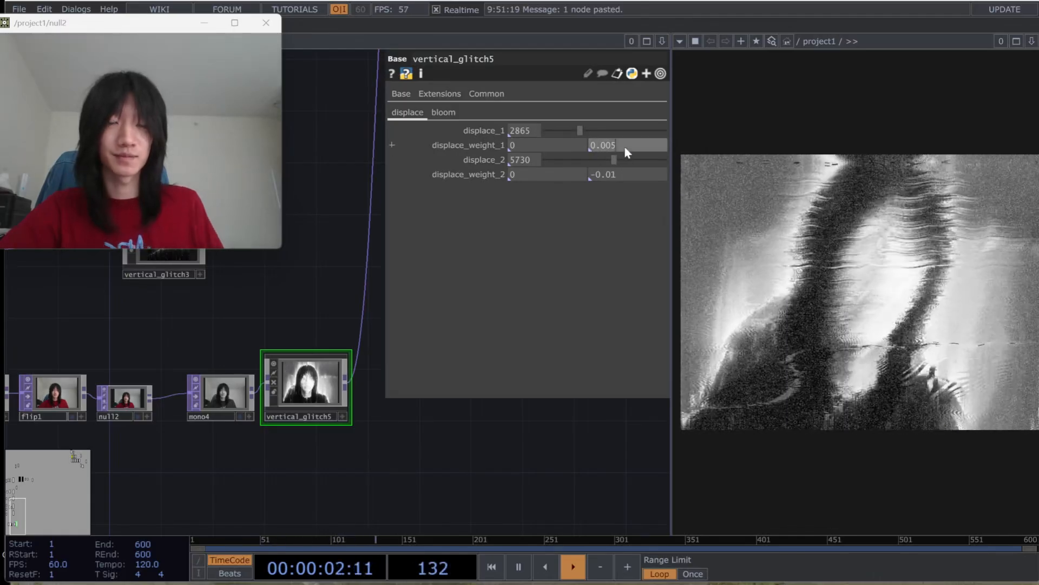
pyautogui.click(562, 147)
pyautogui.write('0.001')
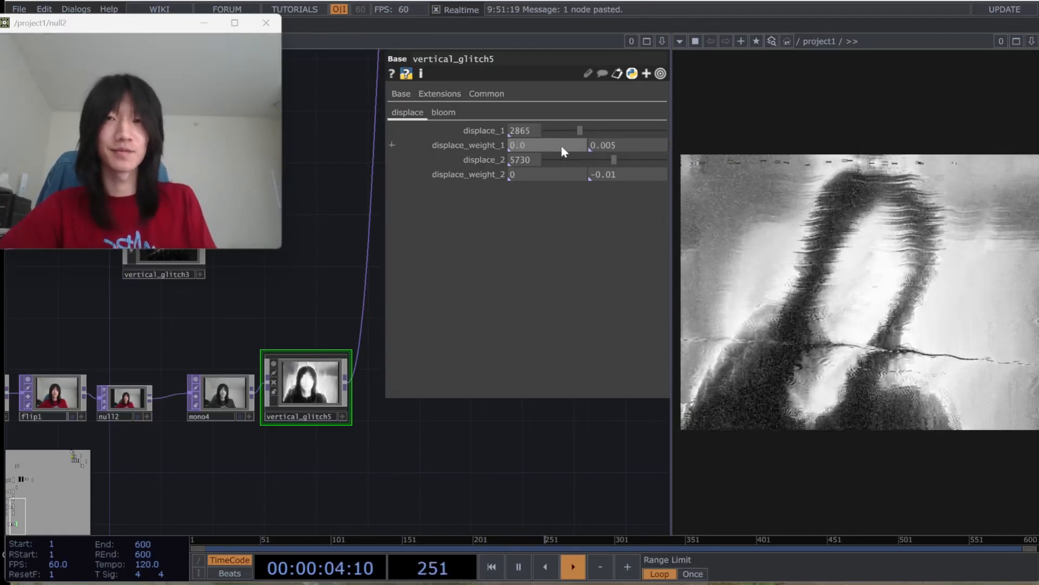
pyautogui.press('BackSpace')
pyautogui.write('5')
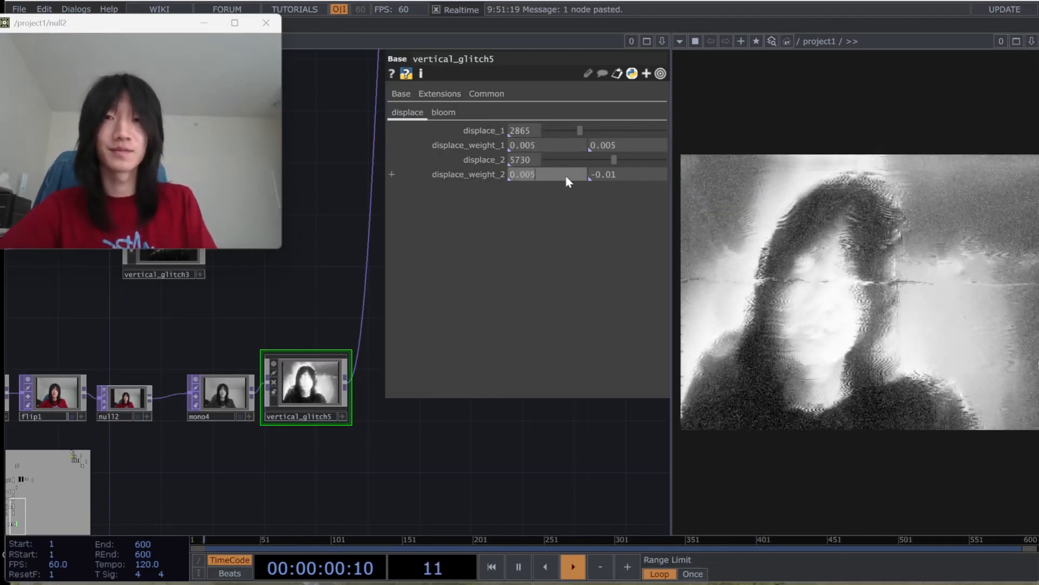
pyautogui.press('Return')
pyautogui.click(443, 112)
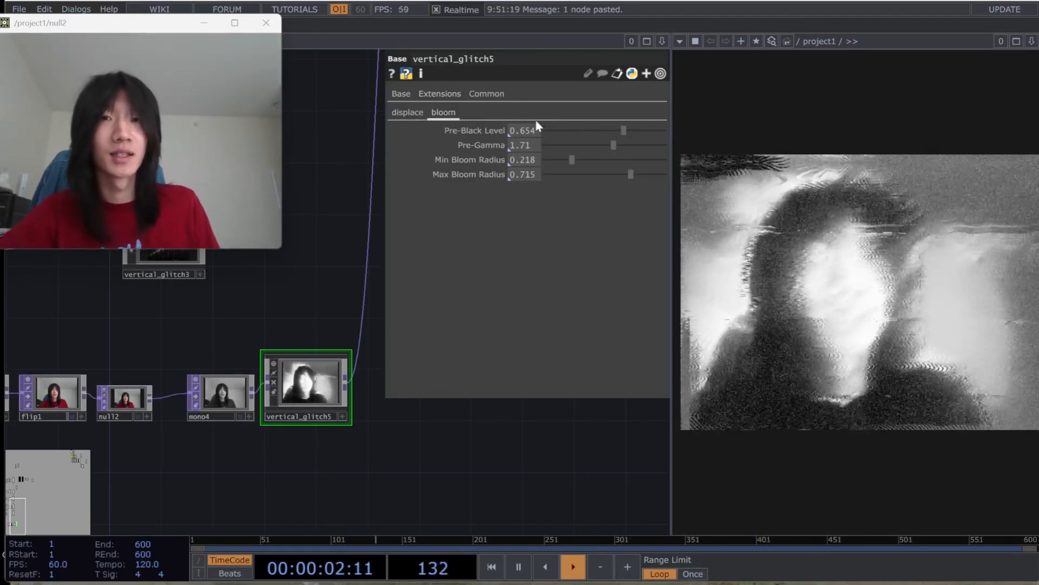
pyautogui.moveTo(613, 132)
pyautogui.mouseDown()
pyautogui.moveTo(566, 147)
pyautogui.moveTo(611, 138)
pyautogui.mouseUp()
# - Inspect the static settings of grain and the warp settings of VCR
pyautogui.moveTo(365, 278); pyautogui.dragTo(225, 356)
pyautogui.scroll(-4, 221, 361)
pyautogui.moveTo(337, 297); pyautogui.dragTo(308, 487)
pyautogui.moveTo(279, 367); pyautogui.dragTo(275, 399)
pyautogui.click(306, 329)
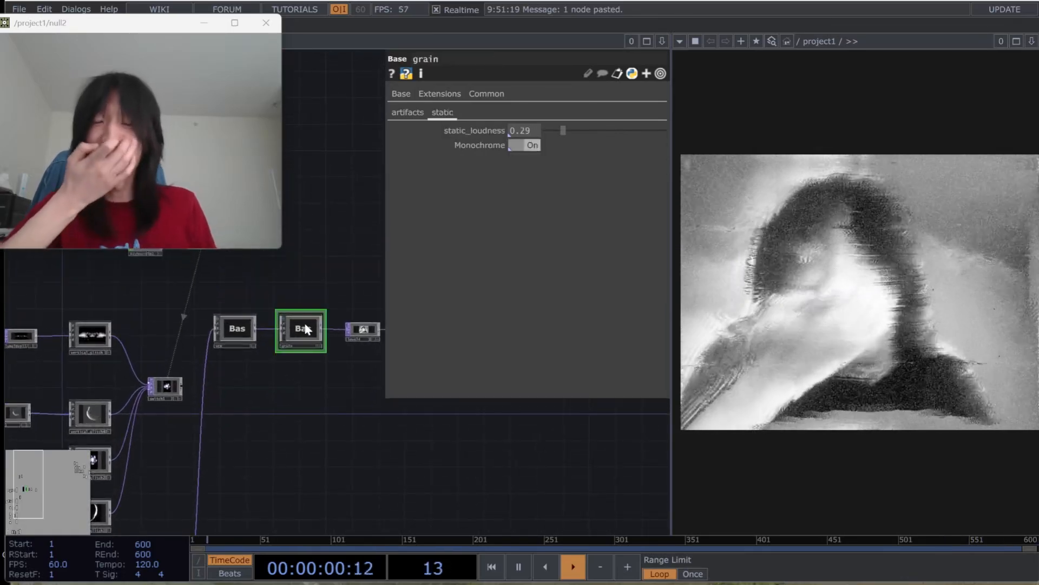
pyautogui.click(244, 332)
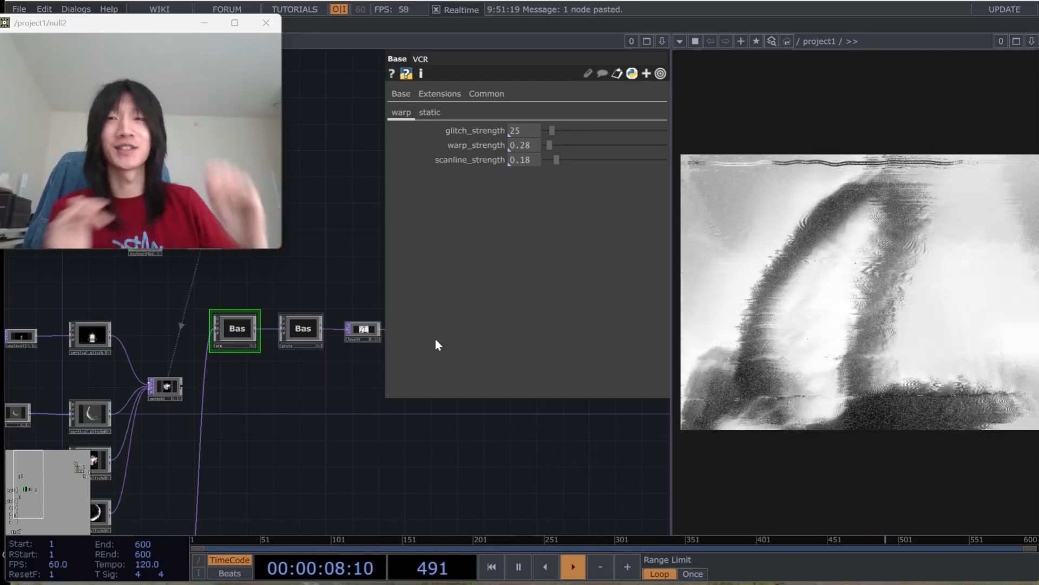
# - Examine the webcam branch, including the mono4 and flip1 settings, and the source branches above it
pyautogui.moveTo(256, 432); pyautogui.dragTo(370, 215)
pyautogui.click(209, 438)
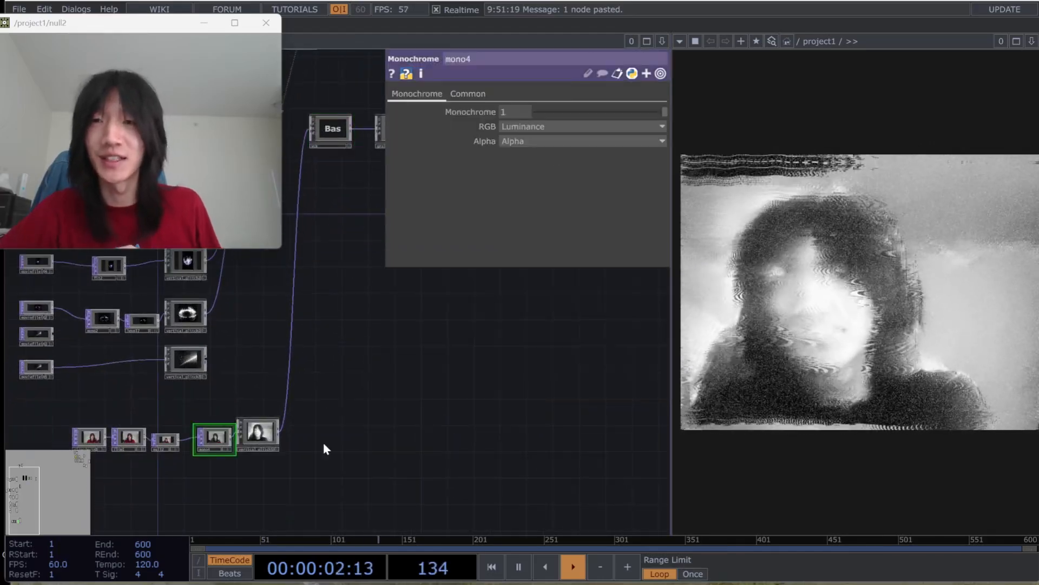
pyautogui.click(155, 439)
pyautogui.moveTo(282, 484); pyautogui.dragTo(335, 483)
pyautogui.click(183, 445)
pyautogui.moveTo(444, 371); pyautogui.dragTo(406, 435)
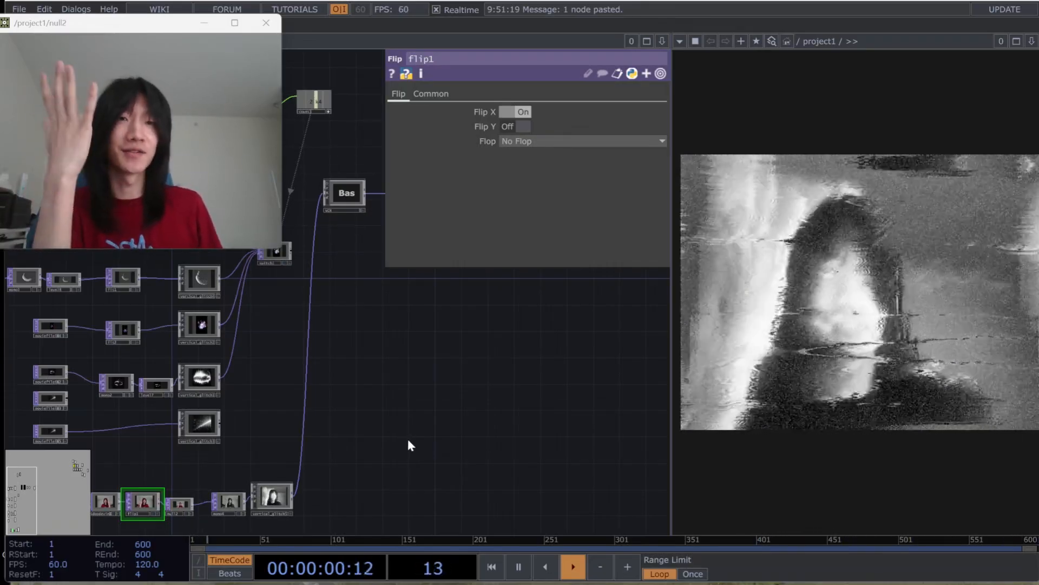
pyautogui.moveTo(385, 450); pyautogui.dragTo(479, 447)
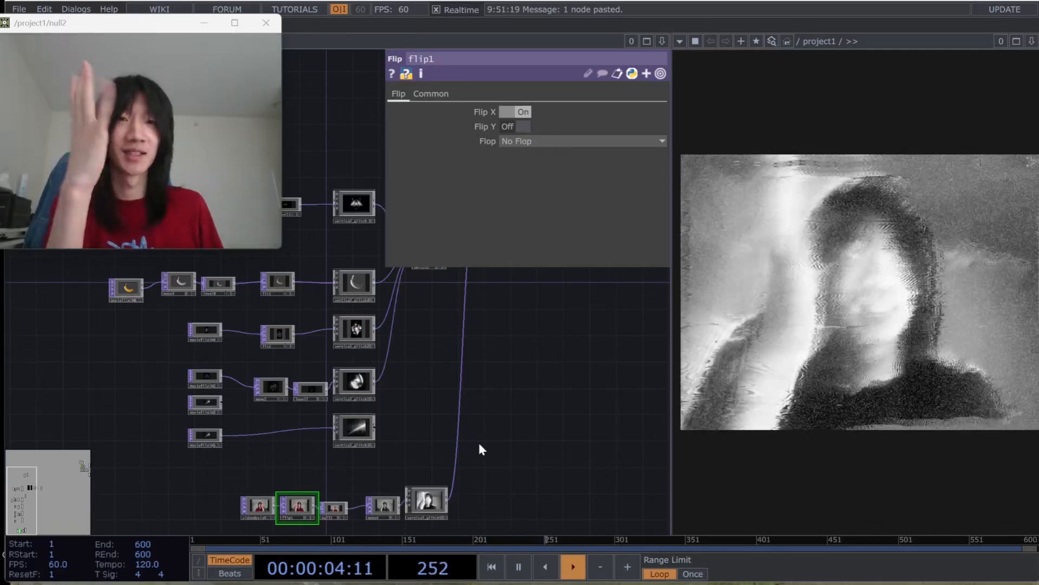
pyautogui.scroll(2, 357, 453)
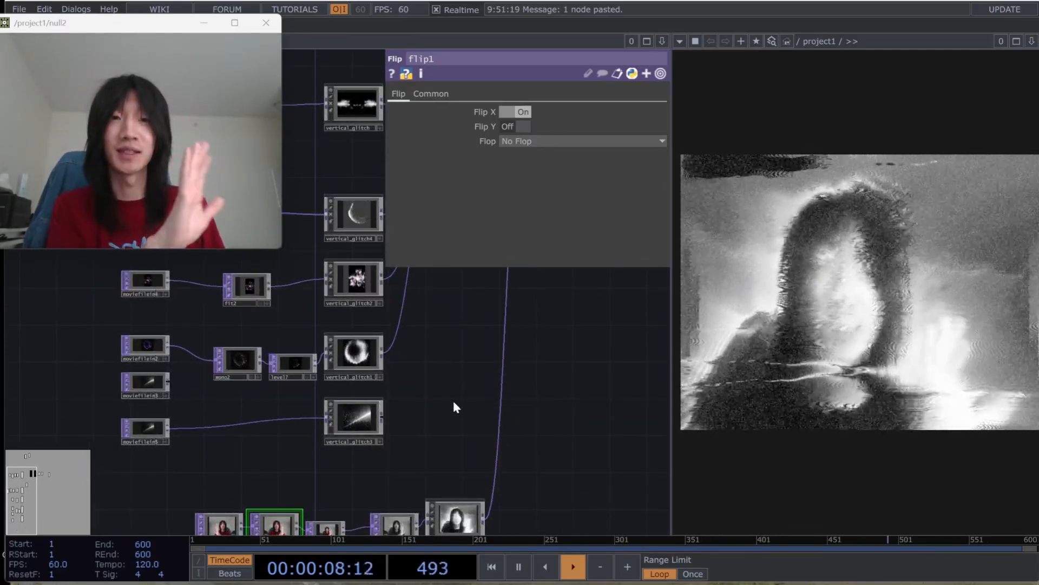
pyautogui.moveTo(453, 401); pyautogui.dragTo(413, 465)
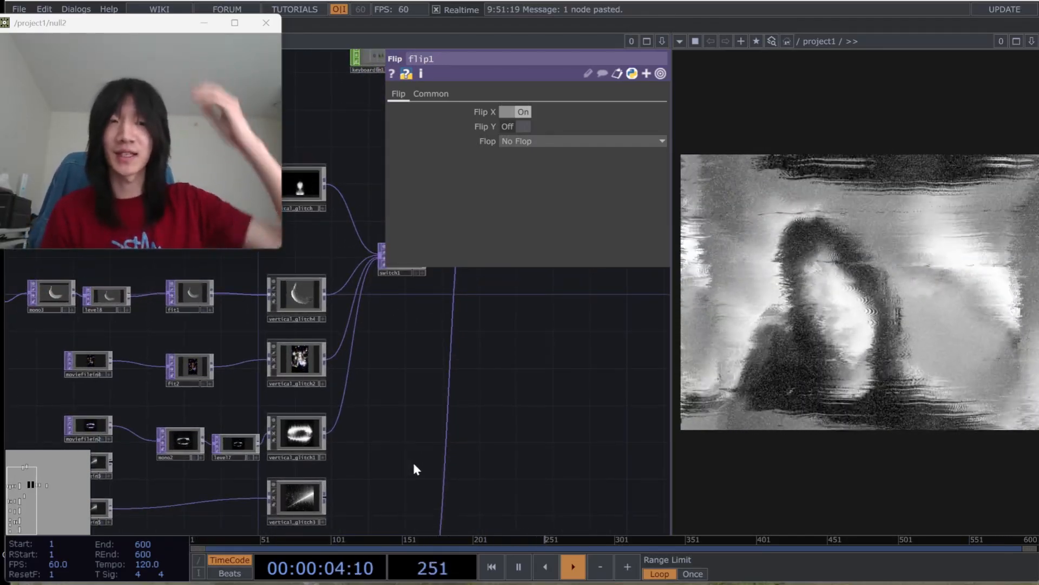
pyautogui.moveTo(416, 469); pyautogui.dragTo(422, 415)
pyautogui.moveTo(518, 281); pyautogui.dragTo(601, 181)
pyautogui.scroll(3, 308, 492)
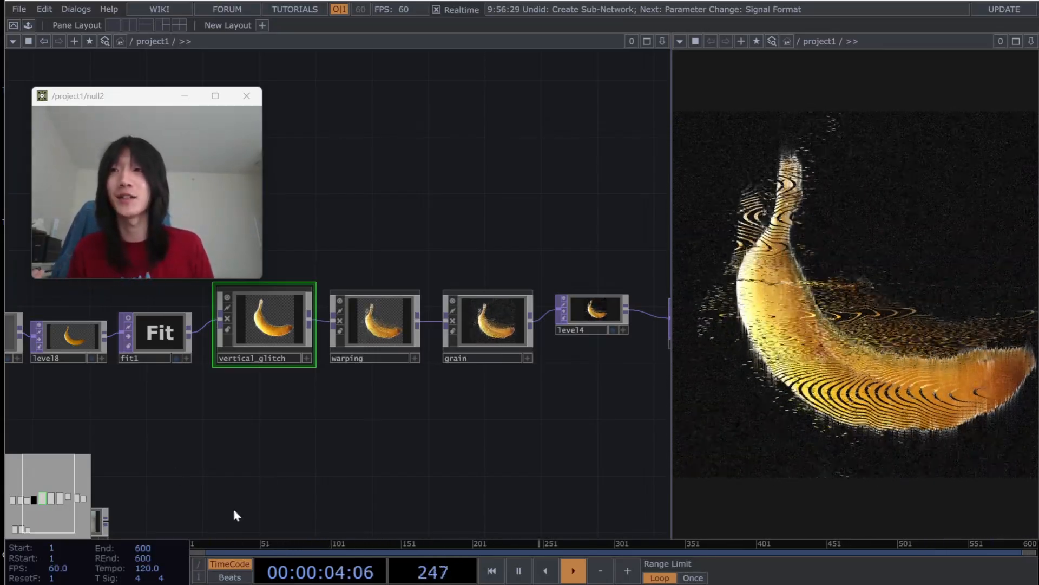
# - Show the Palette browser with its component categories and close it again
pyautogui.click(76, 9)
pyautogui.click(81, 79)
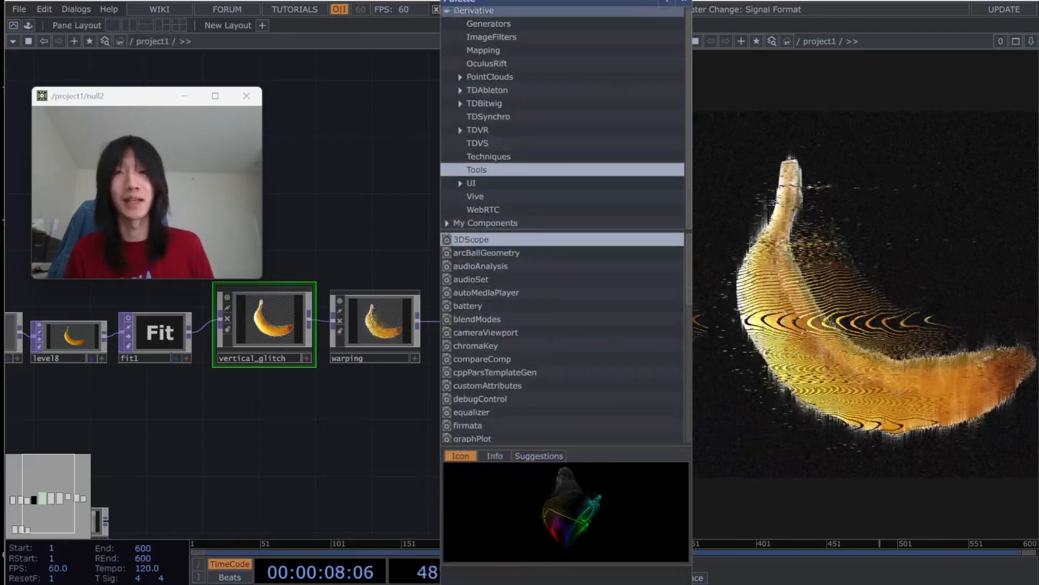
pyautogui.click(684, 2)
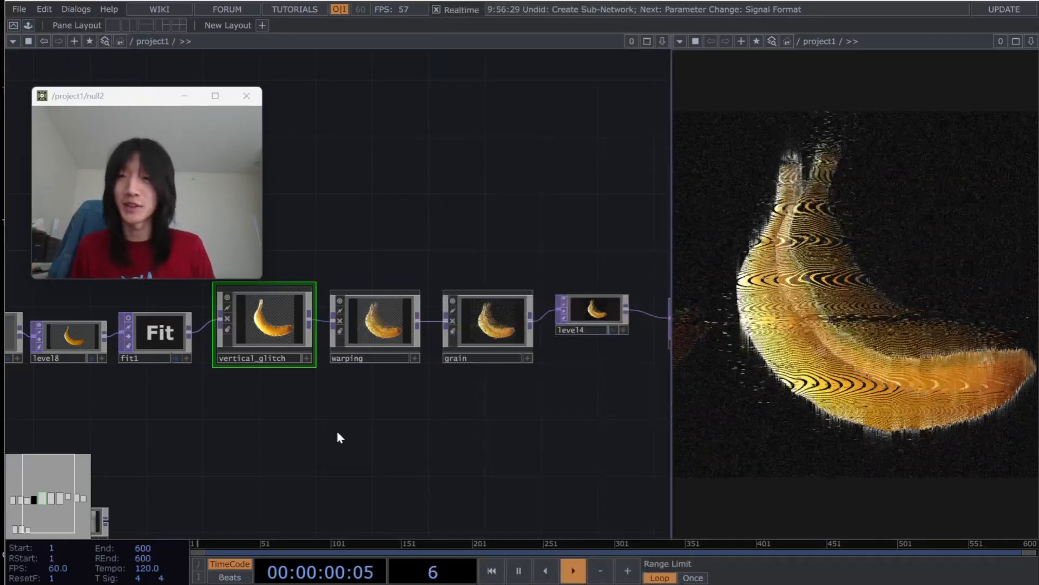
# - Collapse vertical_glitch, warping and grain into a single component and name it glitch
pyautogui.scroll(1, 409, 281)
pyautogui.moveTo(329, 224); pyautogui.dragTo(622, 498)
pyautogui.moveTo(382, 362); pyautogui.dragTo(330, 330)
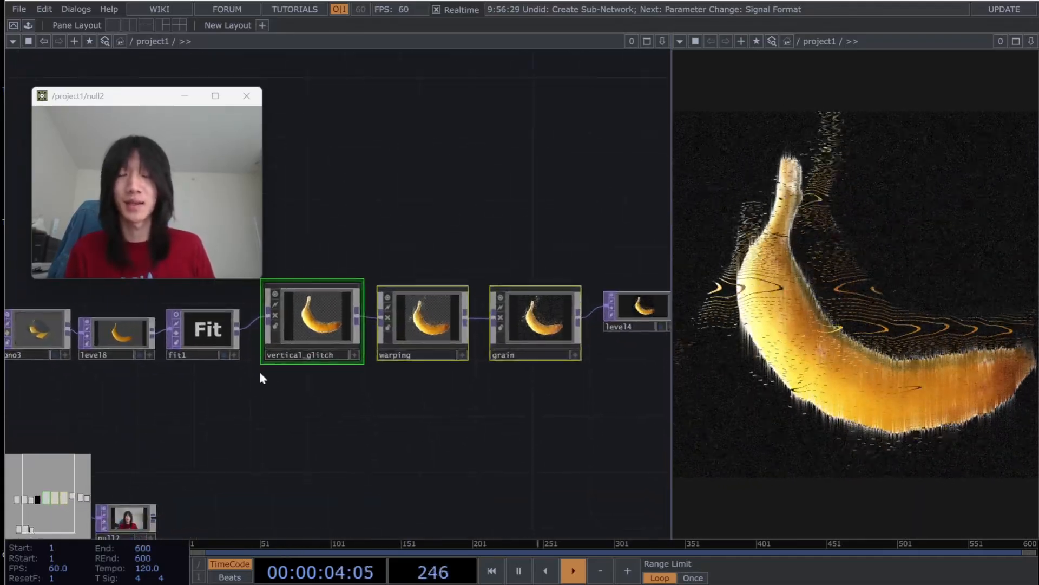
pyautogui.rightClick(372, 379)
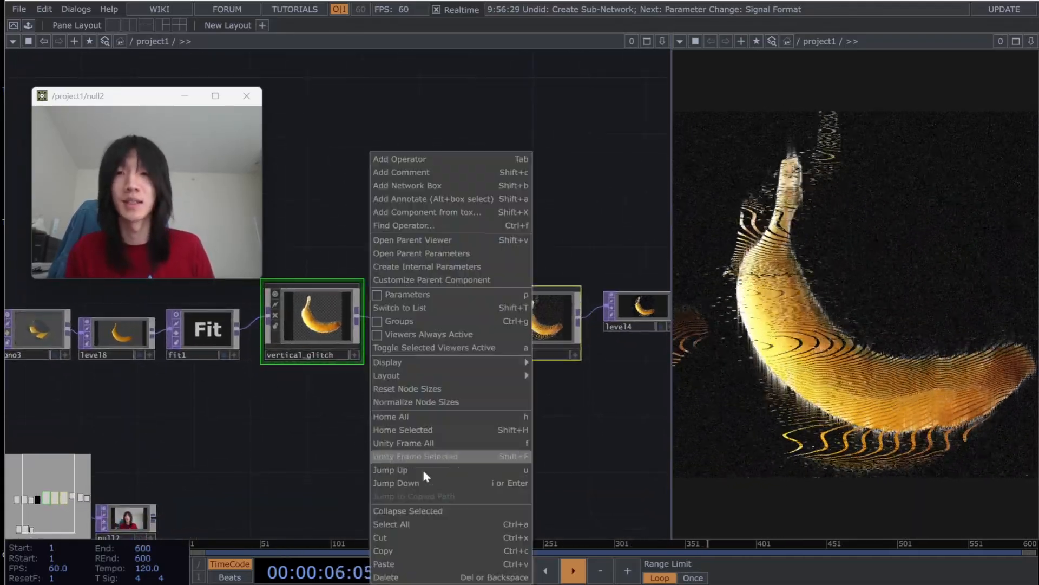
pyautogui.click(438, 512)
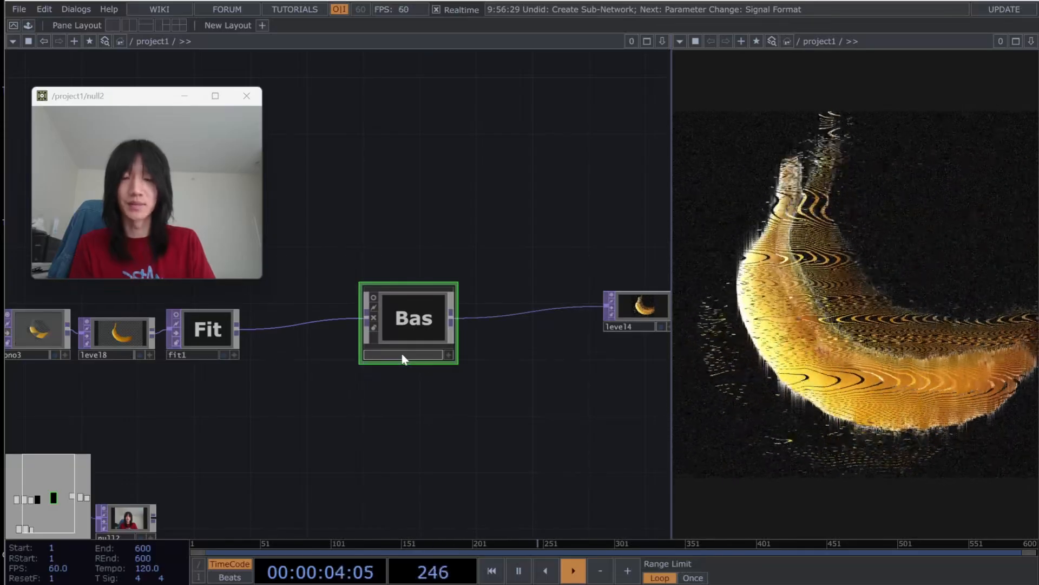
pyautogui.press('Return')
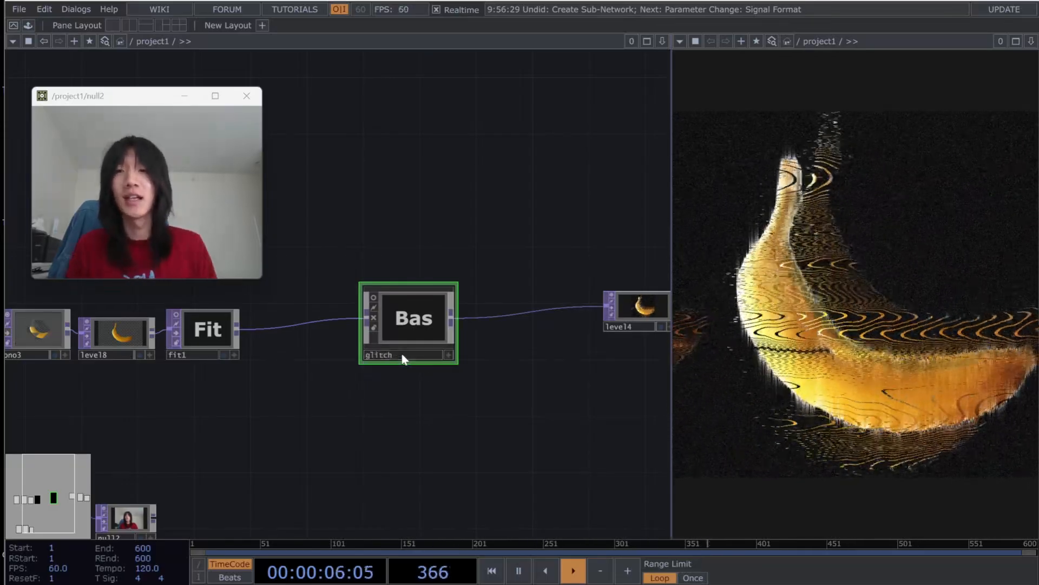
# - Save the glitch component as a tox file named glitch in Documents > Derivative > Palette > tops
pyautogui.rightClick(420, 338)
pyautogui.click(472, 345)
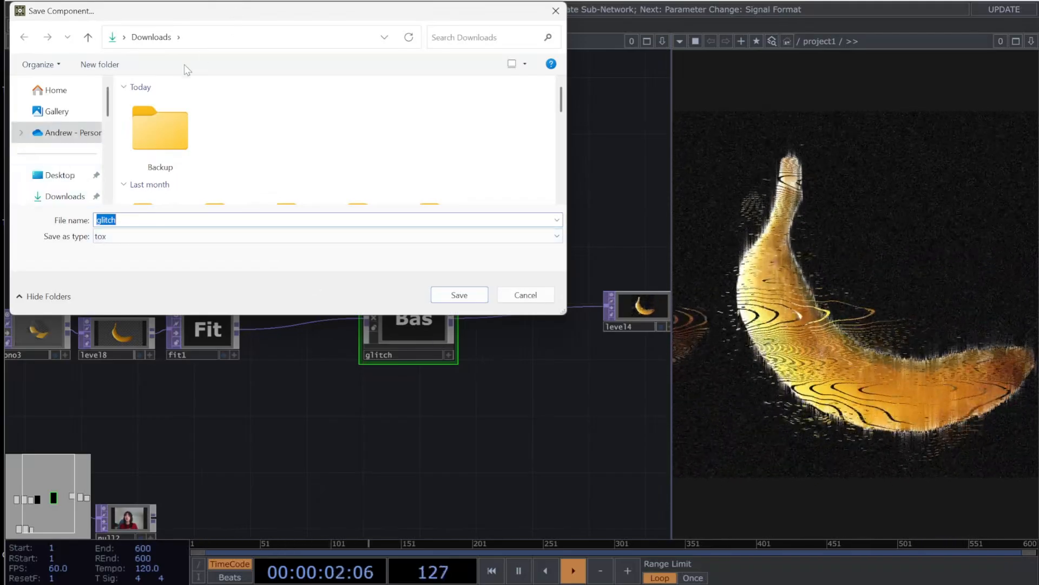
pyautogui.click(525, 295)
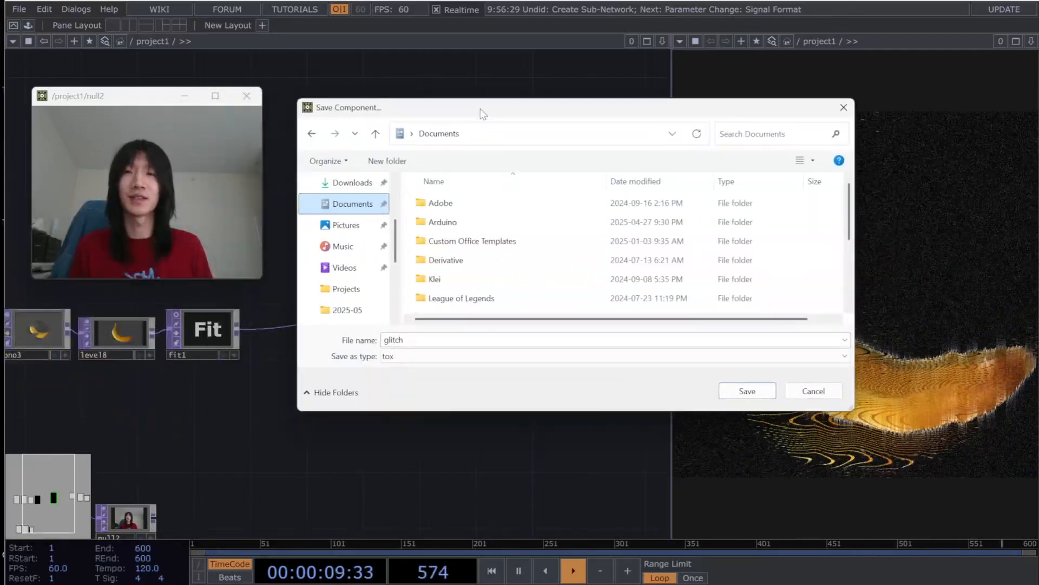
pyautogui.moveTo(480, 109); pyautogui.dragTo(0, 162)
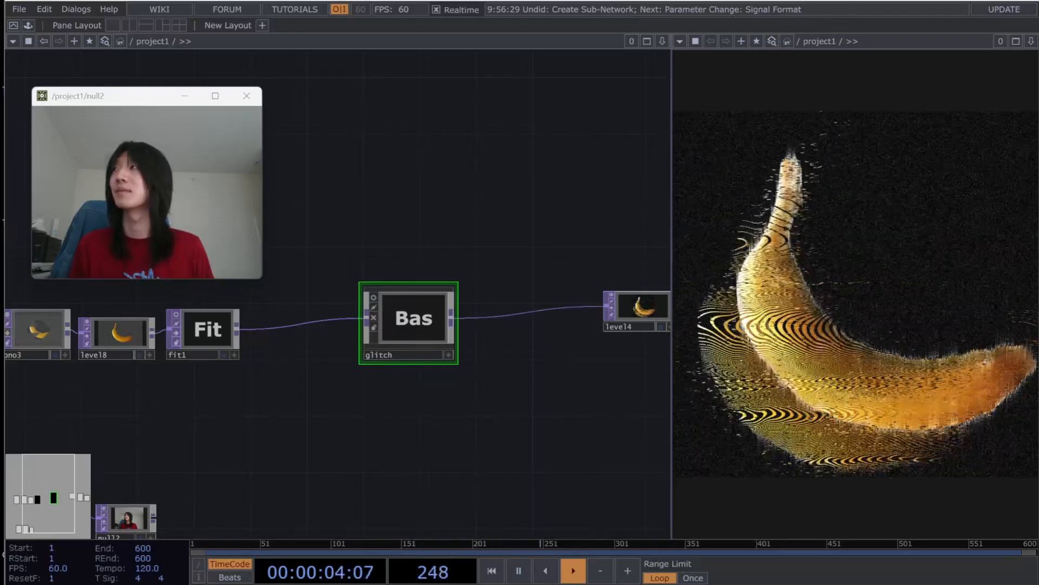
pyautogui.moveTo(0, 238); pyautogui.dragTo(528, 110)
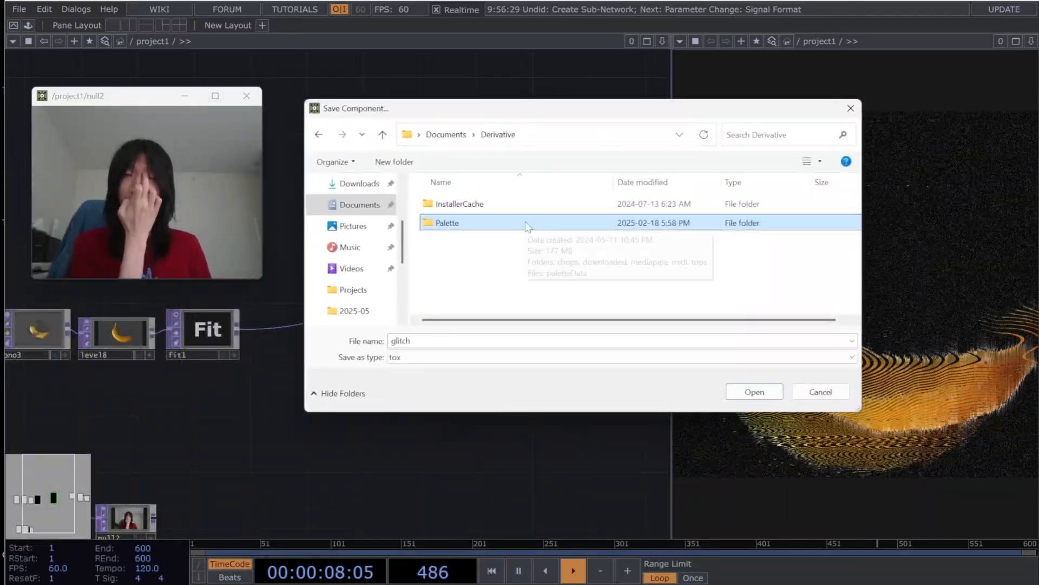
pyautogui.doubleClick(487, 230)
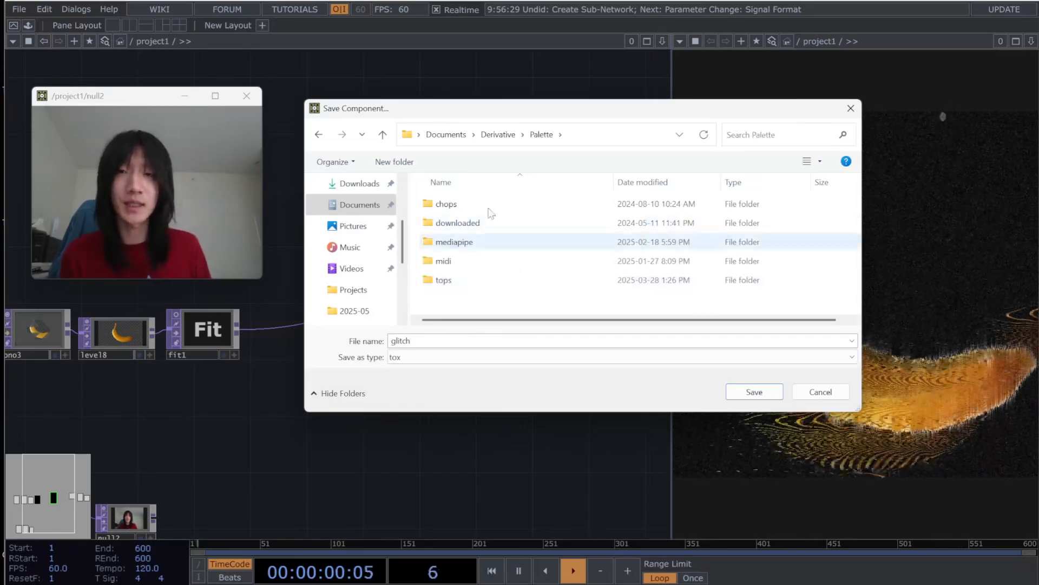
pyautogui.rightClick(434, 174)
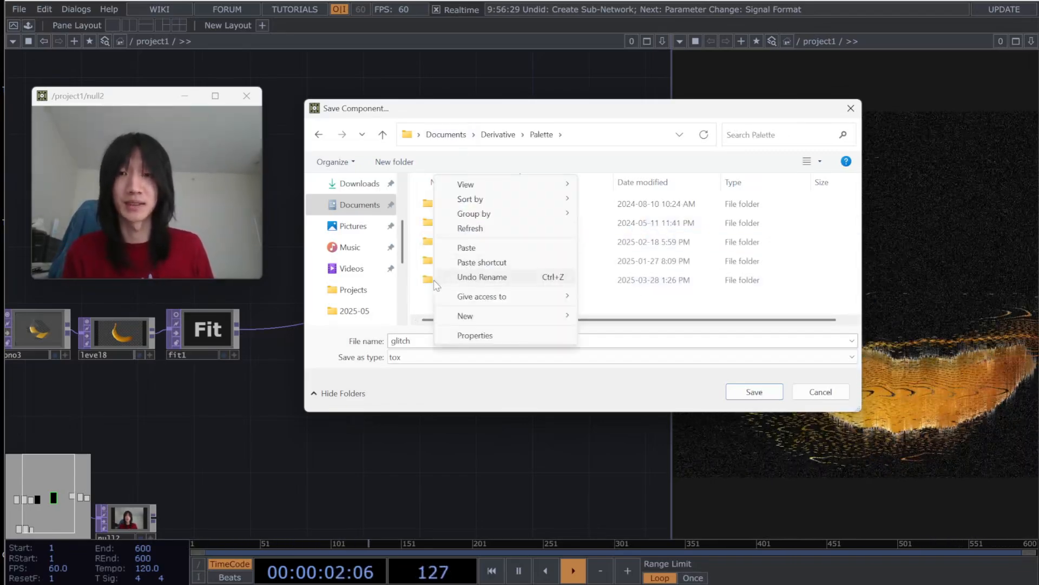
pyautogui.click(429, 303)
pyautogui.doubleClick(468, 286)
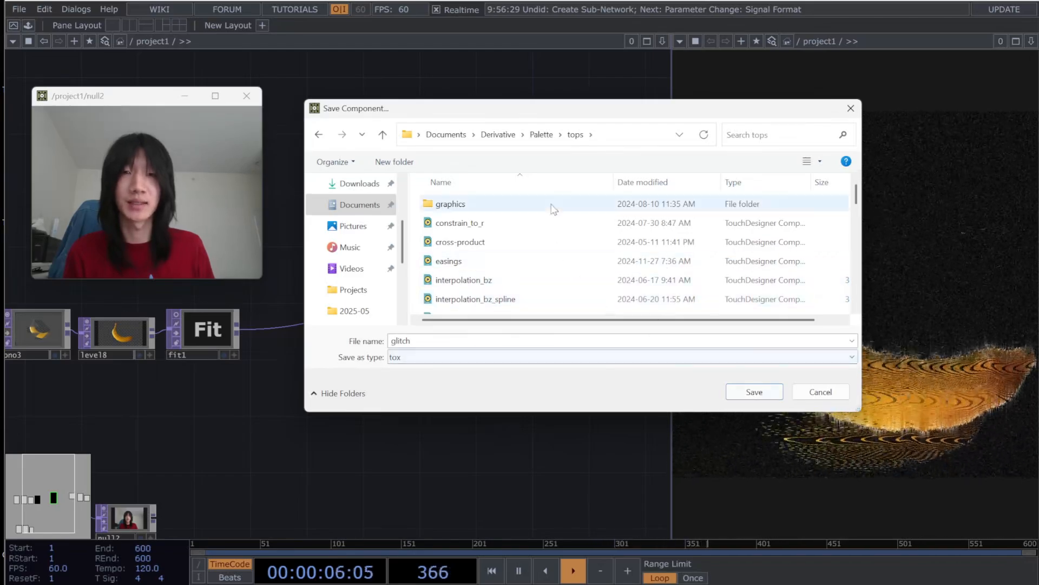
pyautogui.click(753, 393)
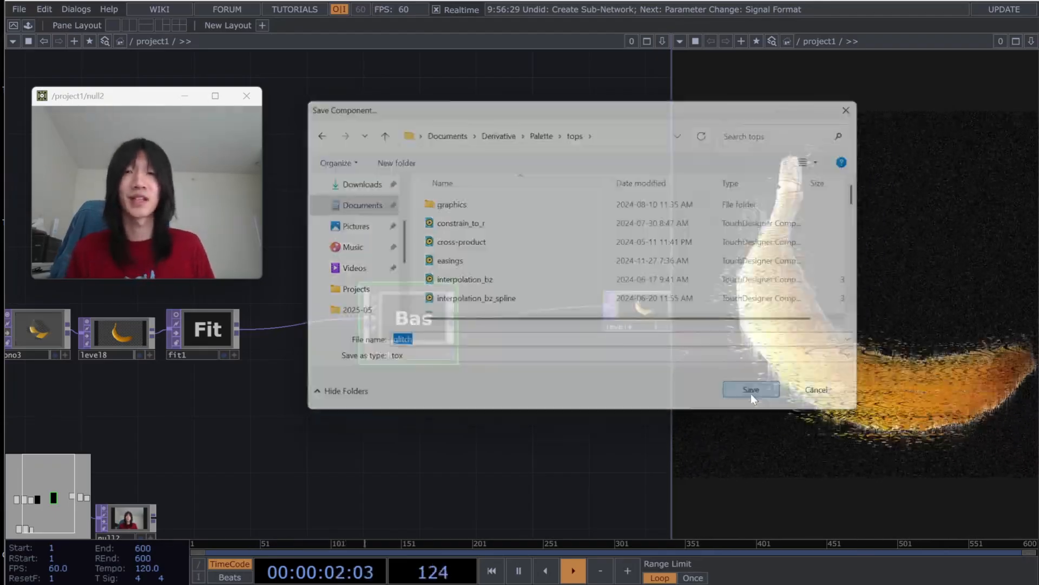
# - Refresh the tops folder under My Components in the Palette browser, then close the browser
pyautogui.click(77, 10)
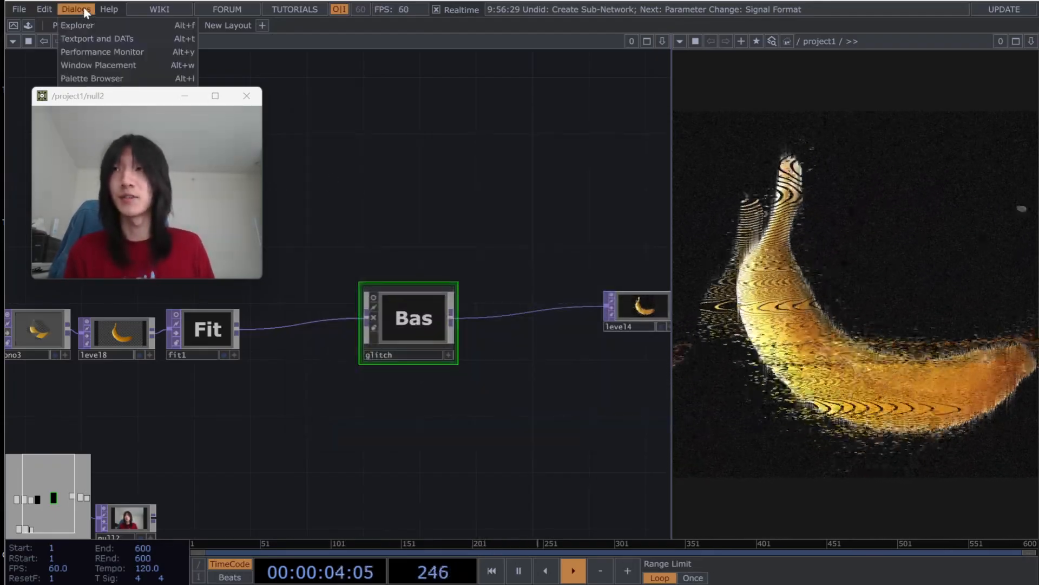
pyautogui.click(93, 78)
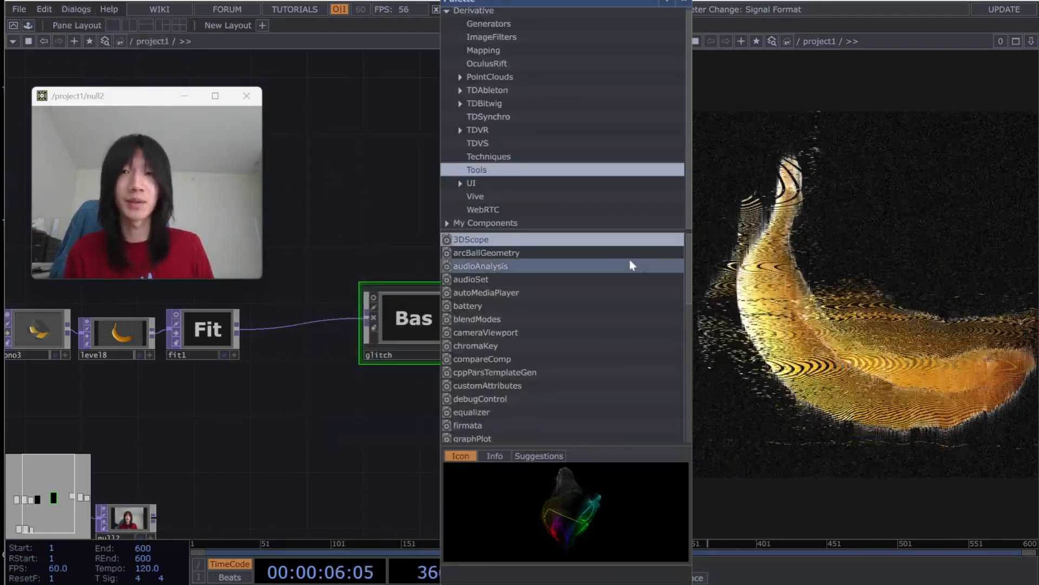
pyautogui.click(503, 219)
pyautogui.click(501, 224)
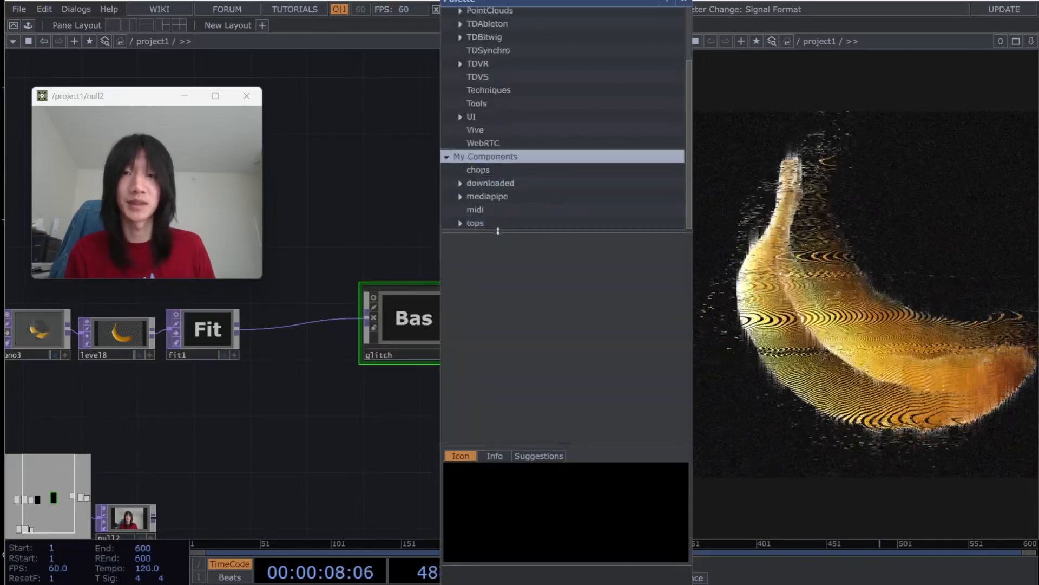
pyautogui.rightClick(507, 221)
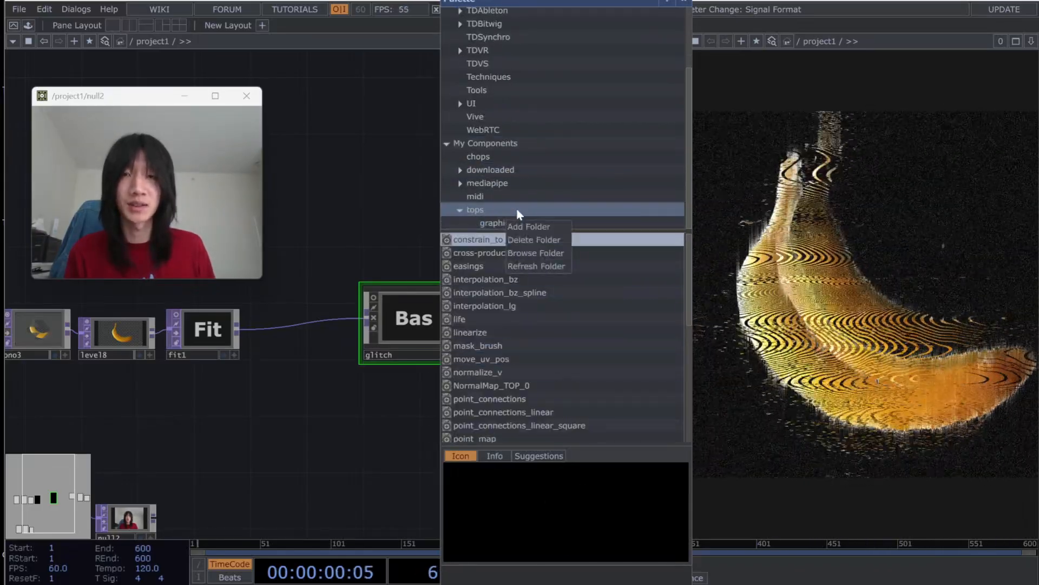
pyautogui.click(534, 265)
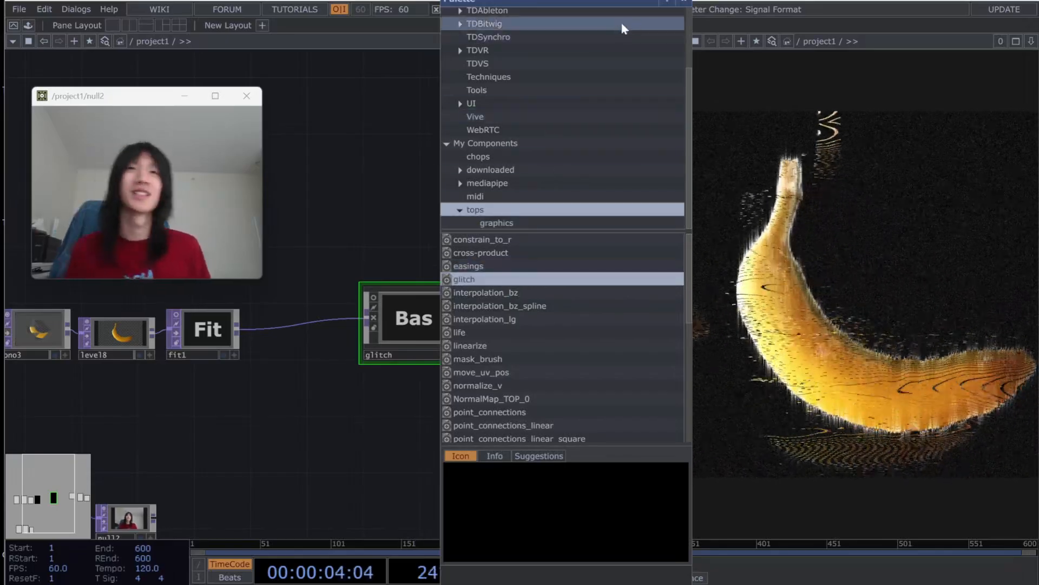
pyautogui.click(684, 2)
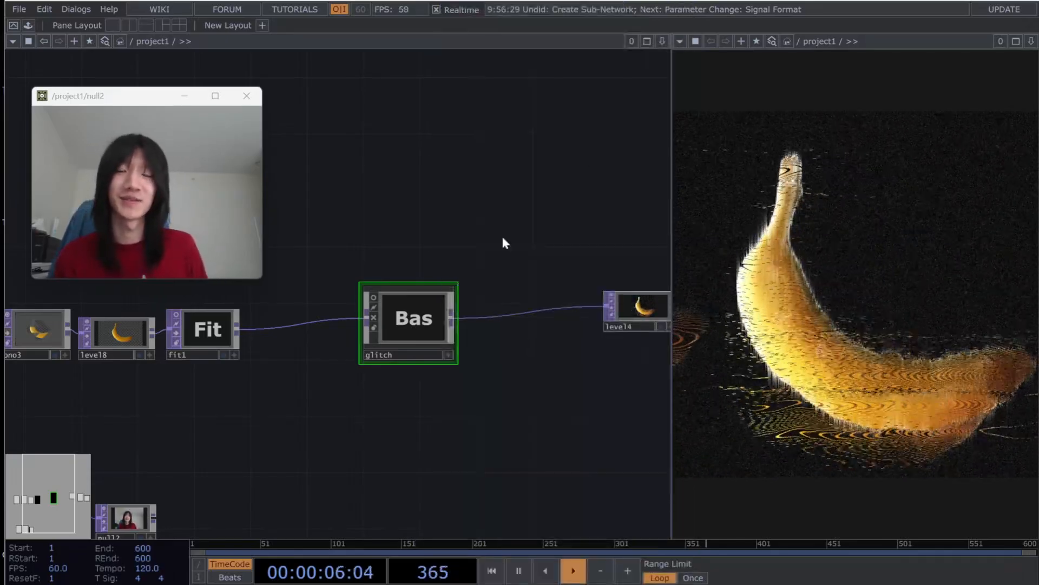
# - Show the parameters of glitch, enter it, and inspect the parameters of vertical_glitch, warping and grain
pyautogui.moveTo(471, 444); pyautogui.dragTo(264, 469)
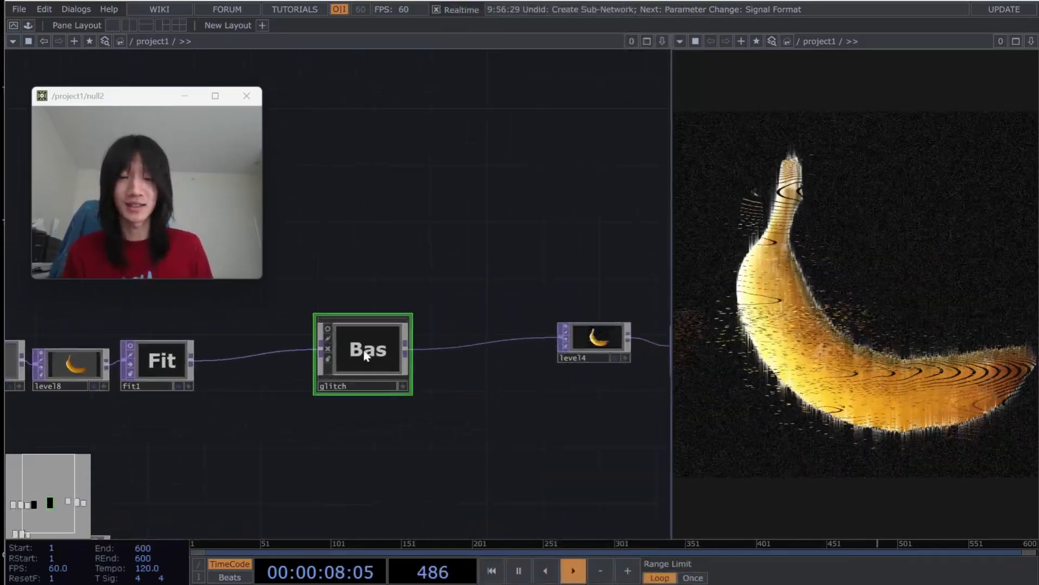
pyautogui.press('p')
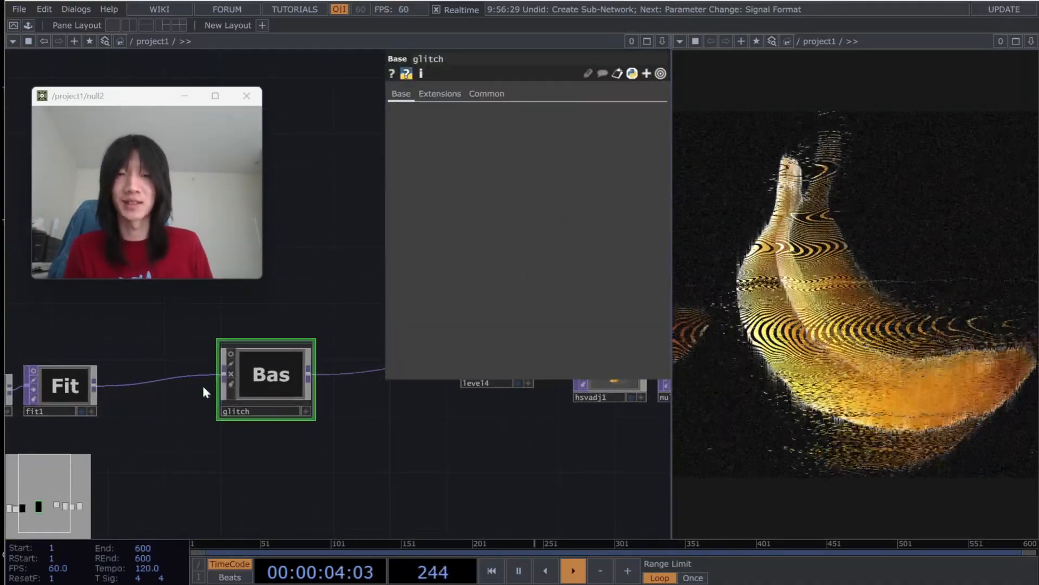
pyautogui.press('i')
pyautogui.moveTo(320, 458); pyautogui.dragTo(398, 523)
pyautogui.scroll(3, 219, 420)
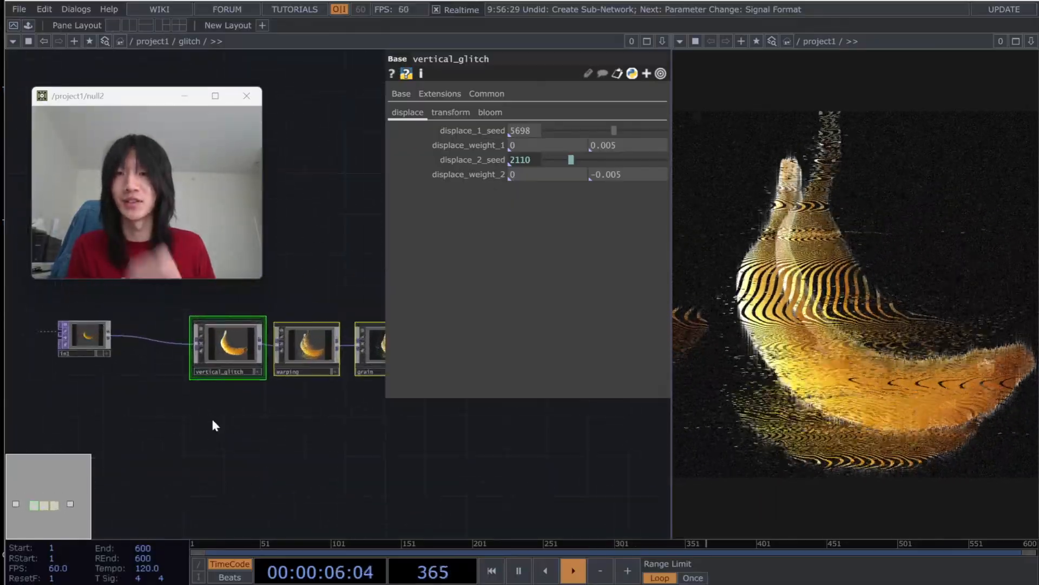
pyautogui.click(231, 371)
pyautogui.moveTo(296, 488); pyautogui.dragTo(237, 537)
pyautogui.click(264, 409)
pyautogui.click(323, 411)
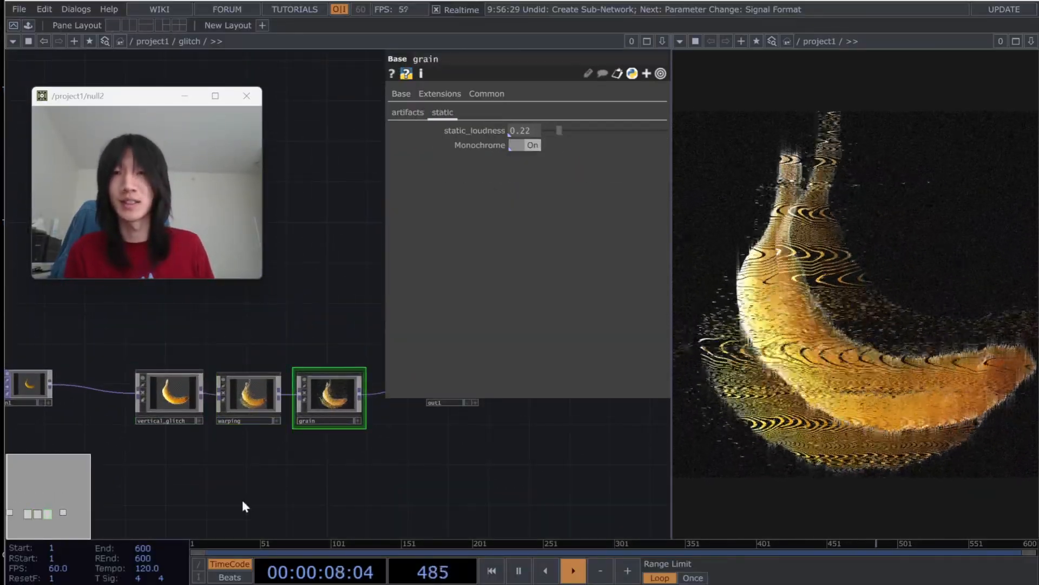
pyautogui.moveTo(229, 466); pyautogui.dragTo(309, 496)
pyautogui.click(255, 436)
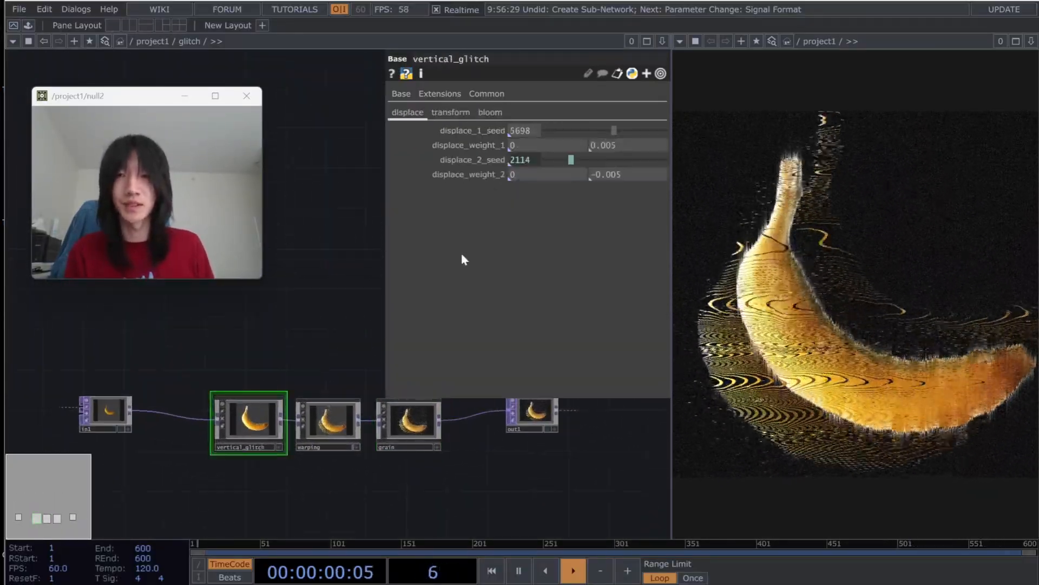
# - Open the Component Editor for the parent glitch component, place it over the viewer, and check vertical_glitch's parameter pages
pyautogui.rightClick(281, 317)
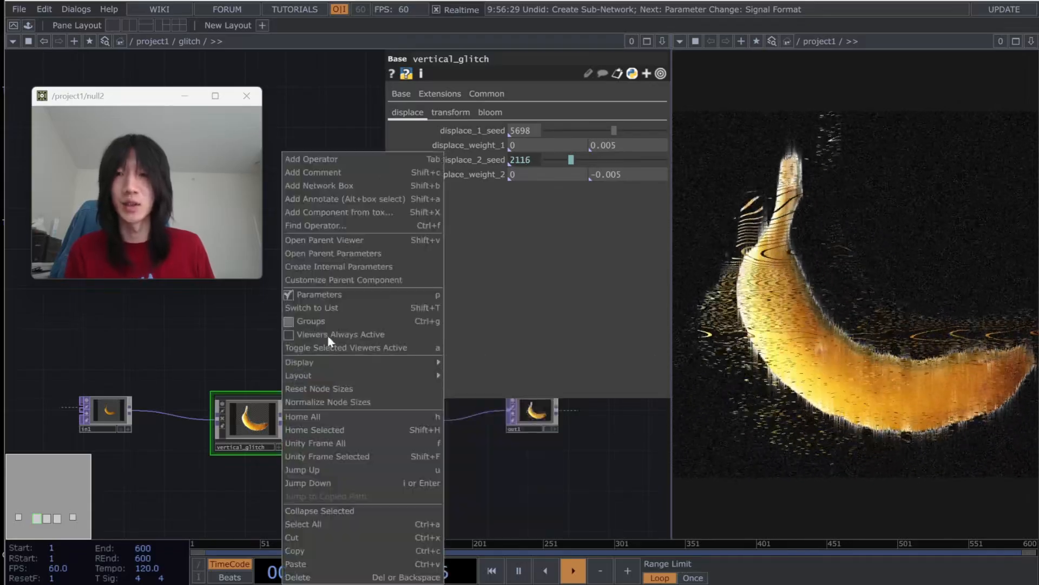
pyautogui.click(331, 280)
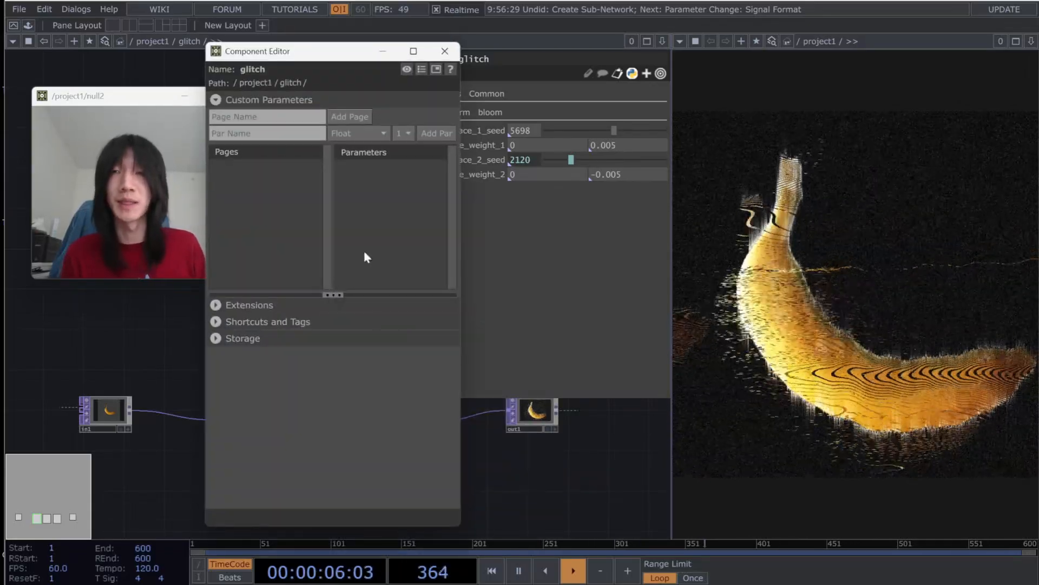
pyautogui.moveTo(282, 51); pyautogui.dragTo(825, 62)
pyautogui.click(826, 128)
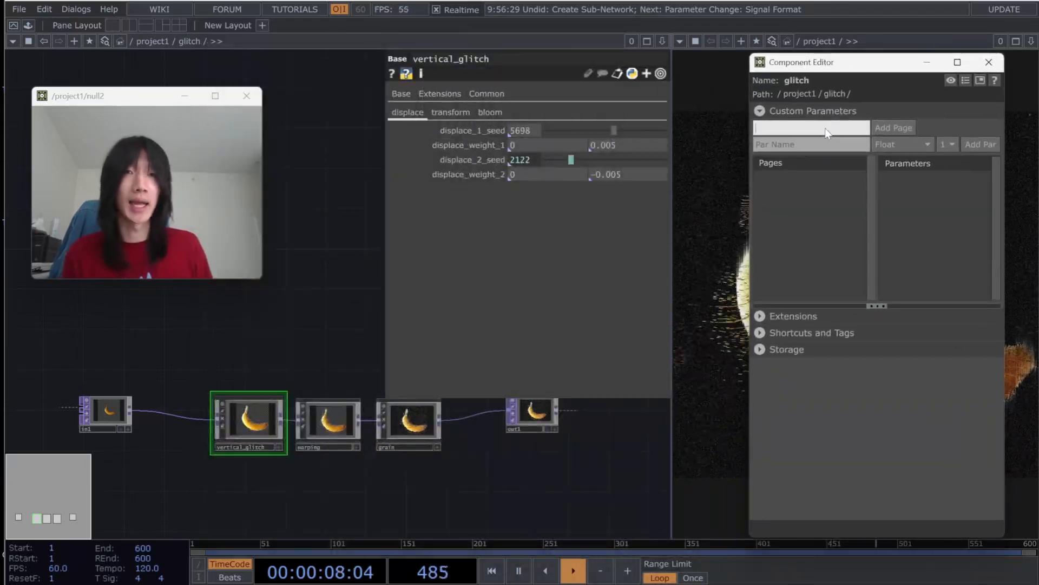
pyautogui.click(450, 112)
pyautogui.click(408, 112)
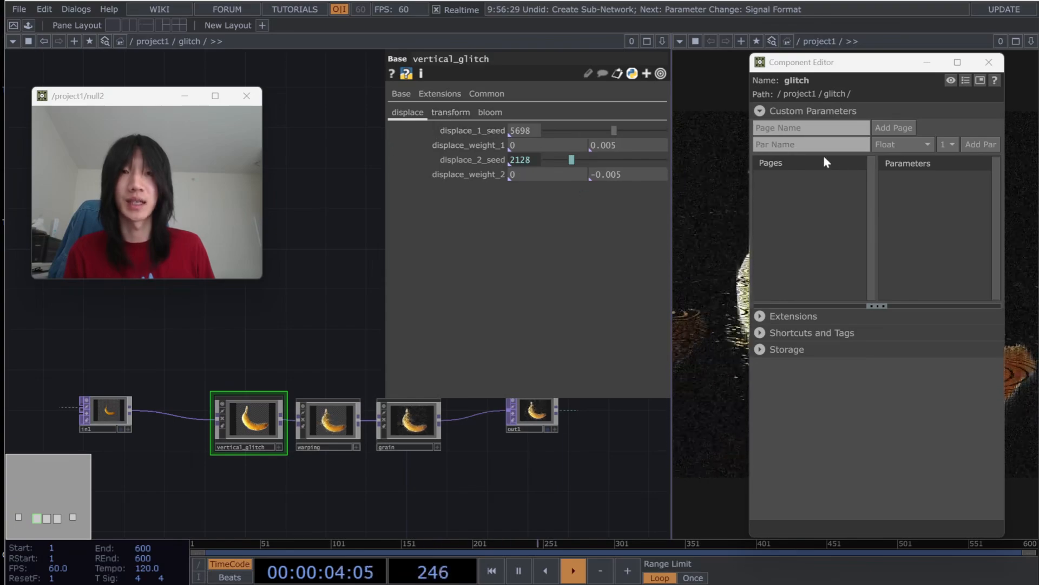
# - Add two custom parameter pages named displace and transform to the glitch component
pyautogui.click(841, 129)
pyautogui.write('displace')
pyautogui.click(911, 128)
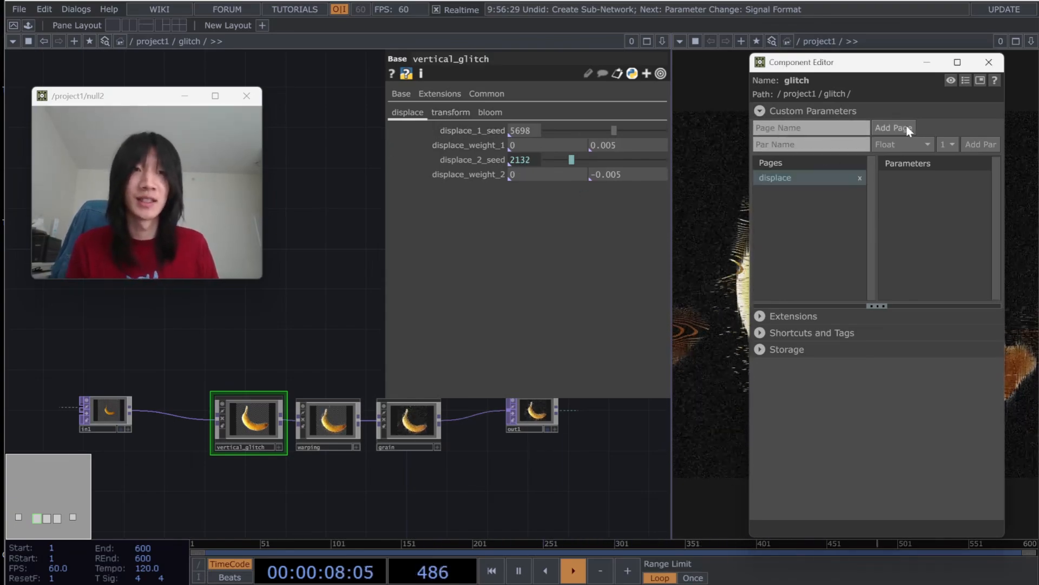
pyautogui.click(818, 130)
pyautogui.write('transform')
pyautogui.click(882, 133)
# - Add vertical_glitch's displace_1_seed to the displace page of glitch as a bound master parameter
pyautogui.click(805, 180)
pyautogui.moveTo(477, 130); pyautogui.dragTo(892, 196)
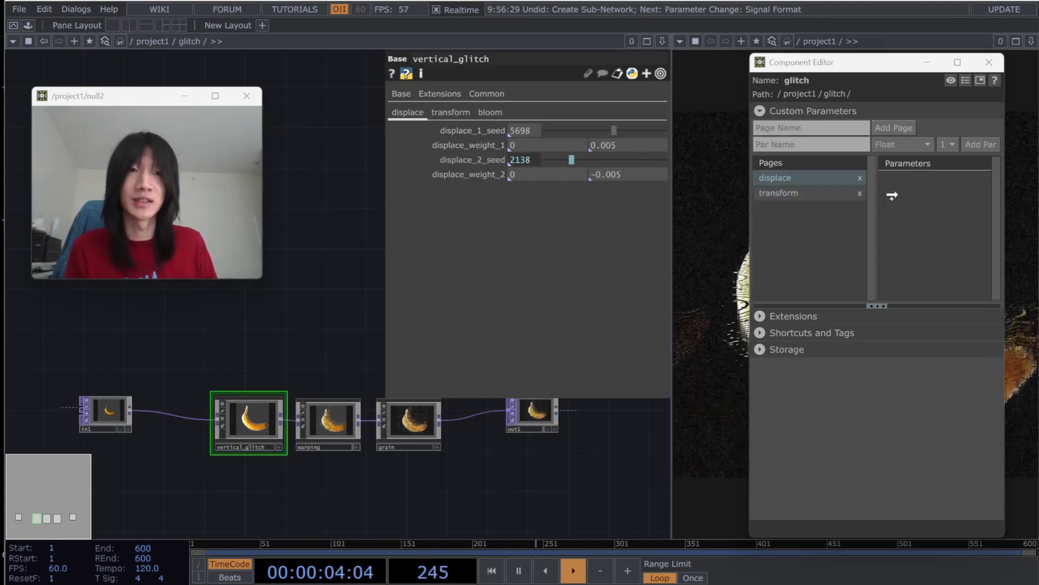
pyautogui.click(909, 202)
# - Add vertical_glitch's rotate parameter to the transform page of glitch with Bind New Par as Master
pyautogui.click(451, 112)
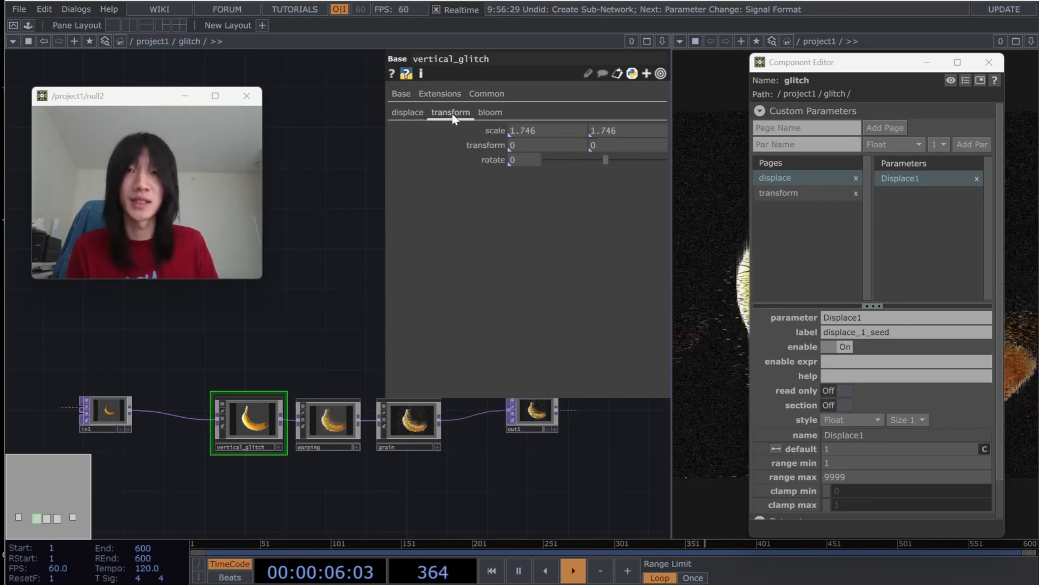
pyautogui.click(771, 194)
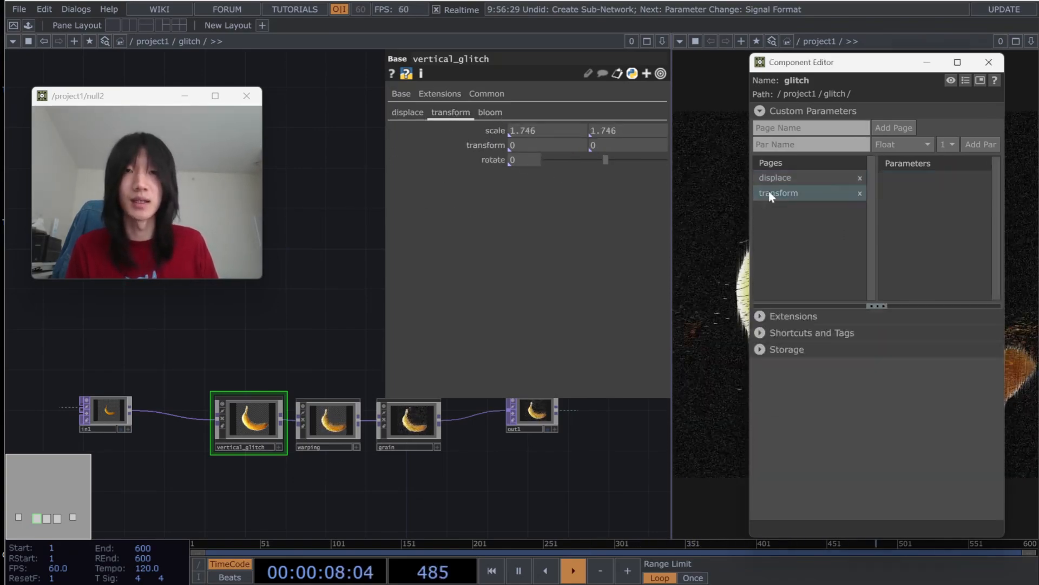
pyautogui.moveTo(484, 156); pyautogui.dragTo(933, 222)
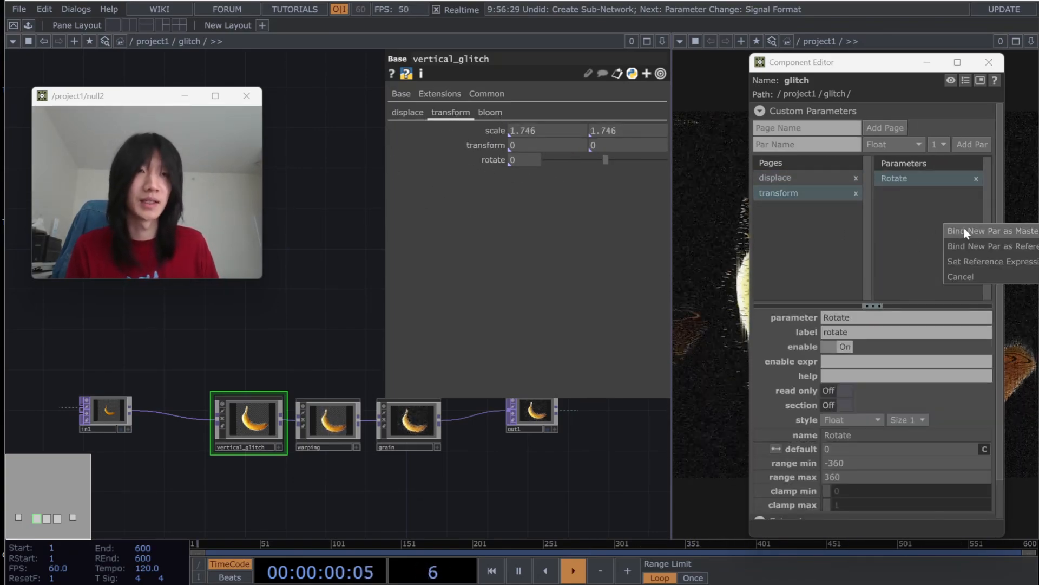
pyautogui.click(958, 232)
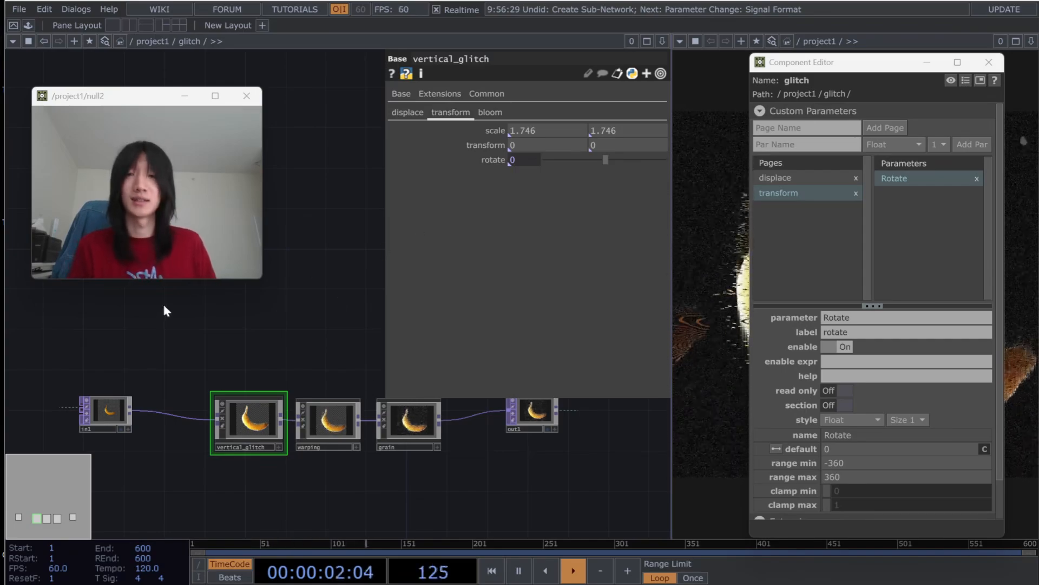
# - Return to project1, close the Component Editor, and adjust glitch's custom displace_1_seed and rotate parameters, with rotate at -127
pyautogui.press('u')
pyautogui.click(463, 115)
pyautogui.click(407, 112)
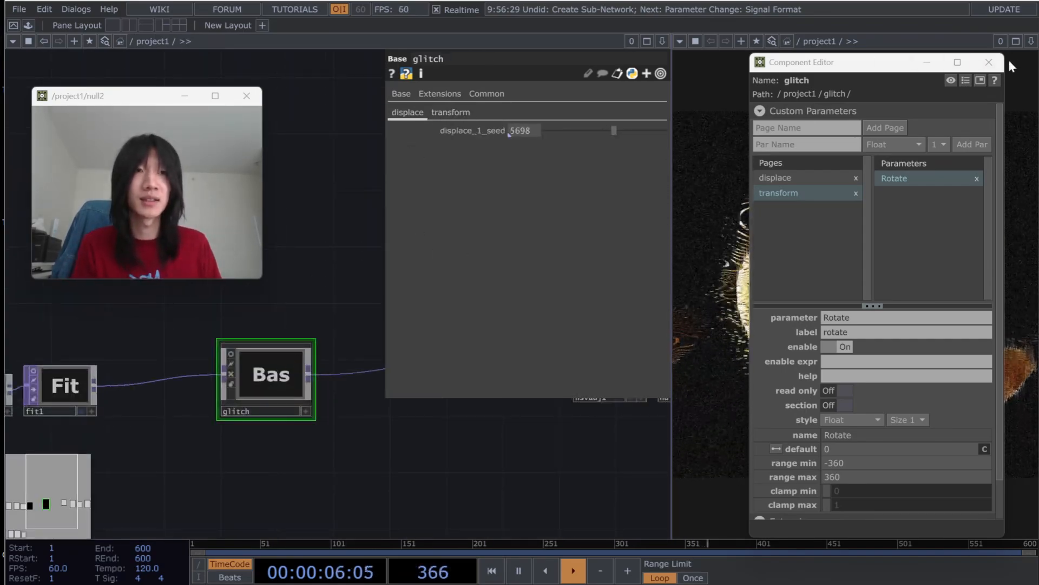
pyautogui.click(988, 61)
pyautogui.moveTo(613, 131); pyautogui.dragTo(586, 133)
pyautogui.click(460, 115)
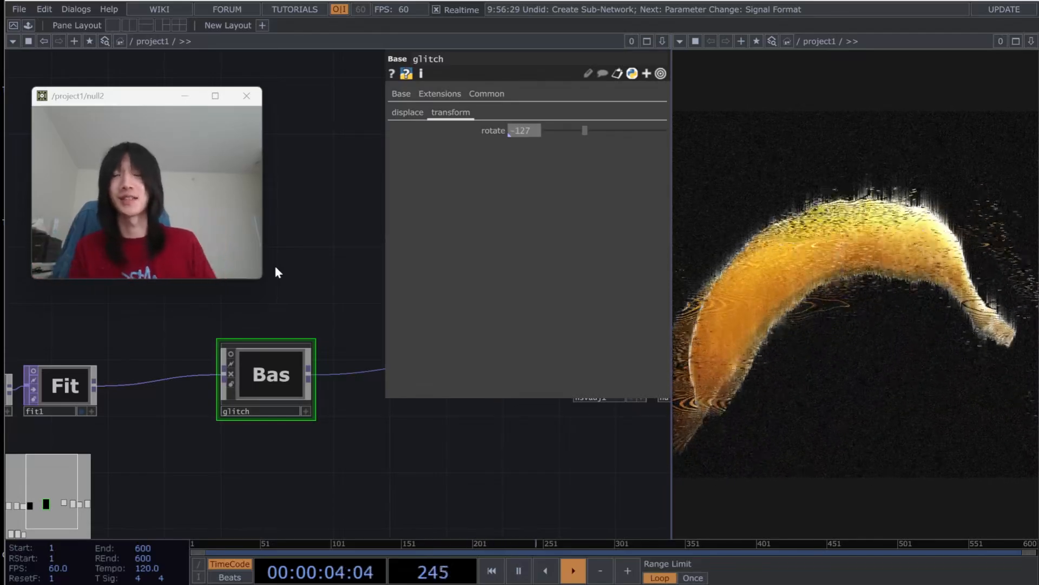
pyautogui.rightClick(274, 383)
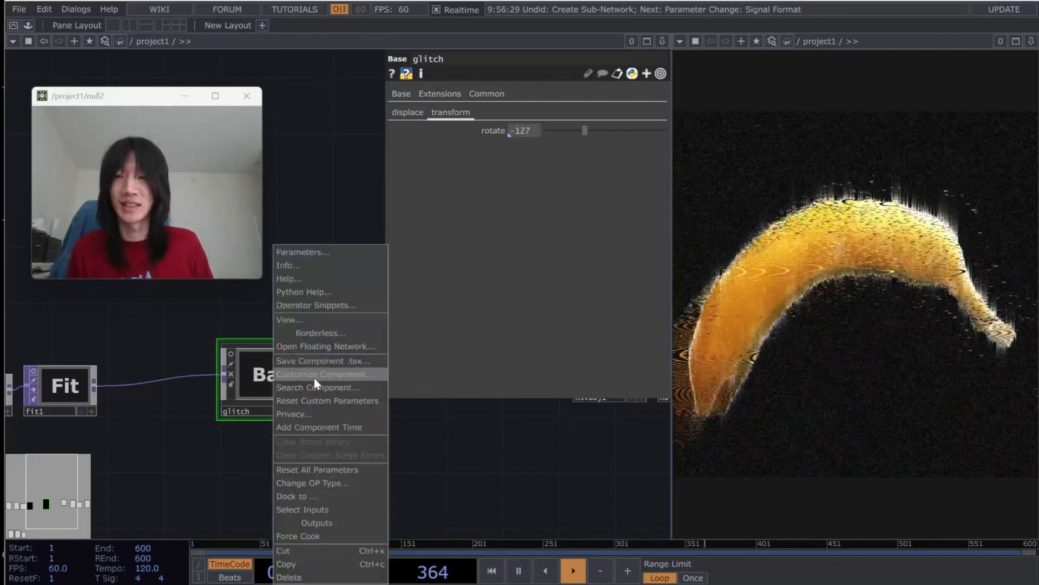
pyautogui.click(340, 144)
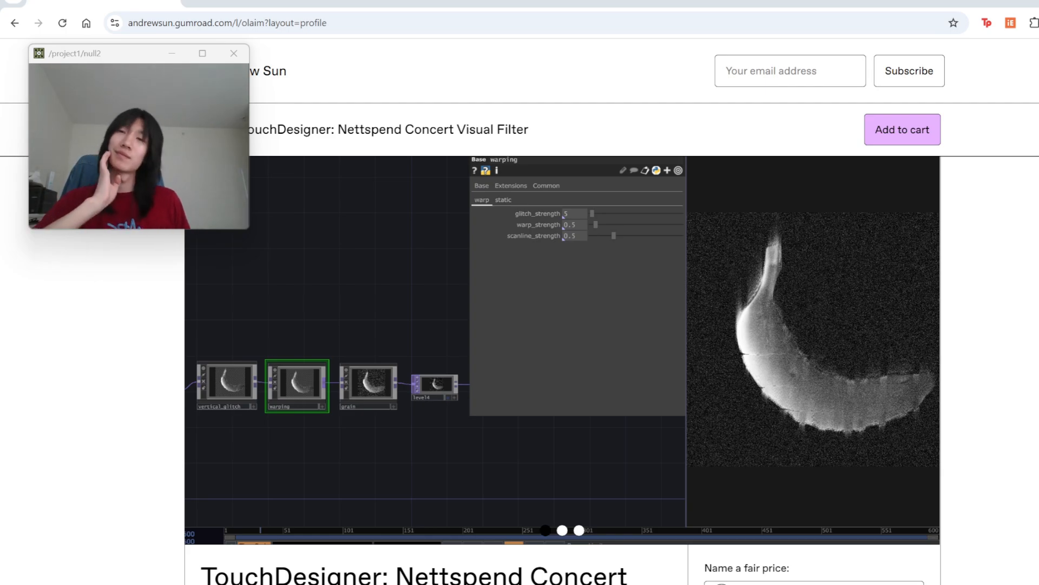
# - Read the Gumroad product description of the TouchDesigner Nettspend Concert Visual Filter in the browser
pyautogui.scroll(-3, 111, 465)
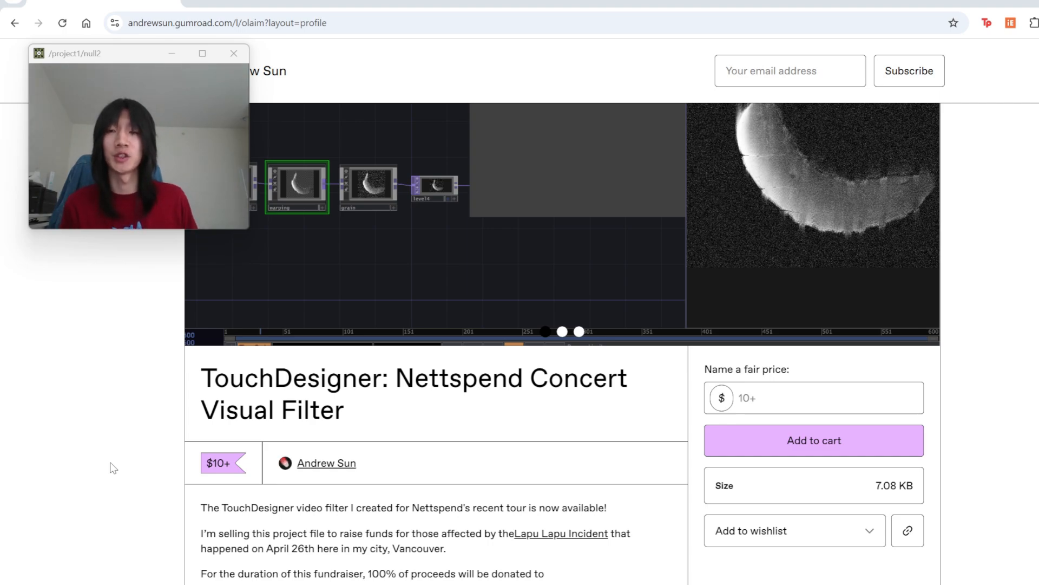
pyautogui.scroll(-2, 112, 468)
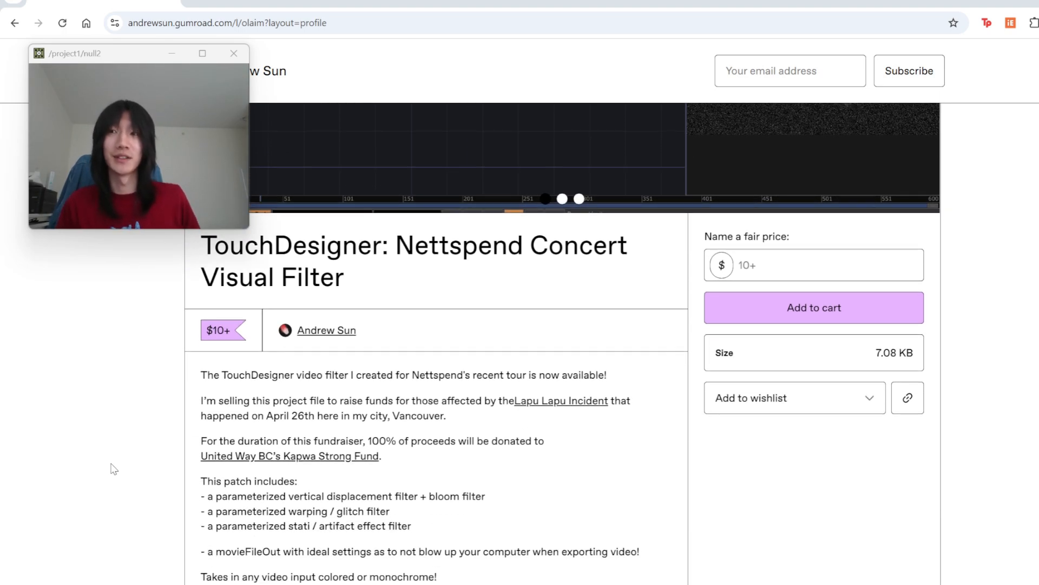